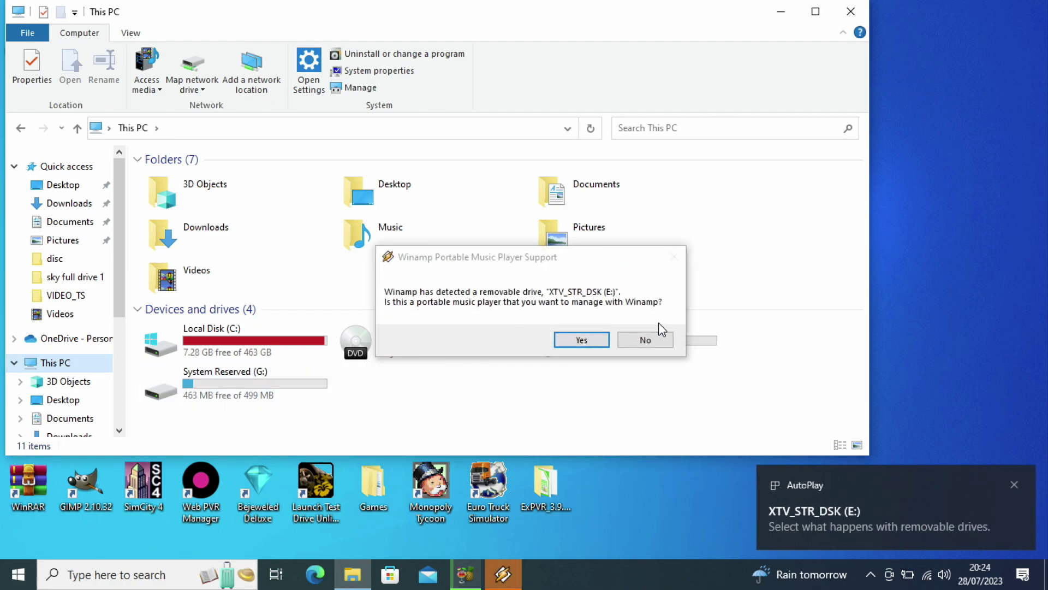
# - Decline managing the XTV_STR_DSK (E:) drive with Winamp and minimize the This PC window
pyautogui.click(658, 341)
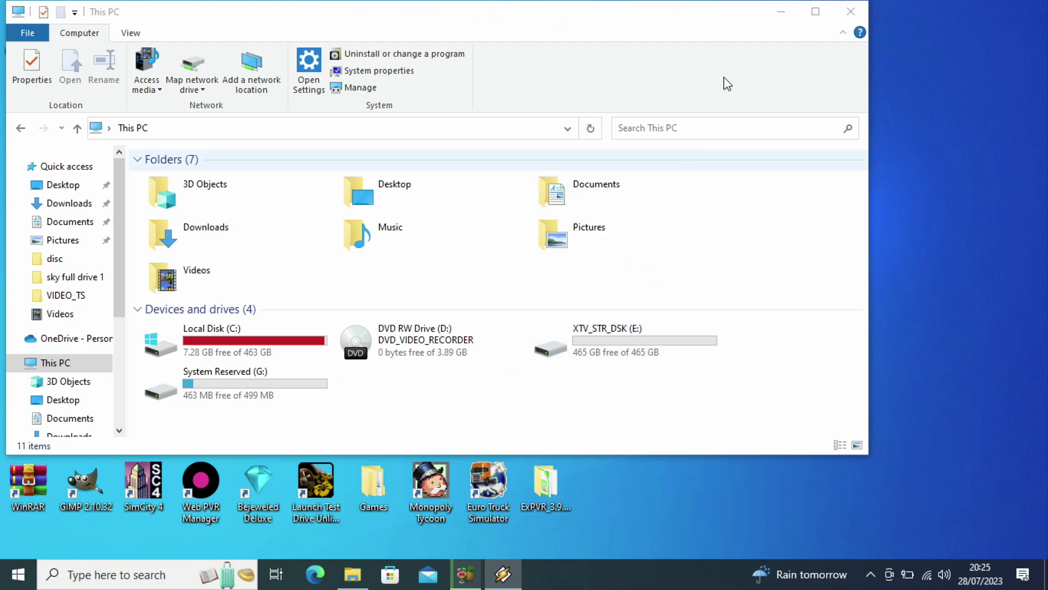
pyautogui.click(785, 12)
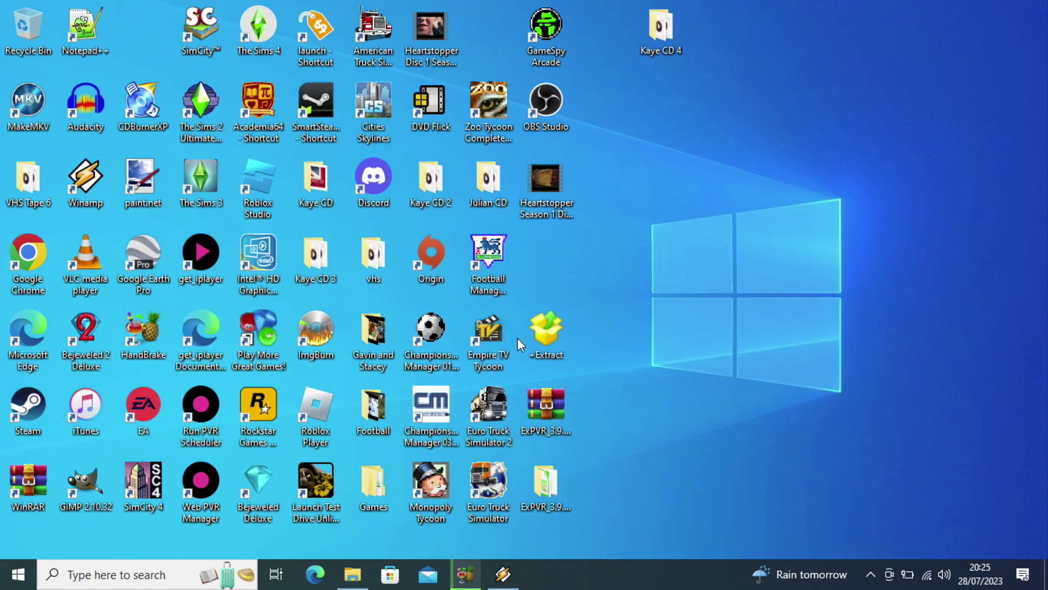
# - Open +Extract and check its list of physical disks for the connected drive
pyautogui.doubleClick(554, 346)
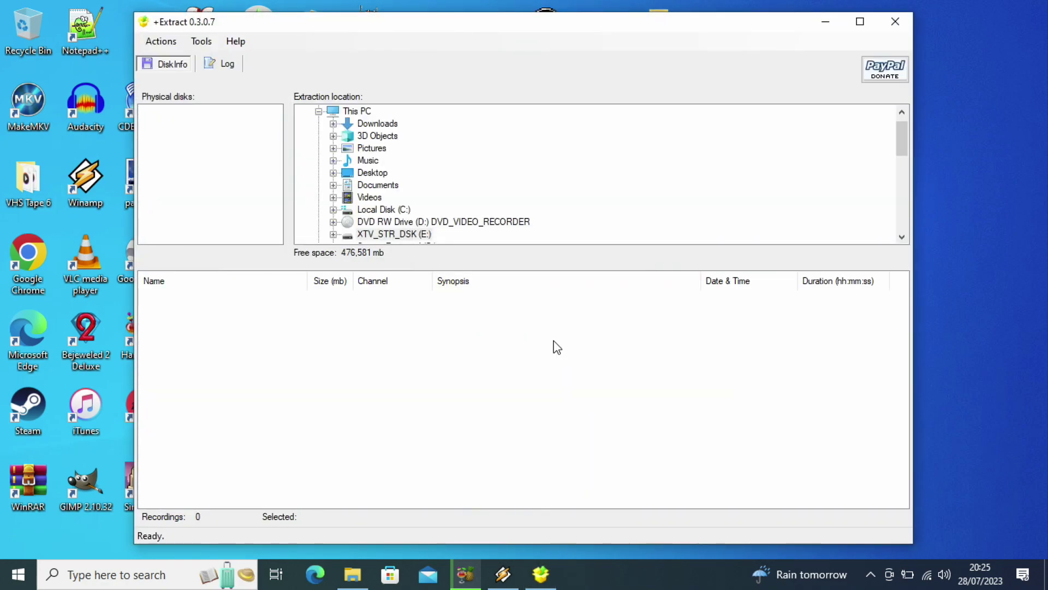
pyautogui.rightClick(210, 137)
pyautogui.click(215, 143)
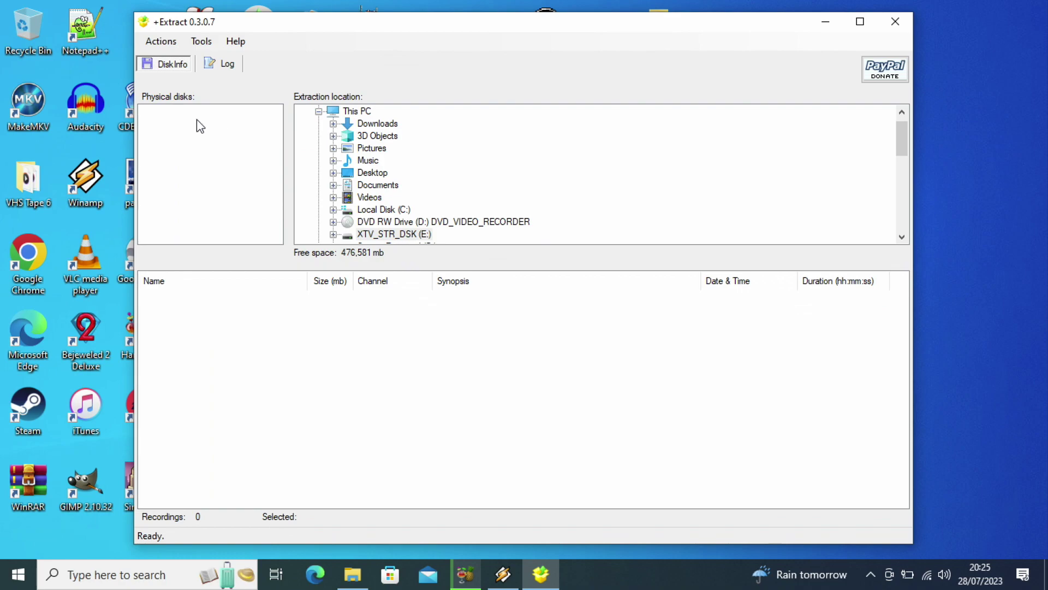
# - View the About information of +Extract and close the program
pyautogui.click(236, 41)
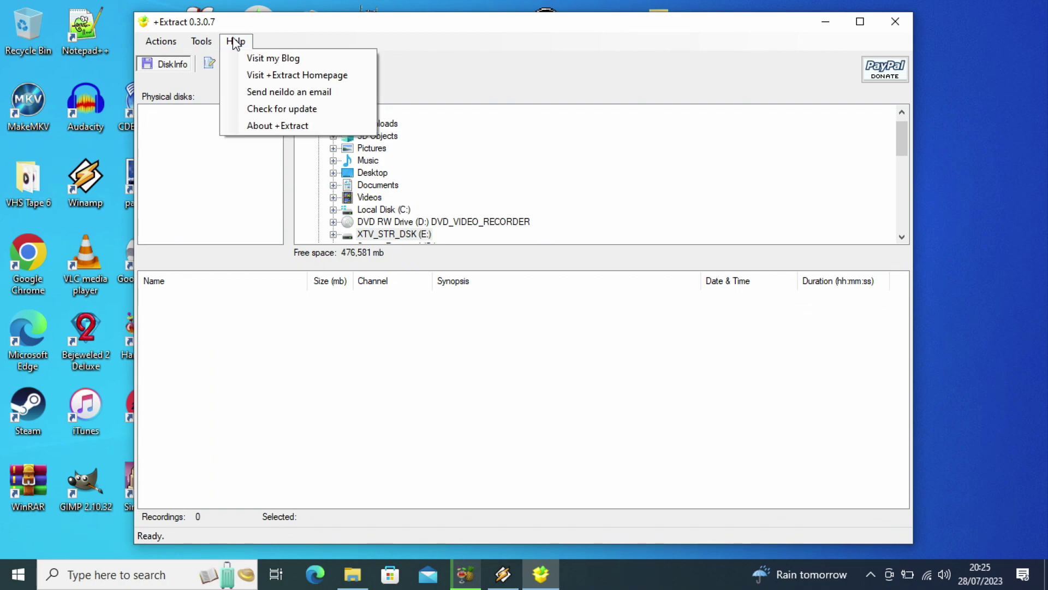
pyautogui.click(271, 128)
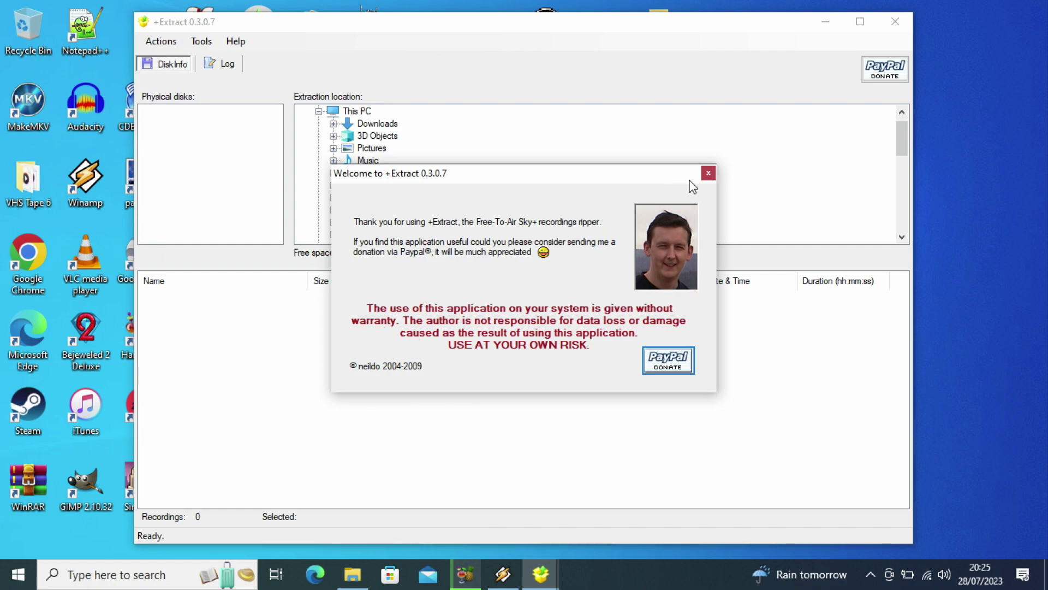
pyautogui.click(708, 173)
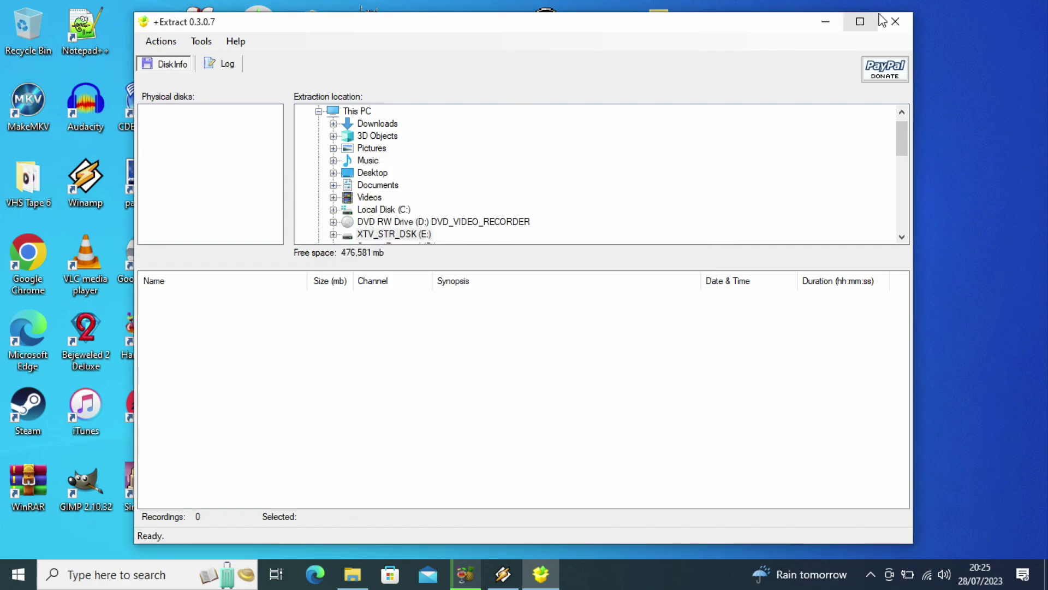
pyautogui.click(894, 22)
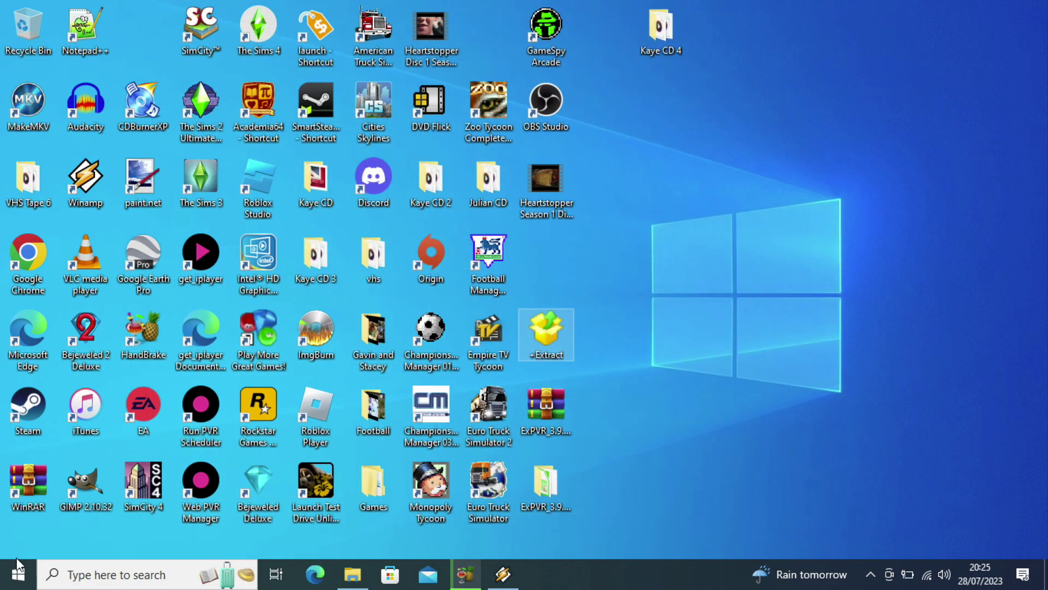
# - Launch ExPVR and load the recordings from the \\.\E: drive
pyautogui.press('super')
pyautogui.scroll(-3, 143, 450)
pyautogui.scroll(-3, 109, 328)
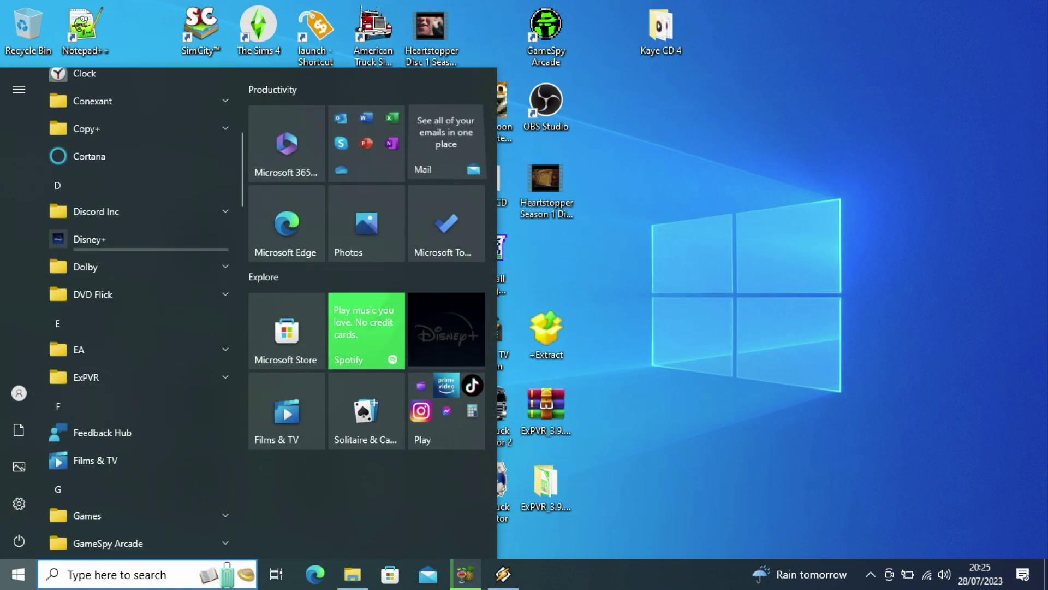
pyautogui.click(100, 373)
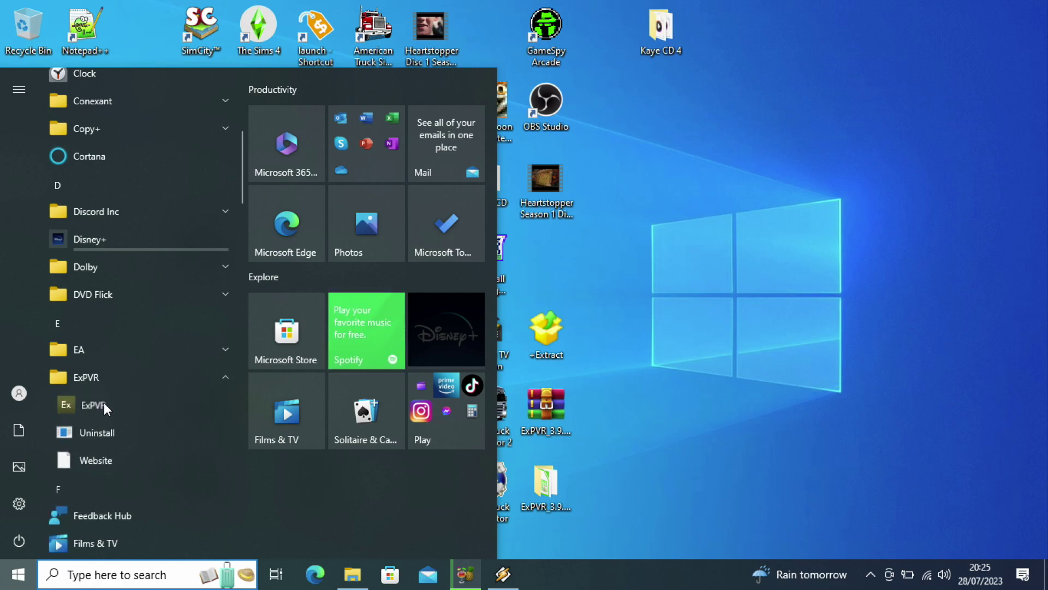
pyautogui.click(103, 402)
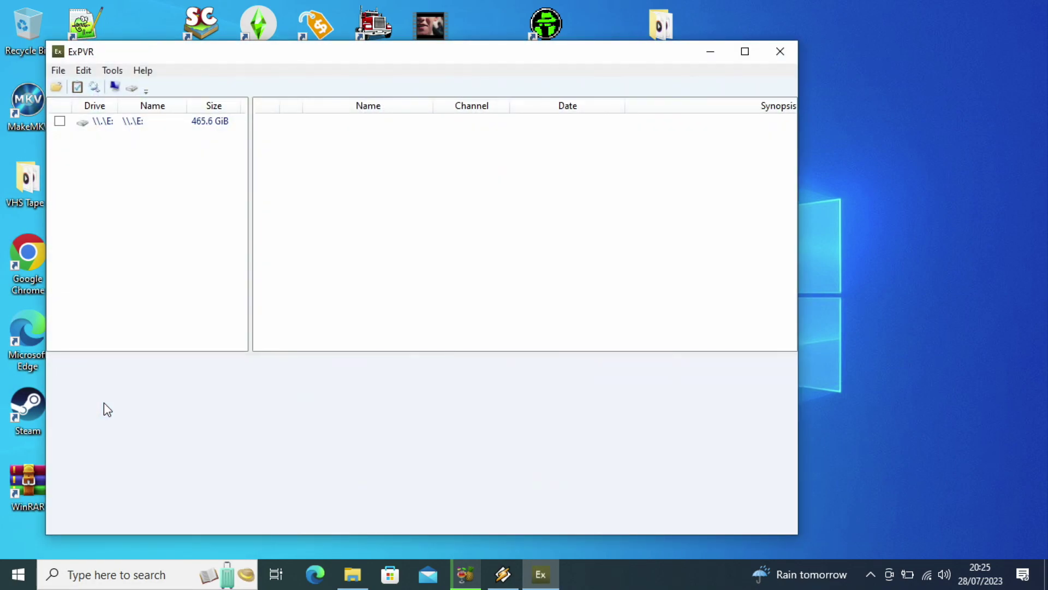
pyautogui.click(60, 122)
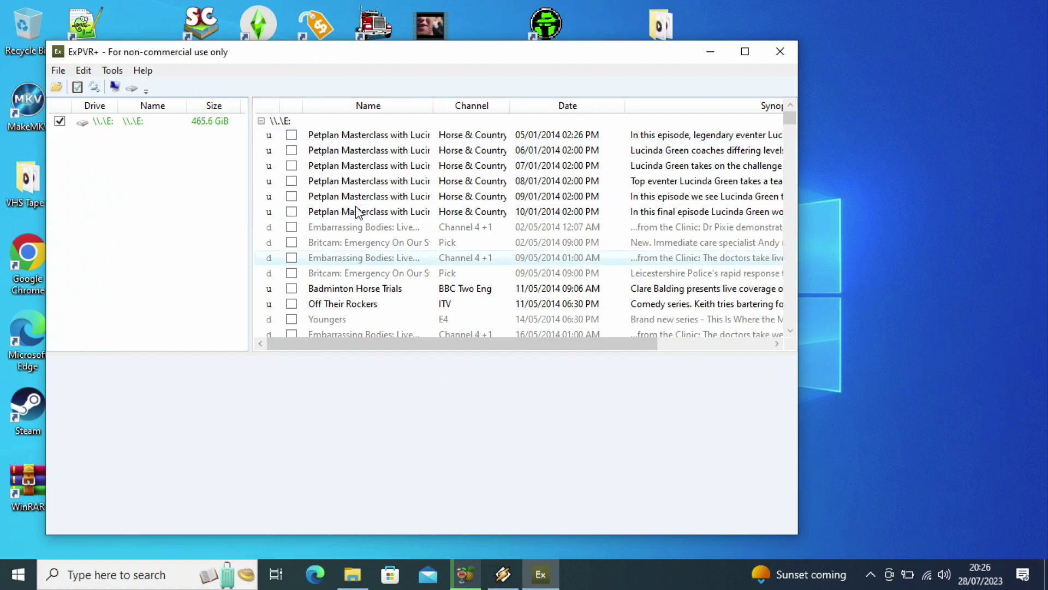
# - Inspect the details and available copy actions of the New: Science Of Stupid recording
pyautogui.scroll(-3, 358, 211)
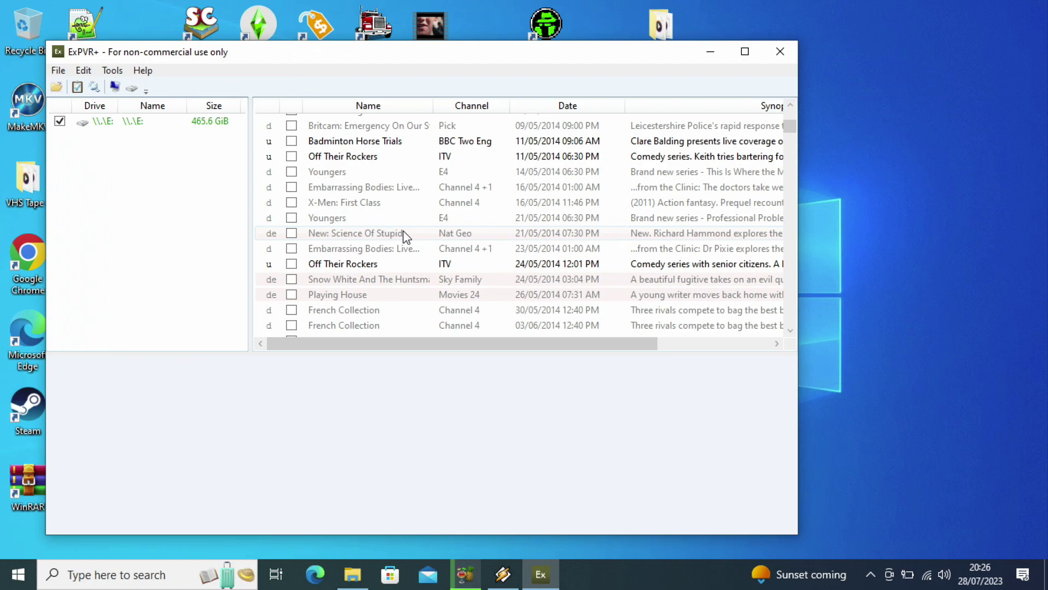
pyautogui.click(414, 235)
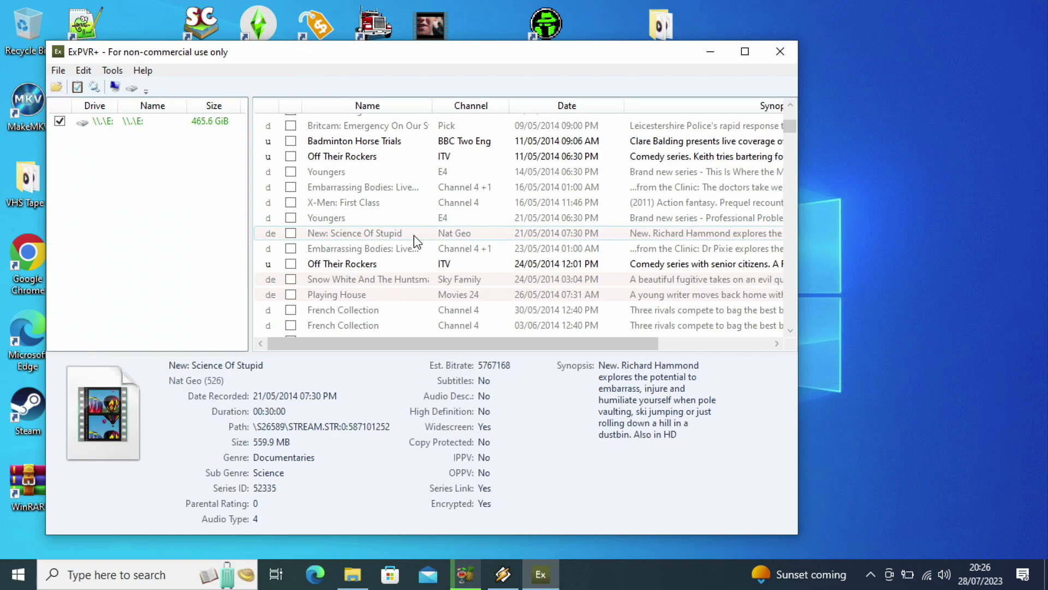
pyautogui.rightClick(413, 234)
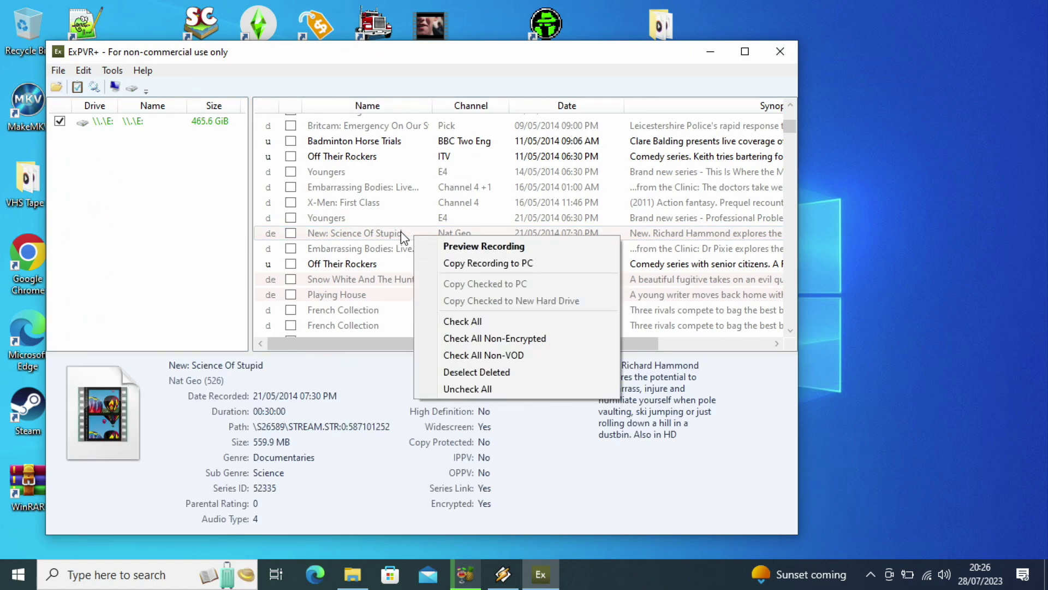
pyautogui.click(400, 231)
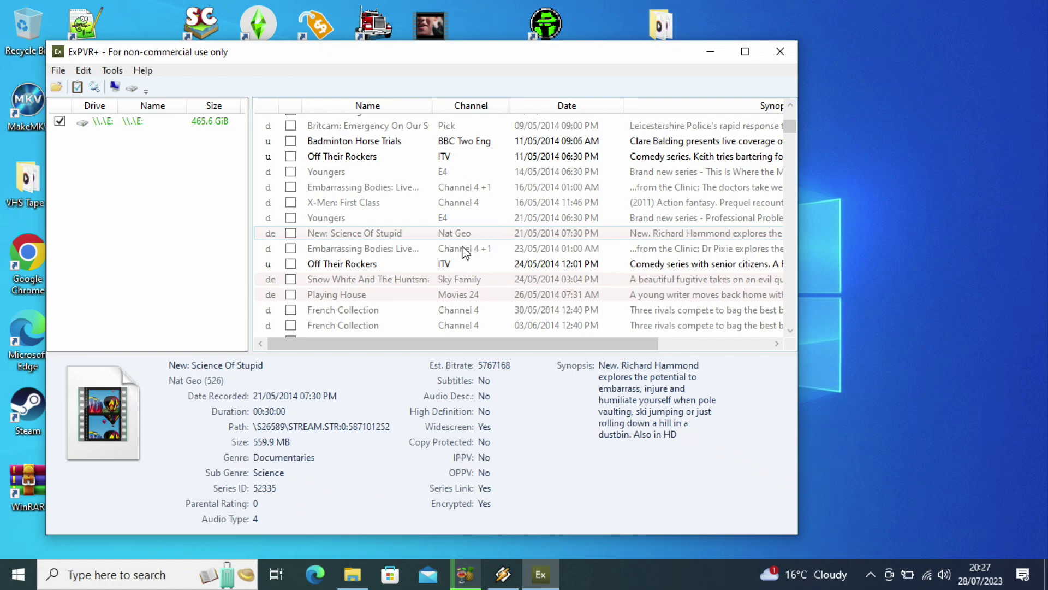
# - Look through the drive's recordings up to the scheduled programmes from early September 2014
pyautogui.scroll(-3, 465, 252)
pyautogui.scroll(-5, 465, 252)
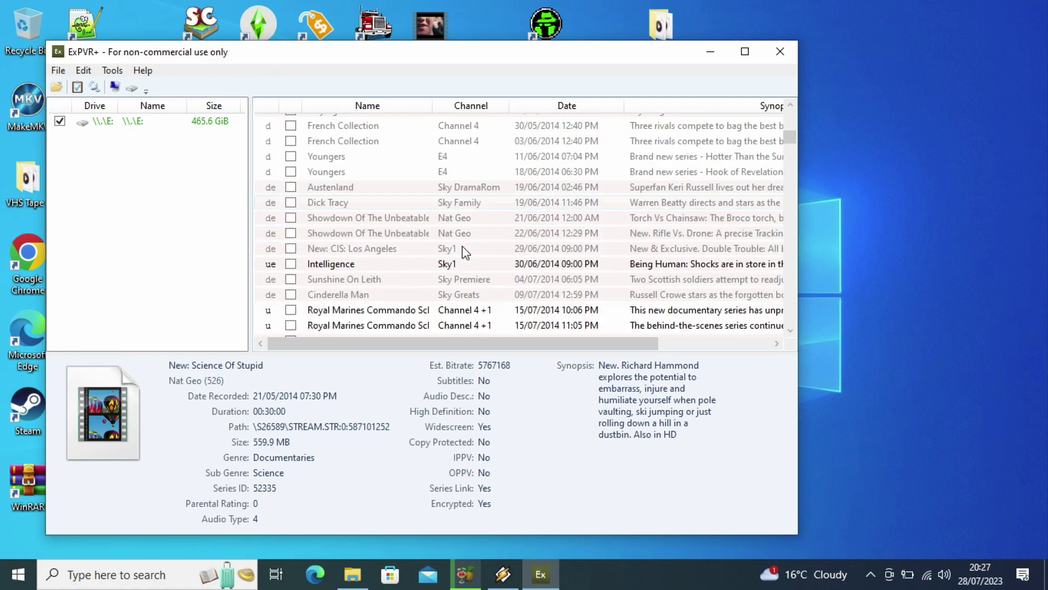
pyautogui.scroll(-4, 466, 252)
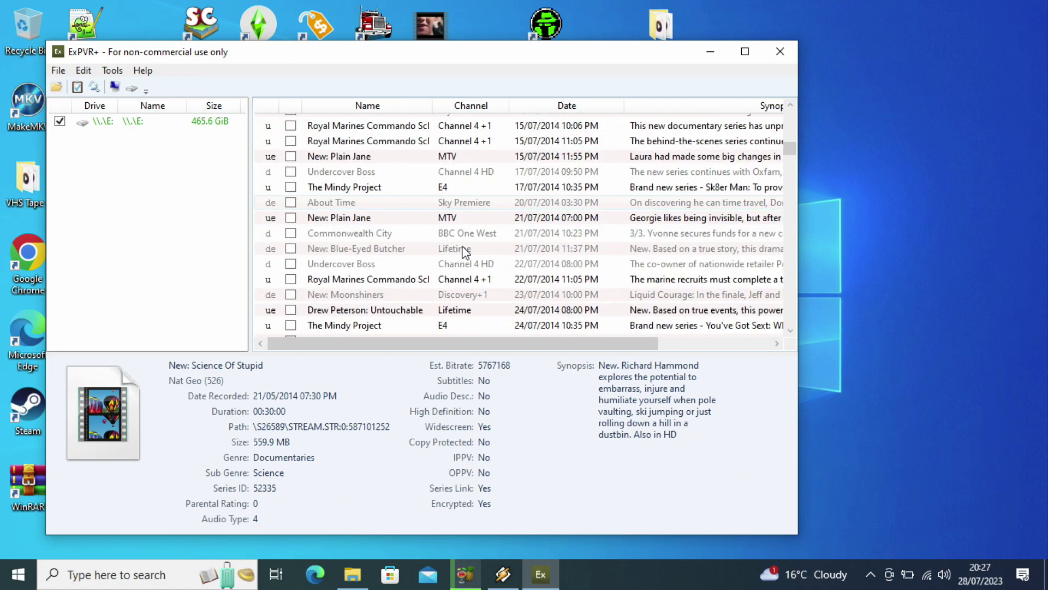
pyautogui.scroll(-5, 465, 252)
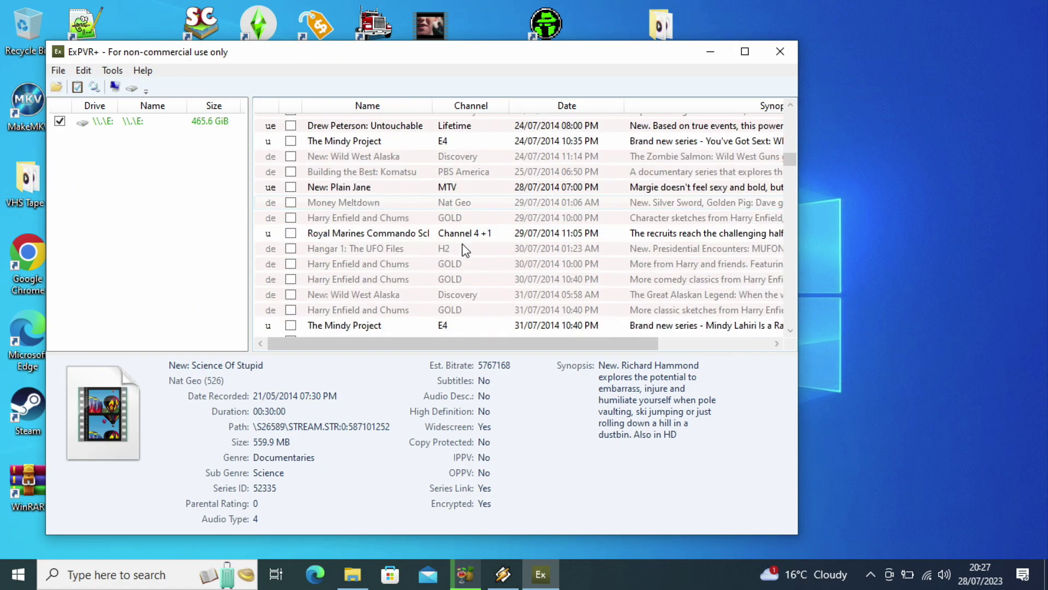
pyautogui.scroll(-1, 463, 250)
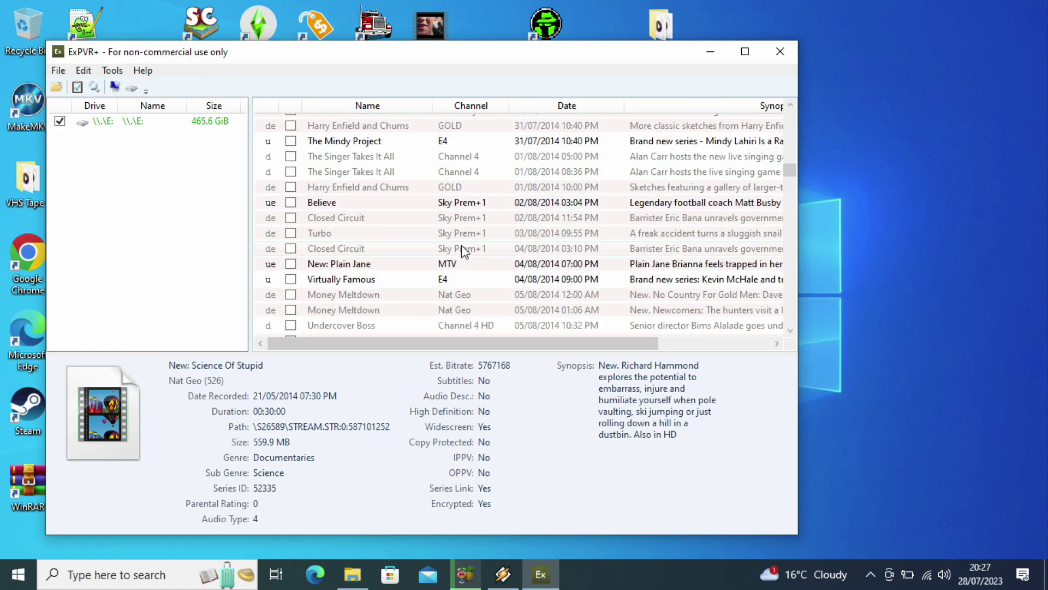
pyautogui.scroll(-2, 451, 285)
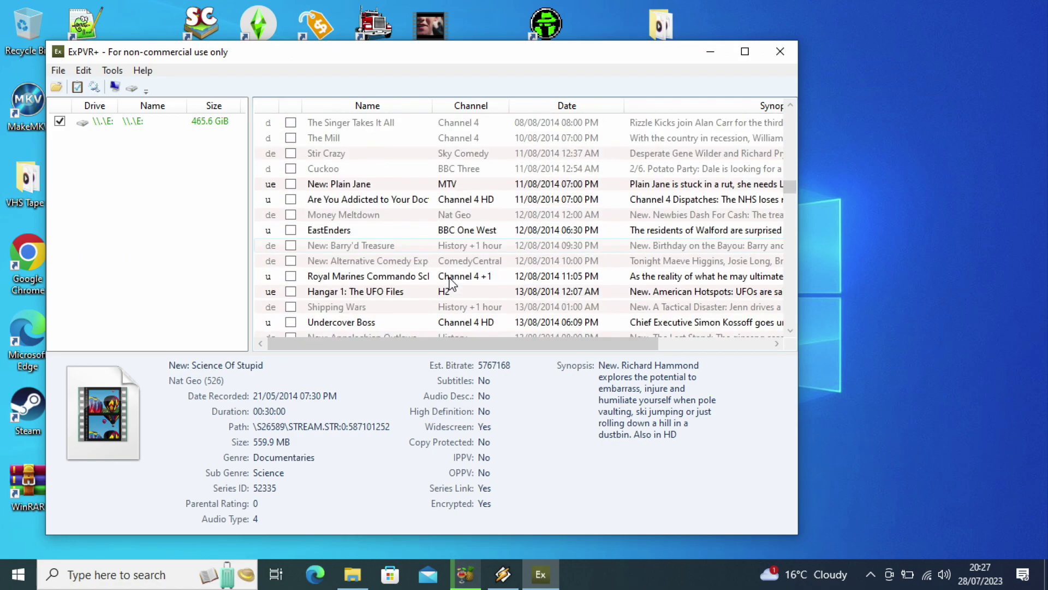
pyautogui.scroll(-4, 451, 283)
pyautogui.scroll(-5, 451, 282)
pyautogui.scroll(-4, 451, 283)
pyautogui.scroll(-5, 451, 283)
pyautogui.scroll(-5, 451, 282)
pyautogui.scroll(-4, 451, 282)
pyautogui.scroll(-4, 451, 283)
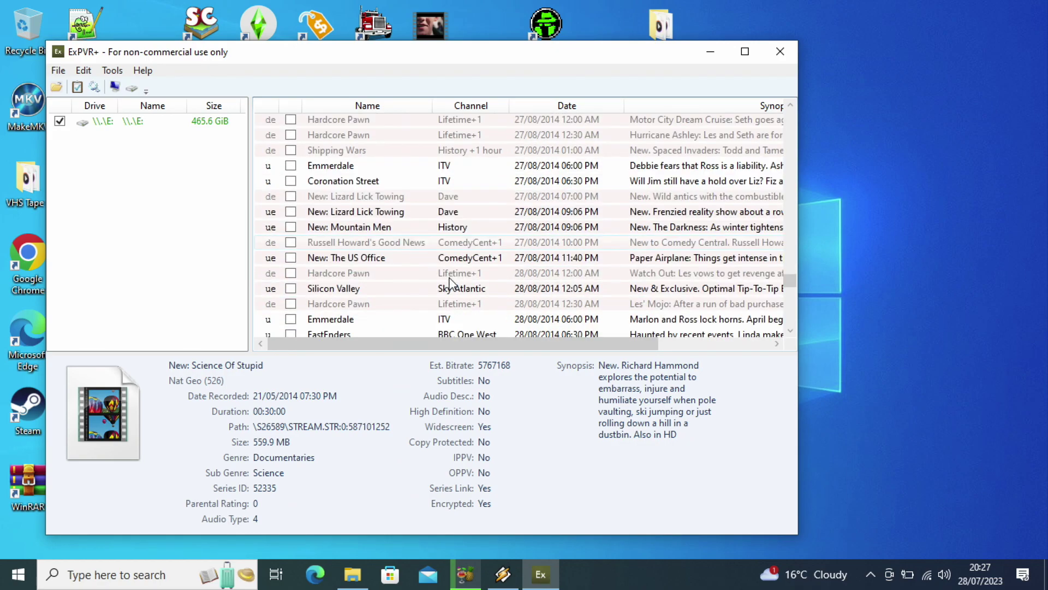
pyautogui.scroll(-1, 451, 283)
pyautogui.scroll(-1, 466, 291)
pyautogui.scroll(-5, 465, 287)
pyautogui.scroll(-4, 465, 287)
pyautogui.scroll(-3, 465, 287)
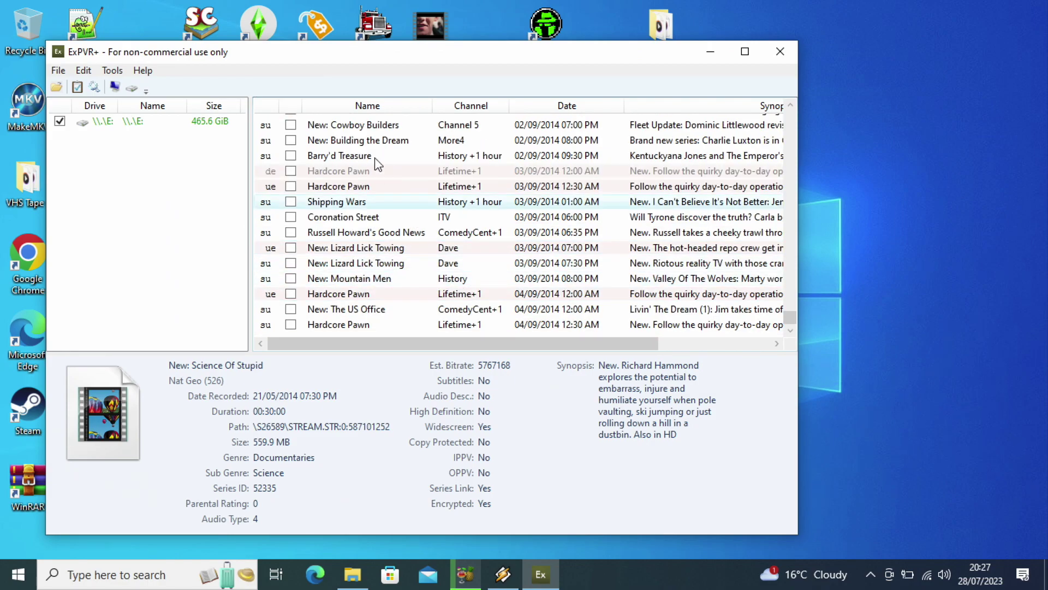
# - Mark the EastEnders entry of 02/09/2014 06:30 PM and check which copy actions it offers
pyautogui.scroll(2, 375, 158)
pyautogui.click(351, 184)
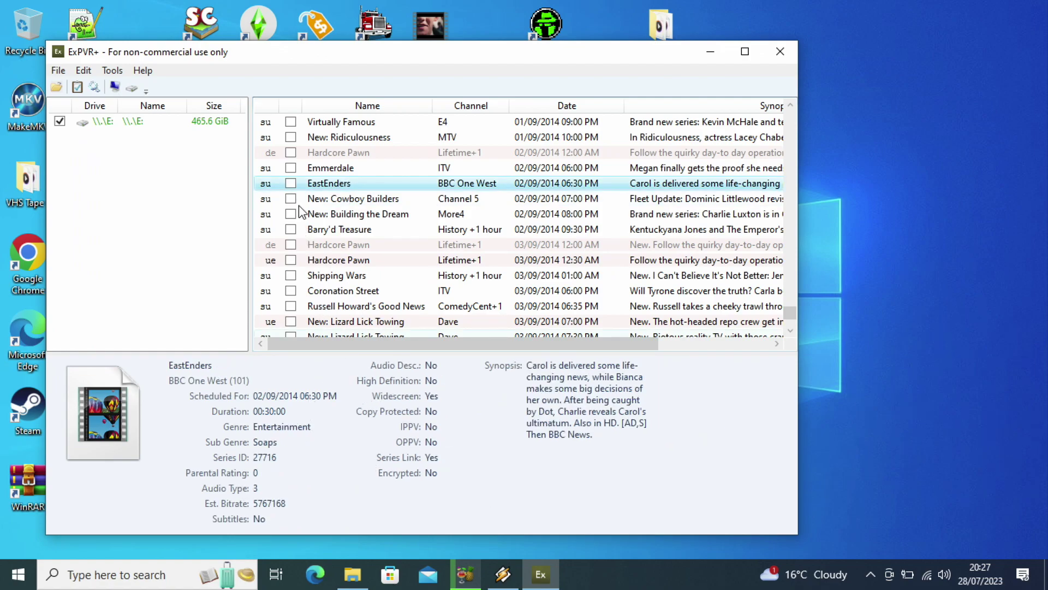
pyautogui.click(291, 184)
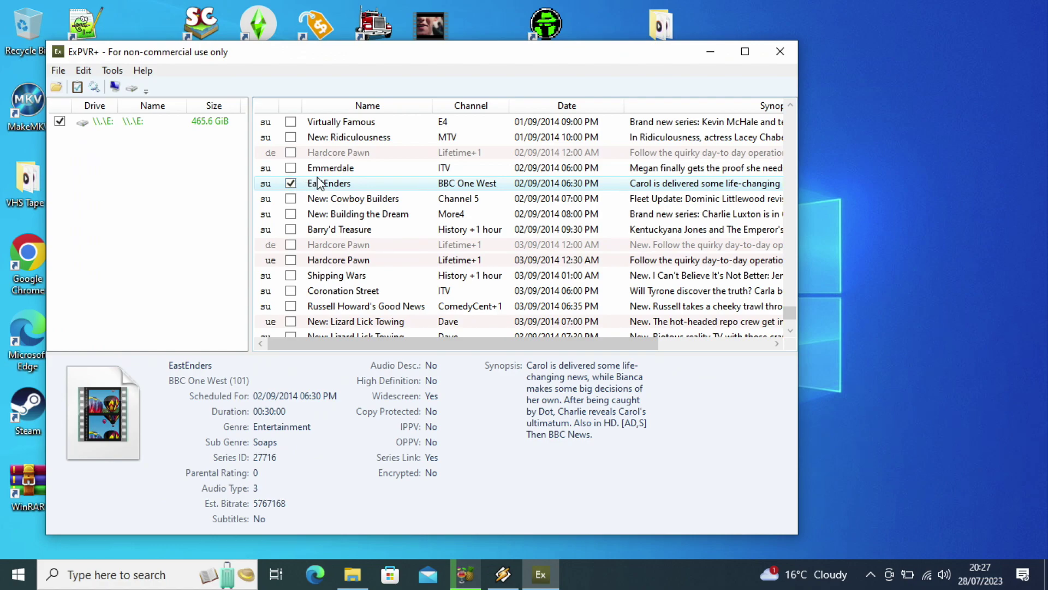
pyautogui.rightClick(317, 180)
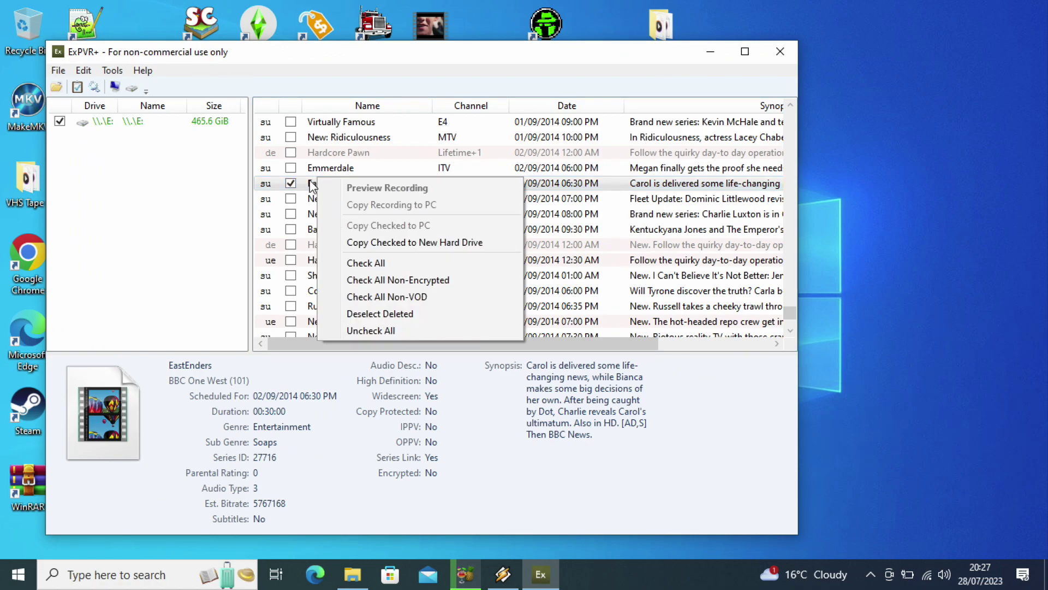
pyautogui.click(316, 184)
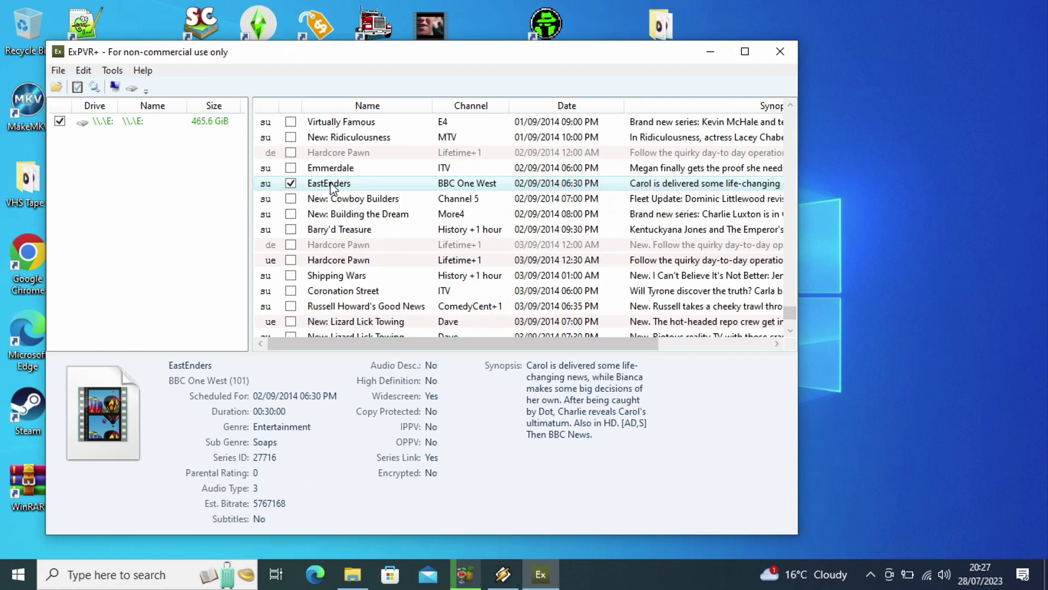
pyautogui.rightClick(333, 189)
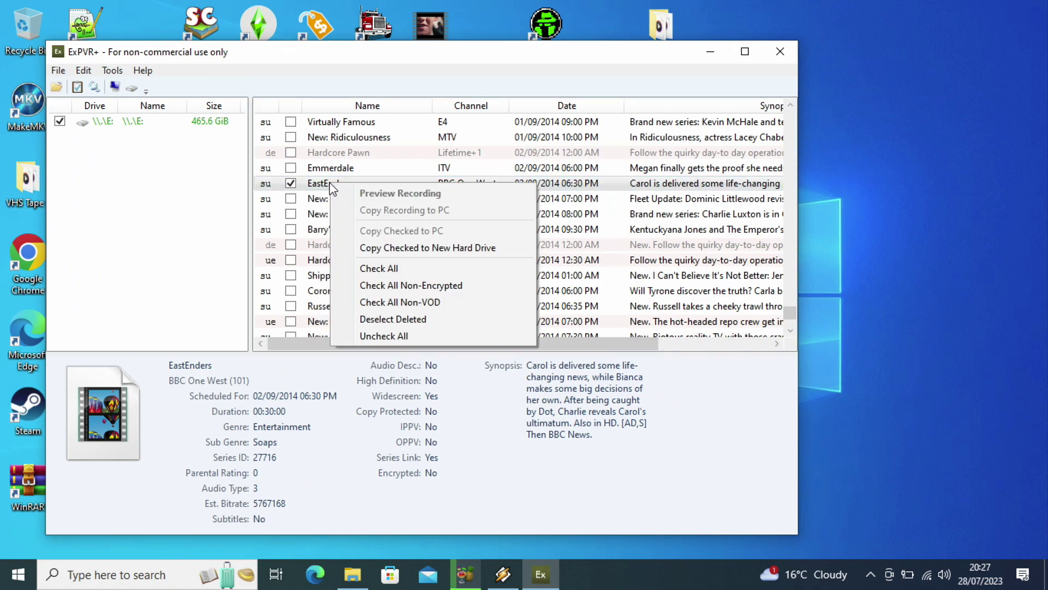
pyautogui.click(326, 185)
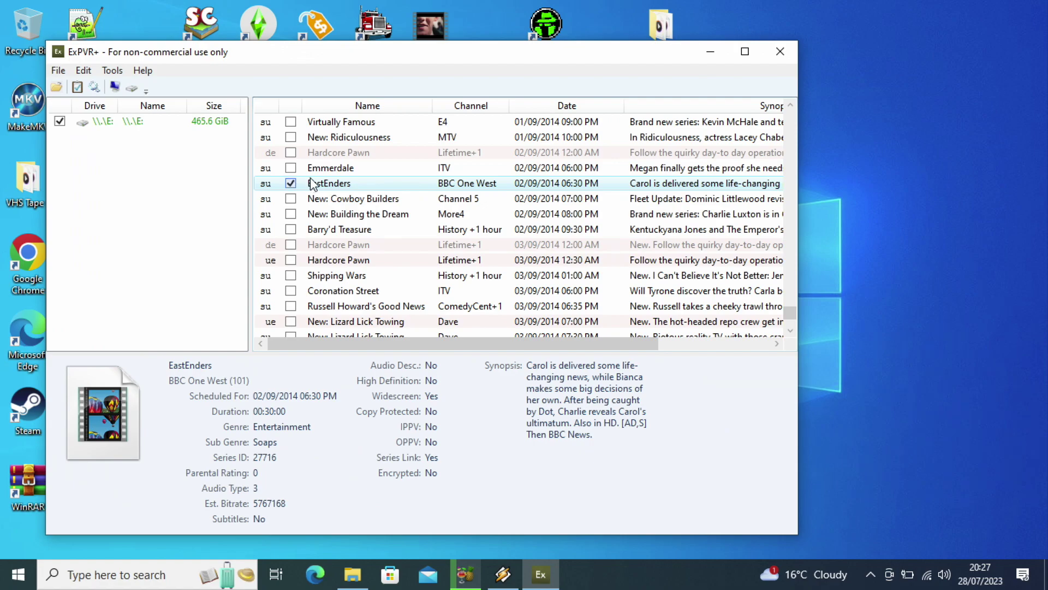
# - Check the copy actions of the 02/09/2014 Emmerdale entry and the details of Virtually Famous and New: Ridiculousness
pyautogui.click(323, 167)
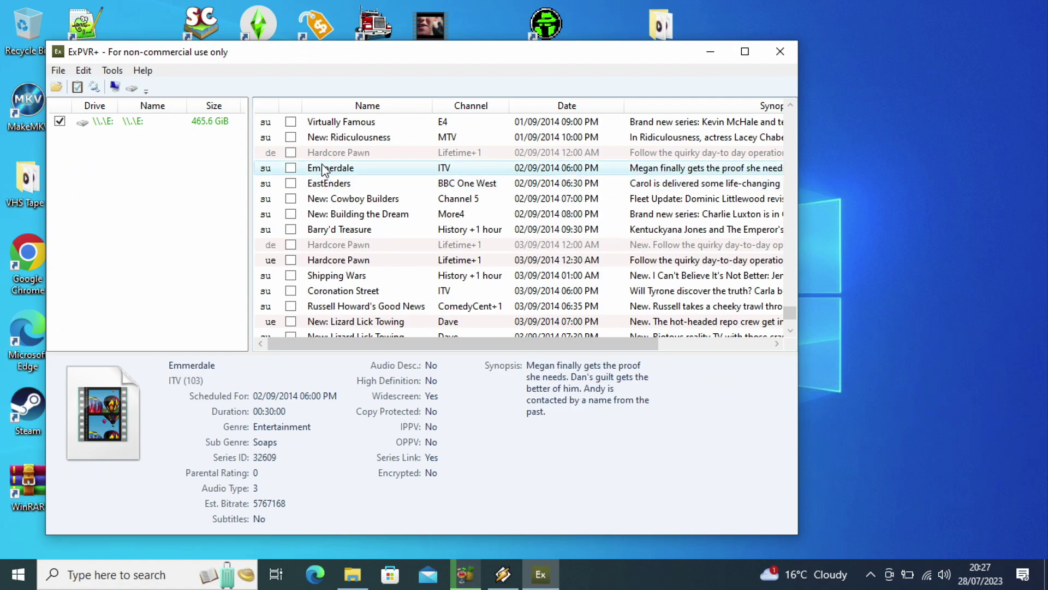
pyautogui.rightClick(323, 166)
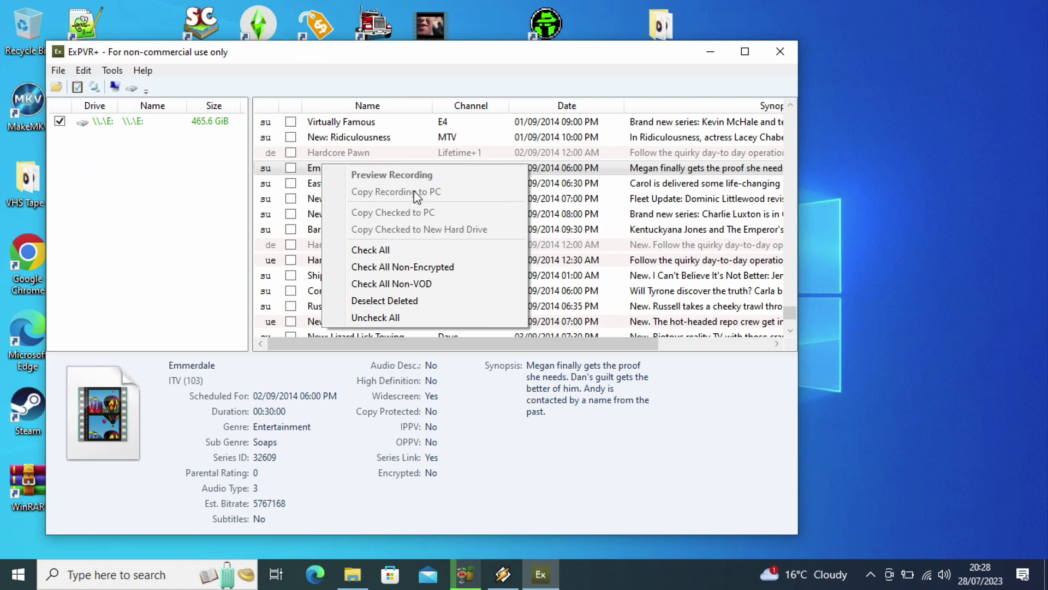
pyautogui.click(312, 173)
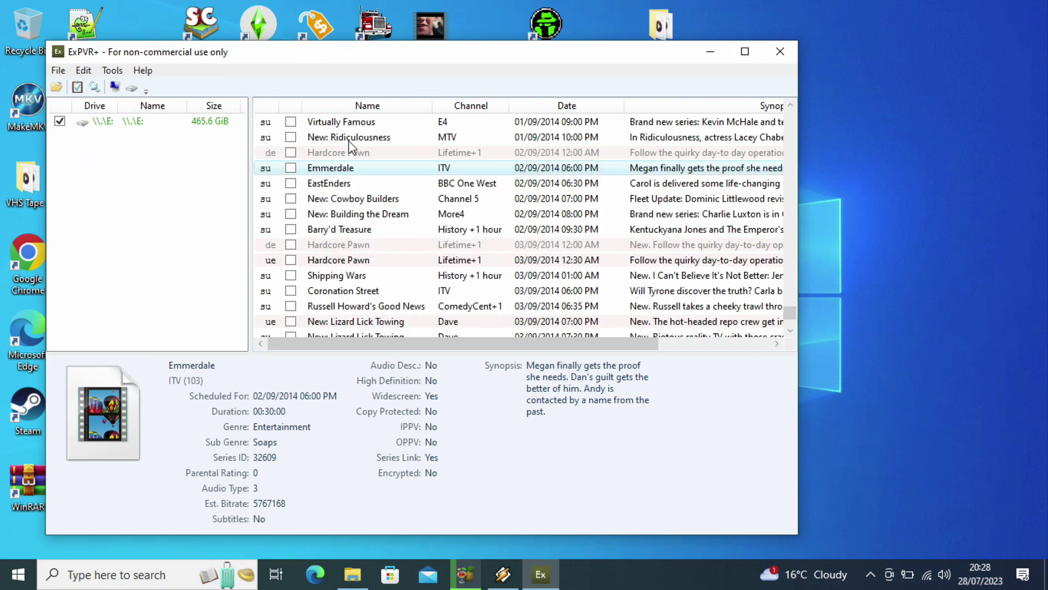
pyautogui.click(346, 127)
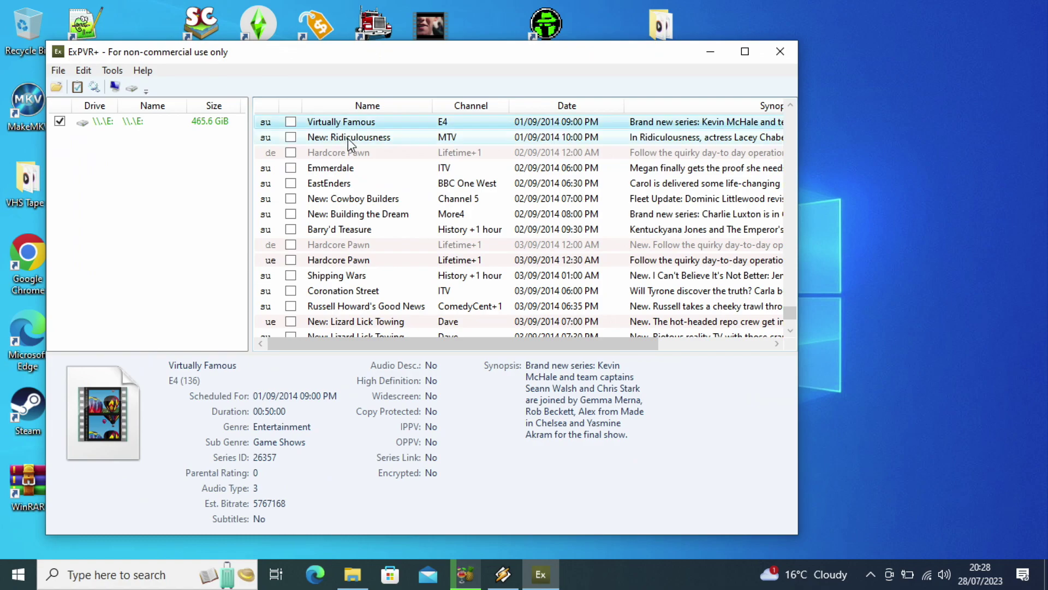
pyautogui.click(347, 136)
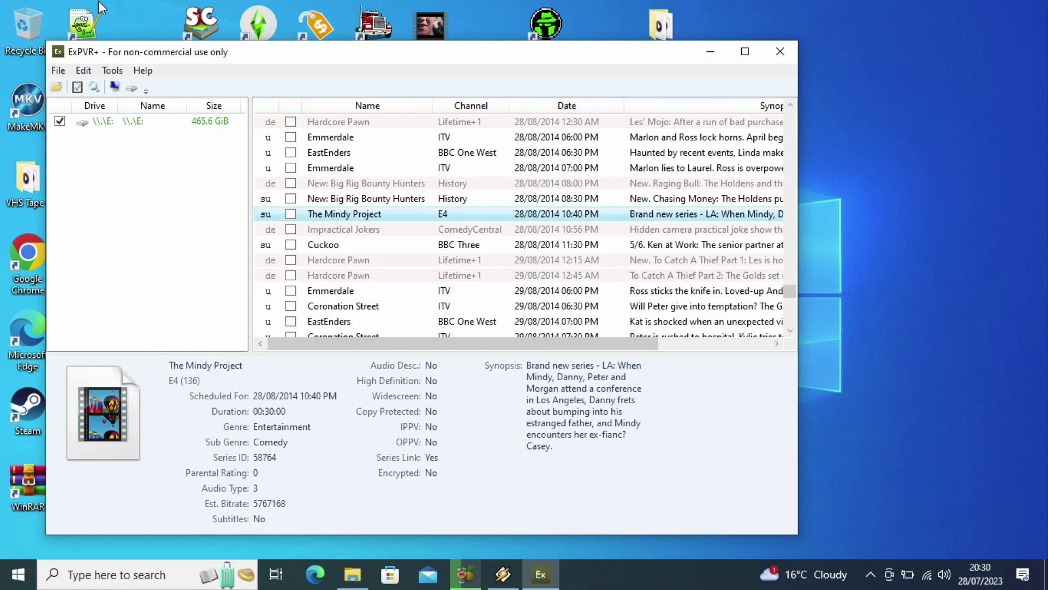
# - Switch to Google Chrome, search Google for "+extract sky" and open the SkyCopyPlus website from the results
pyautogui.click(26, 239)
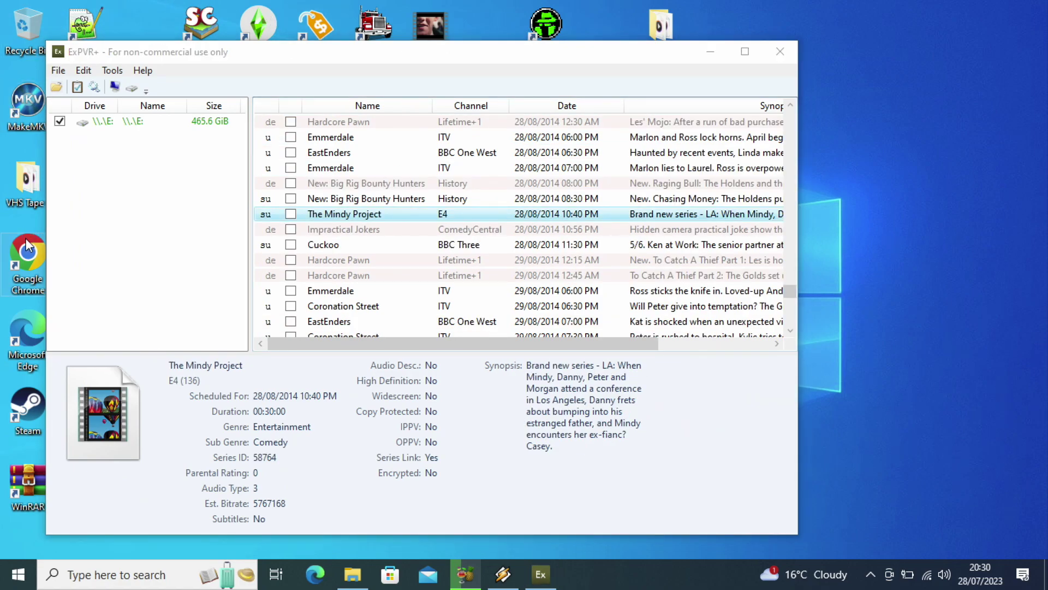
pyautogui.doubleClick(25, 238)
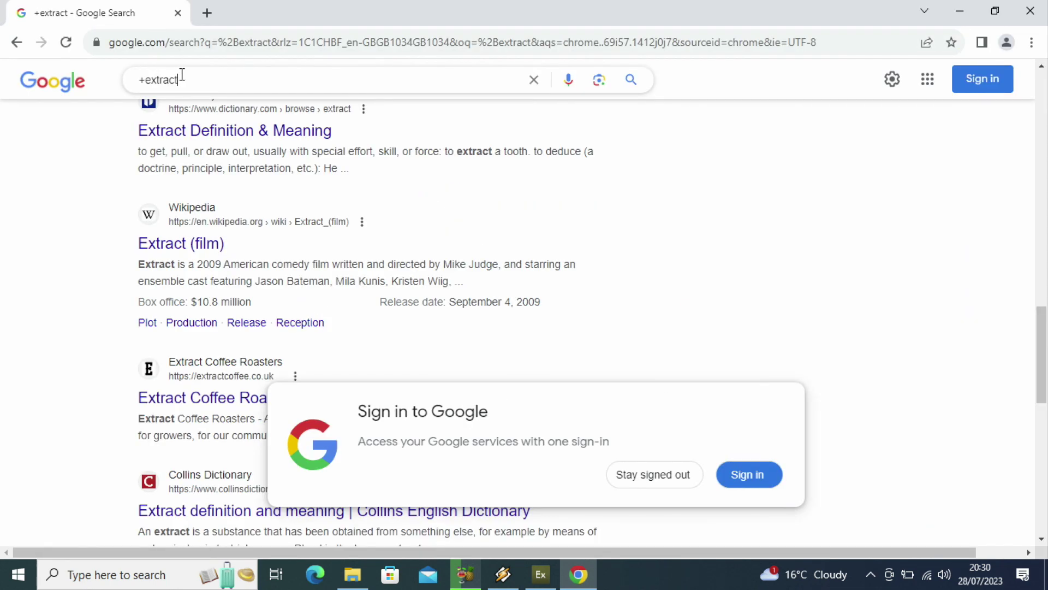
pyautogui.click(182, 75)
pyautogui.write('sky')
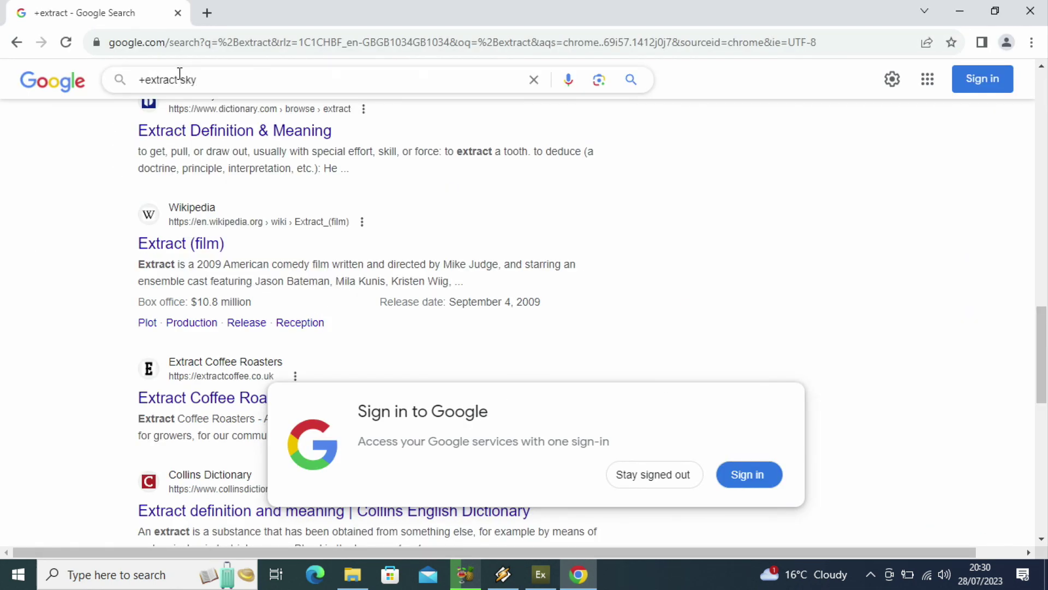
pyautogui.press('Return')
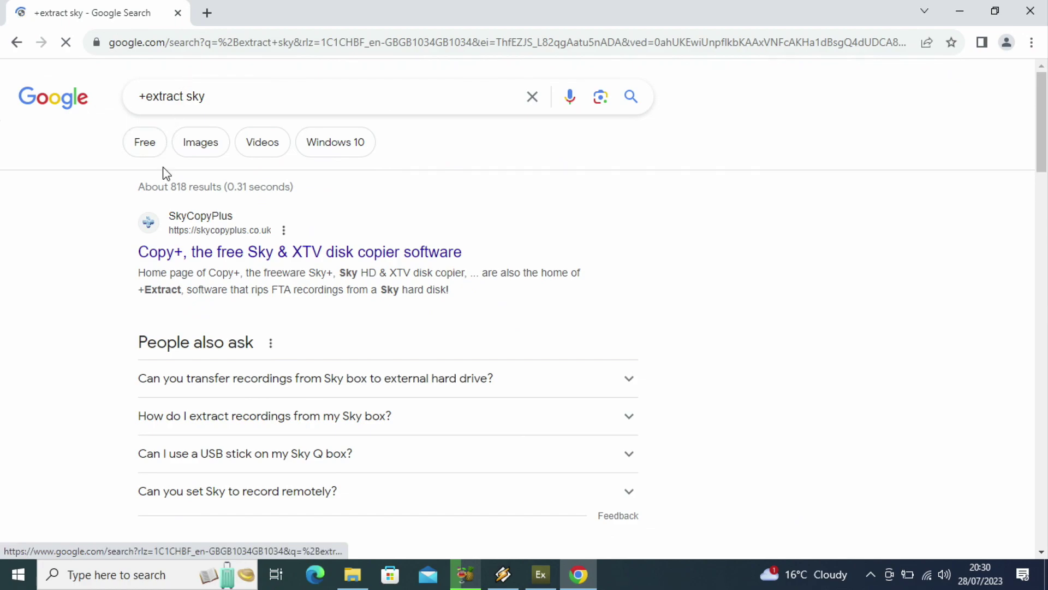
pyautogui.click(219, 254)
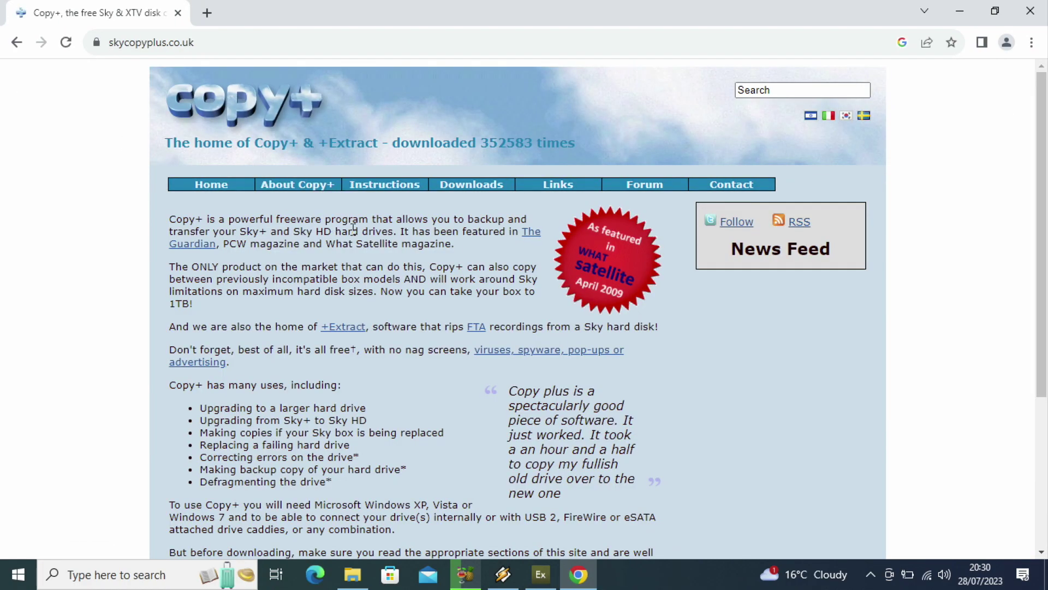
# - Look through the Copy+ home page, from its +Extract heading down to the requirements and footer
pyautogui.moveTo(318, 146); pyautogui.dragTo(385, 144)
pyautogui.click(383, 143)
pyautogui.scroll(-4, 306, 410)
# - Launch the installed Copy+ program and accept its Terms & Conditions of Use
pyautogui.click(18, 574)
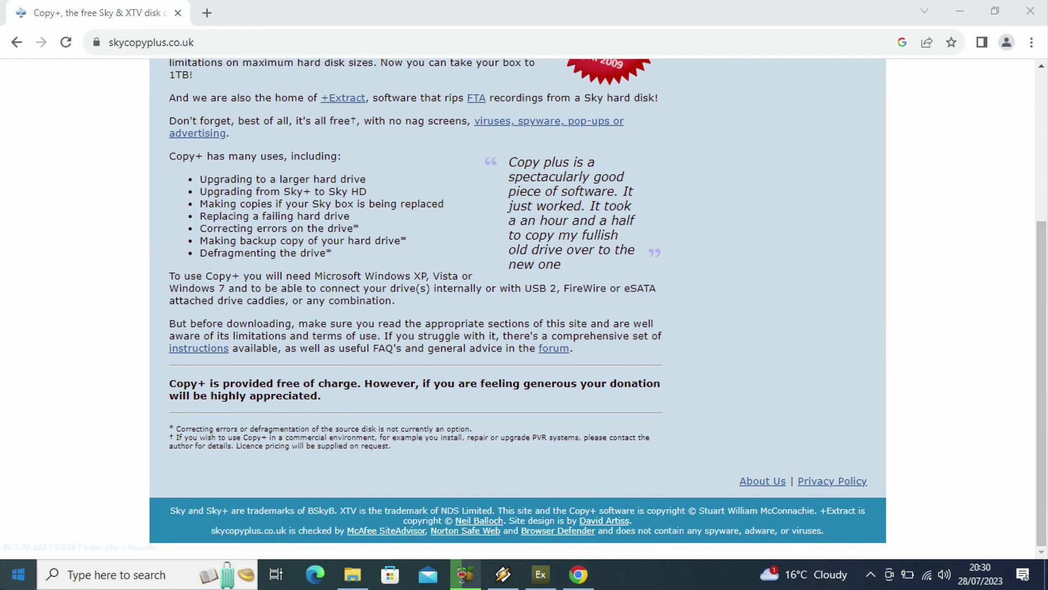
pyautogui.click(93, 505)
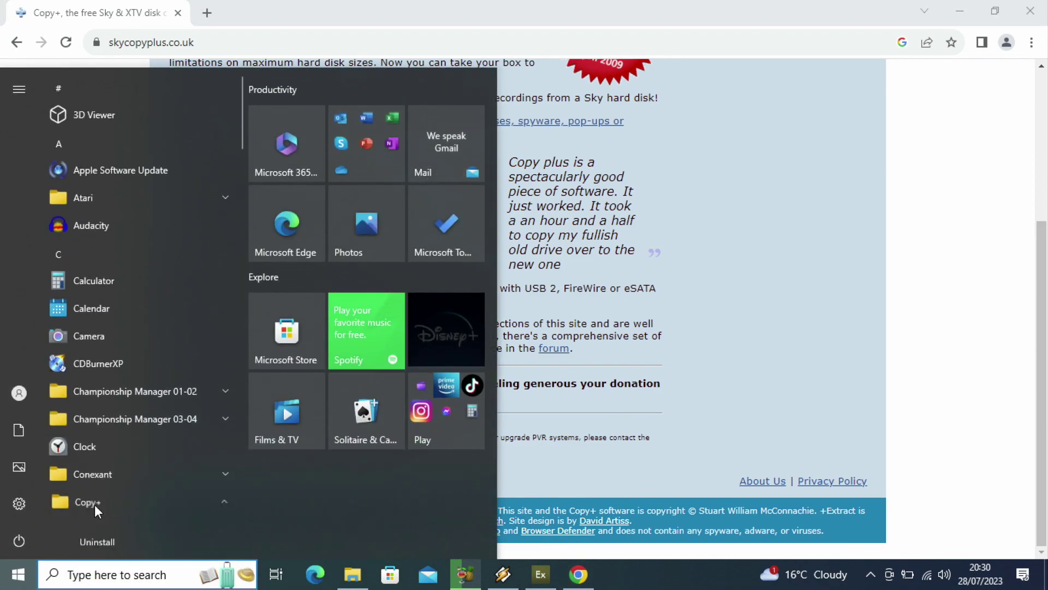
pyautogui.click(94, 529)
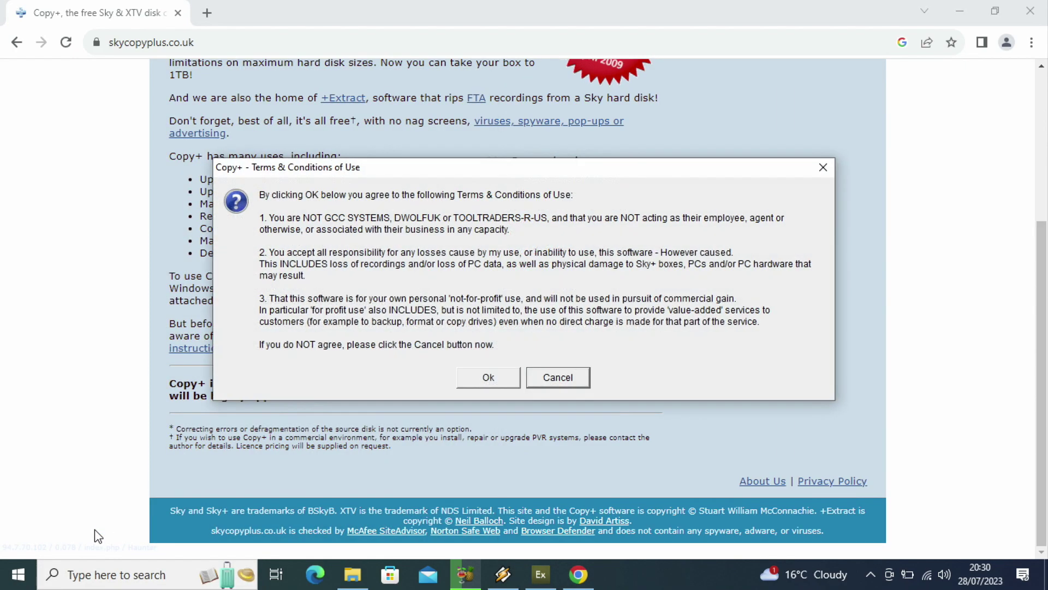
pyautogui.click(486, 375)
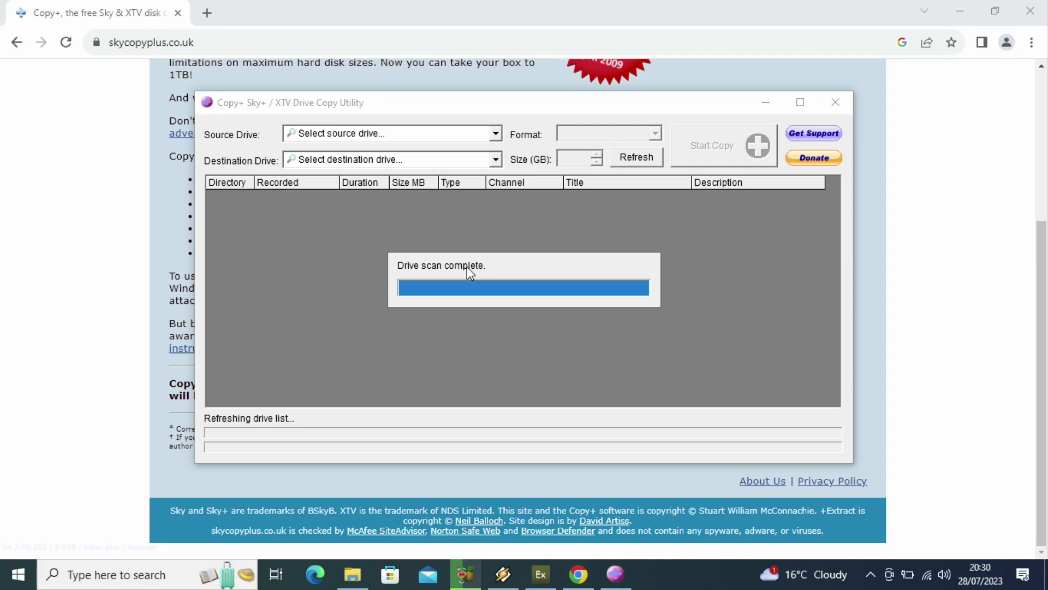
# - Try to load Drive 1: 500GB ST350031 2CS USB Device as the source drive, then close Copy+
pyautogui.click(496, 136)
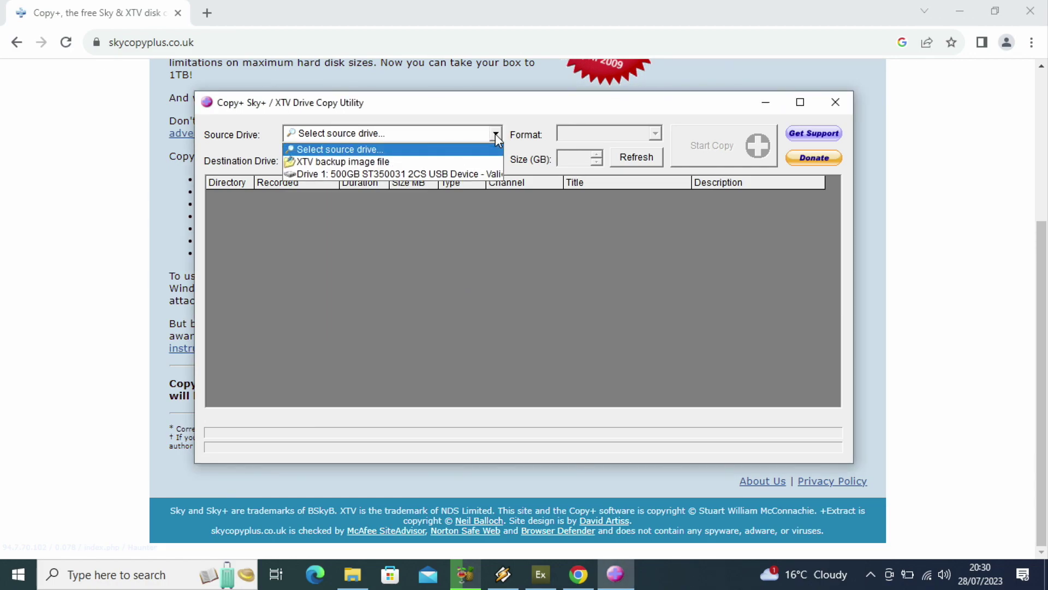
pyautogui.click(402, 174)
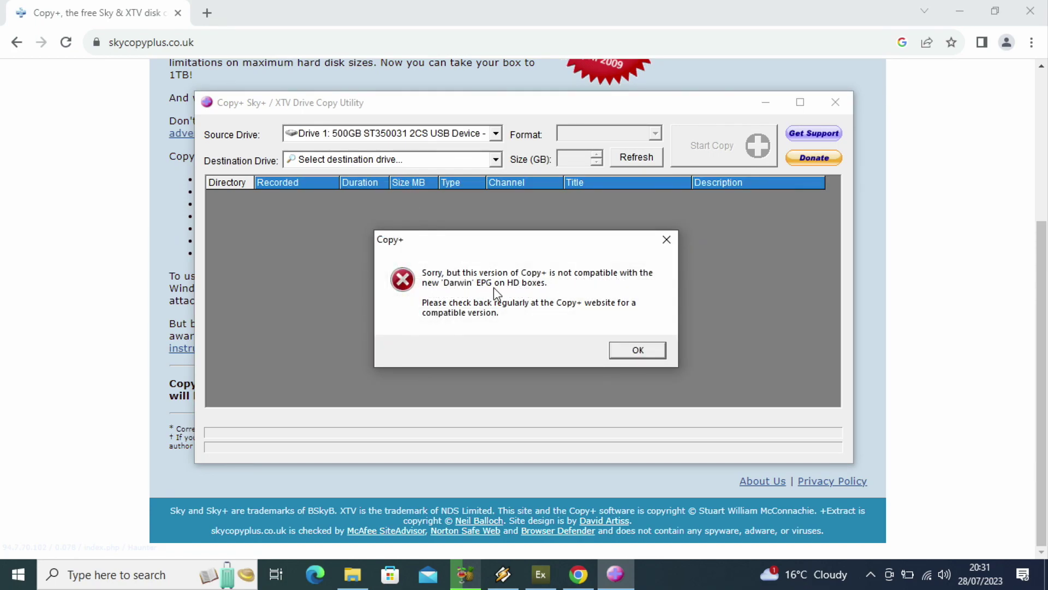
pyautogui.click(637, 350)
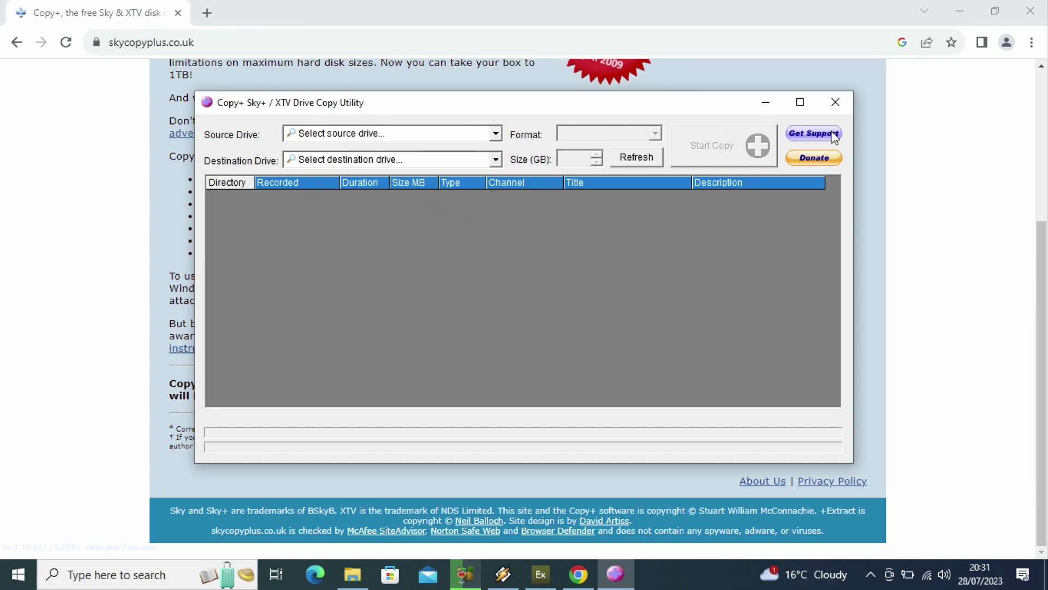
pyautogui.click(833, 107)
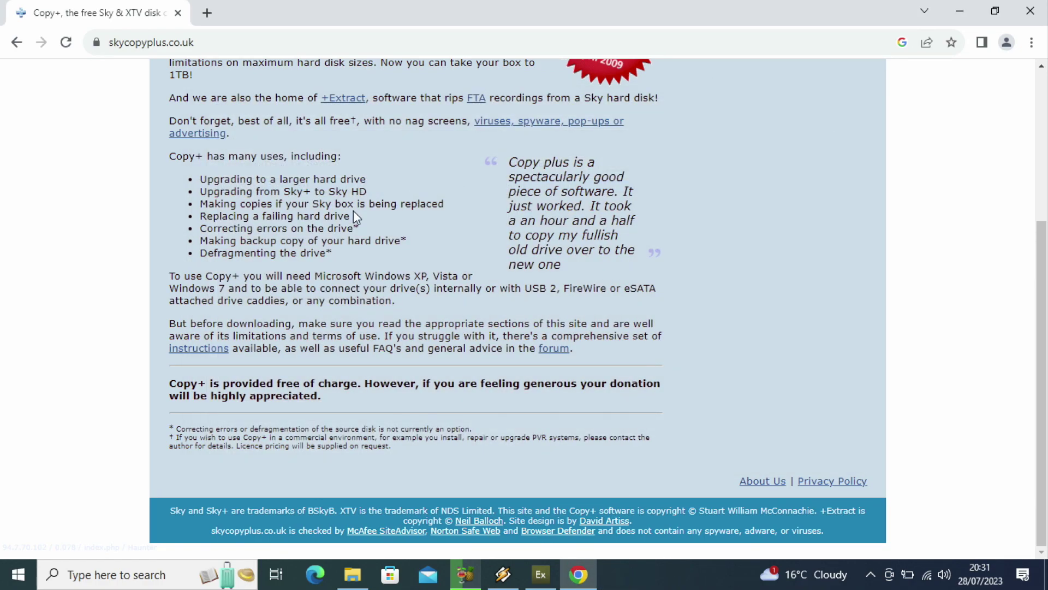
# - Copy the skycopyplus.co.uk address and go to web.archive.org
pyautogui.scroll(5, 353, 212)
pyautogui.click(255, 47)
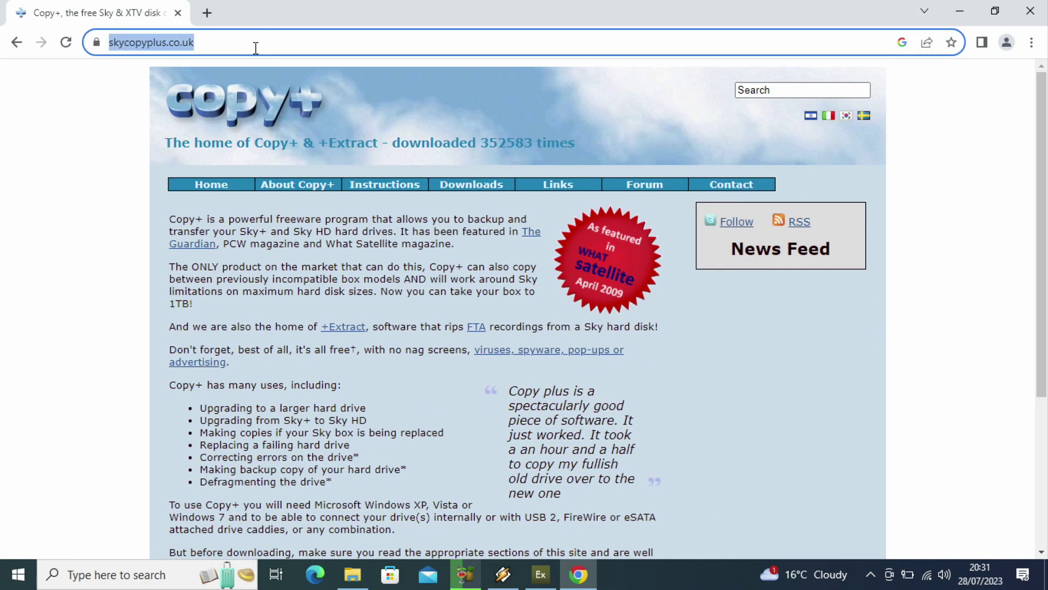
pyautogui.rightClick(255, 48)
pyautogui.click(286, 131)
pyautogui.write('web.archive')
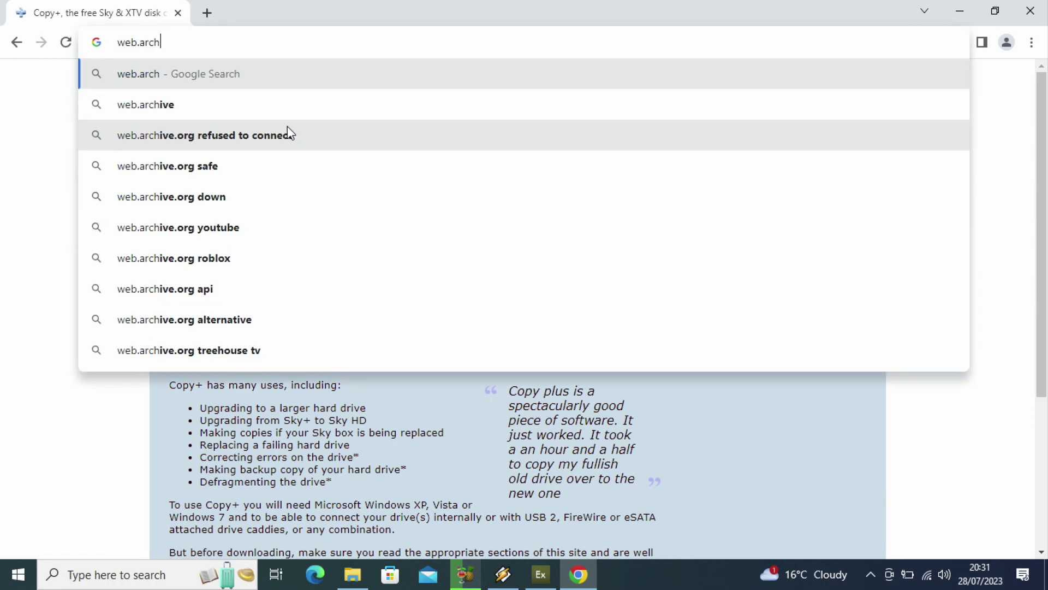
pyautogui.write('.org')
pyautogui.press('Return')
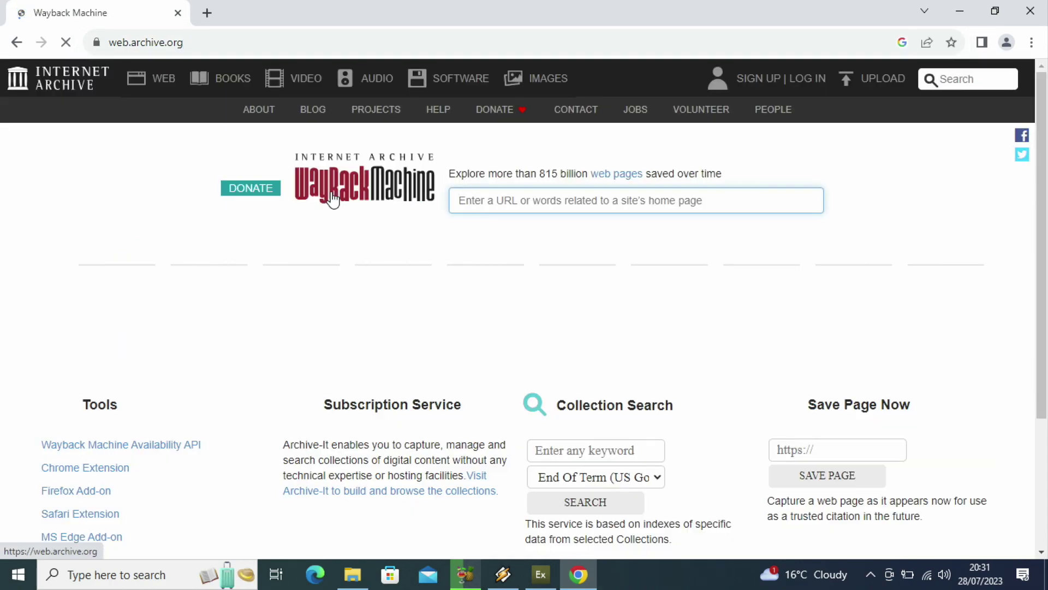
pyautogui.rightClick(481, 199)
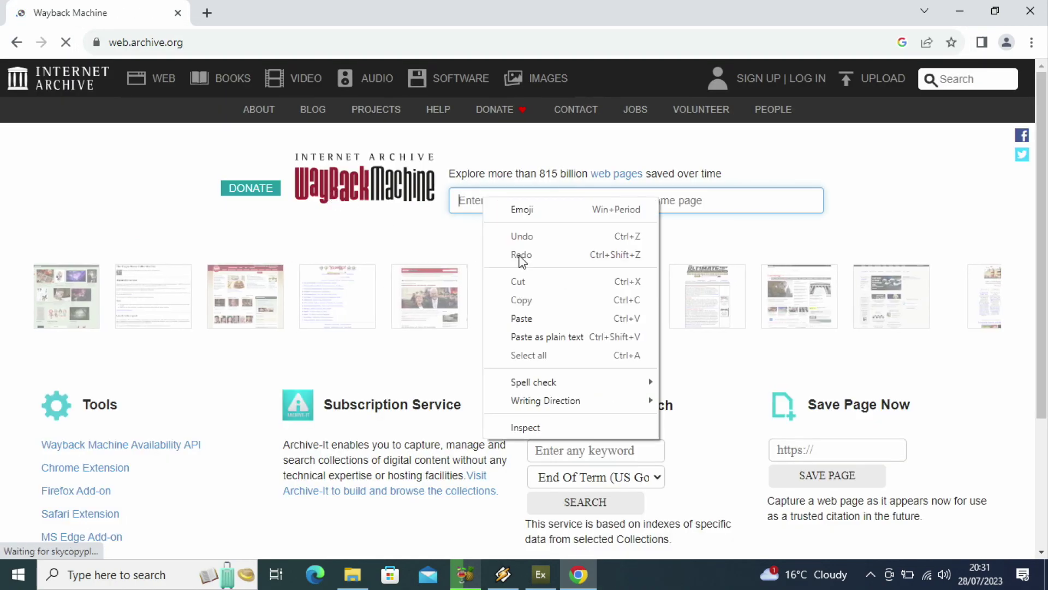
pyautogui.click(515, 326)
pyautogui.hotkey('ctrl', 'v')
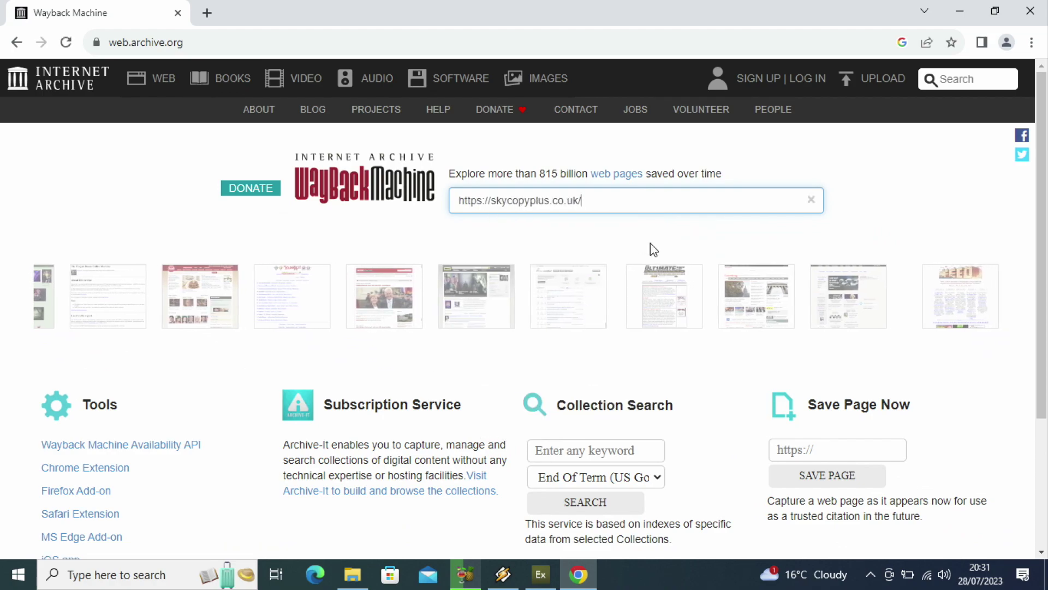
pyautogui.press('Return')
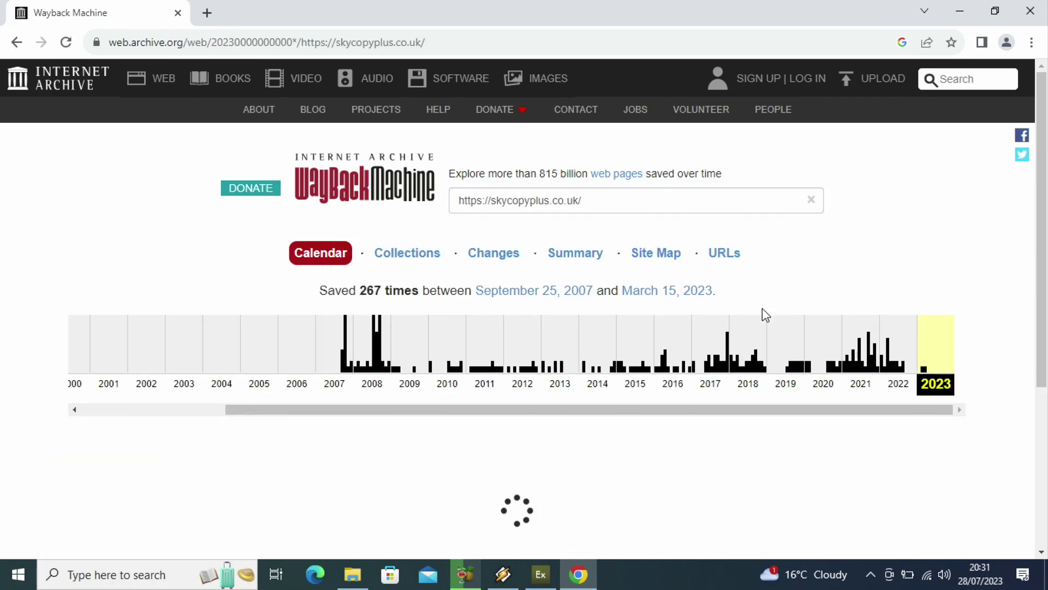
# - Show the 2017 captures and open the second snapshot from January 16, 2017
pyautogui.click(712, 352)
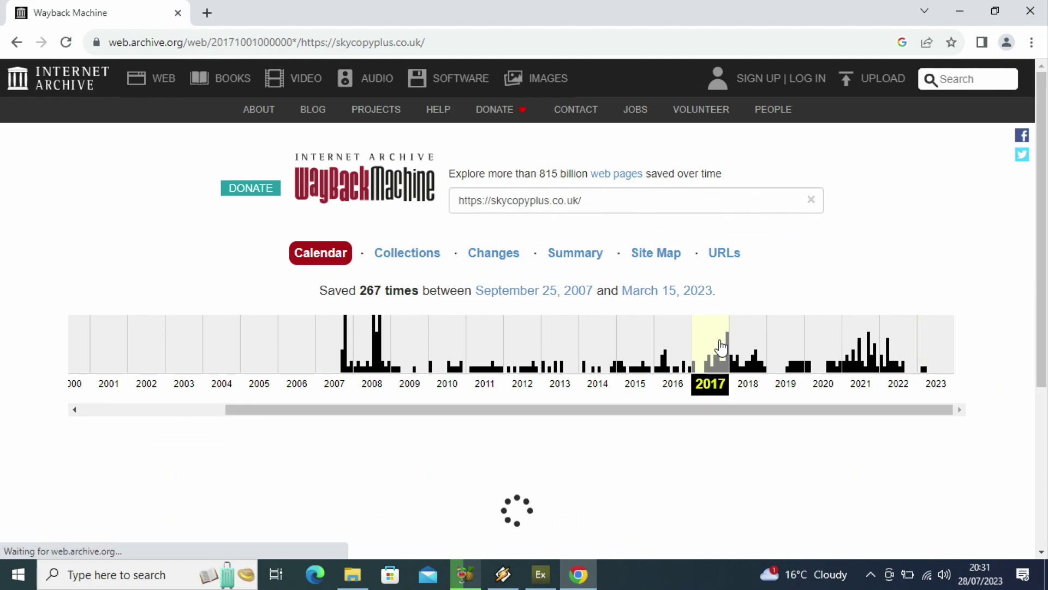
pyautogui.scroll(-4, 789, 303)
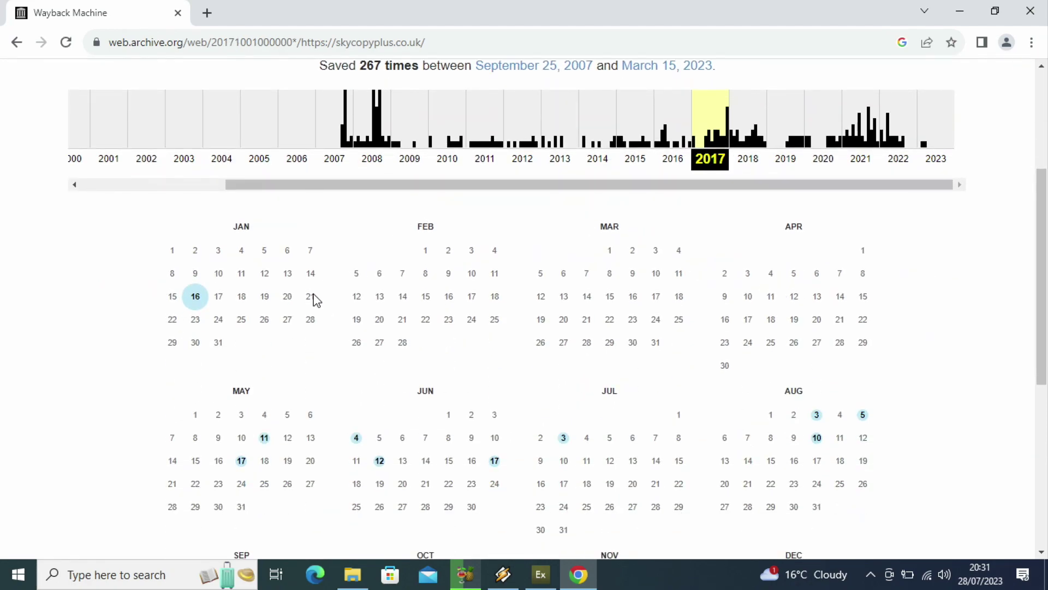
pyautogui.moveTo(197, 297)
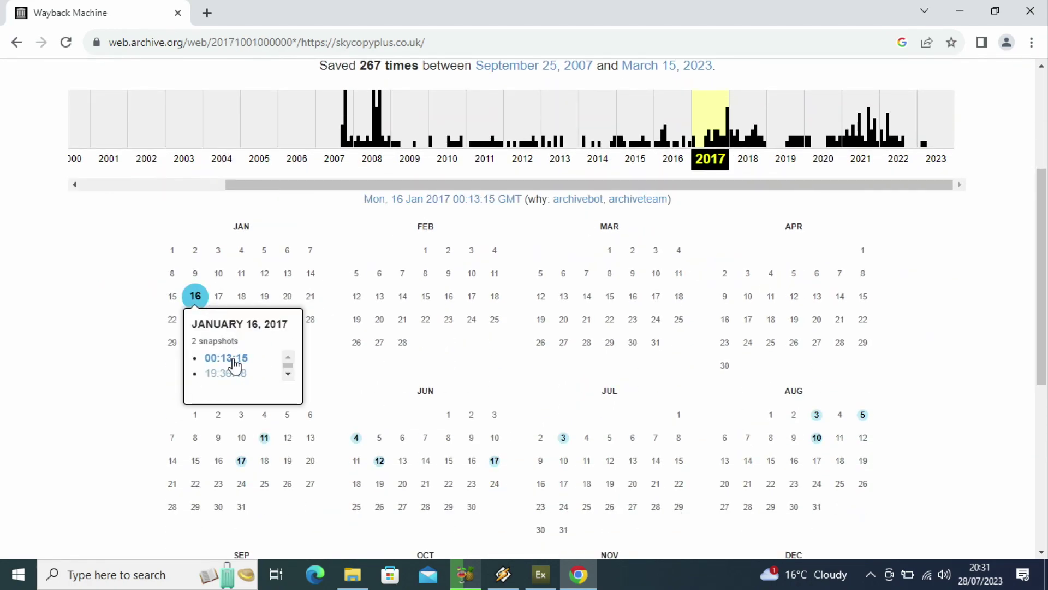
pyautogui.click(226, 373)
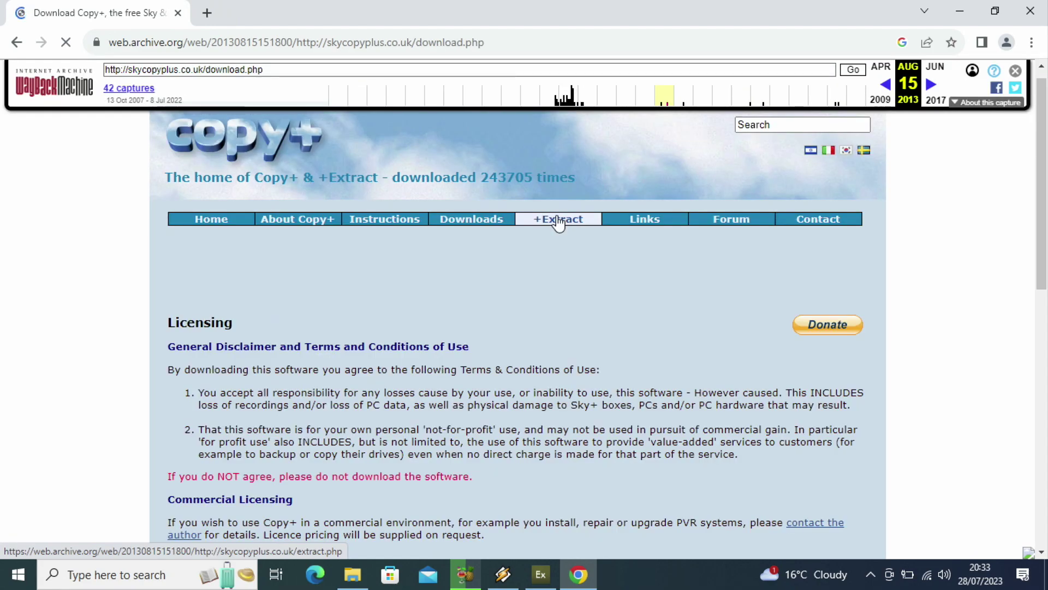
# - Open the archived site's +Extract page and try to download +Extract version 0.3.0.7
pyautogui.click(558, 221)
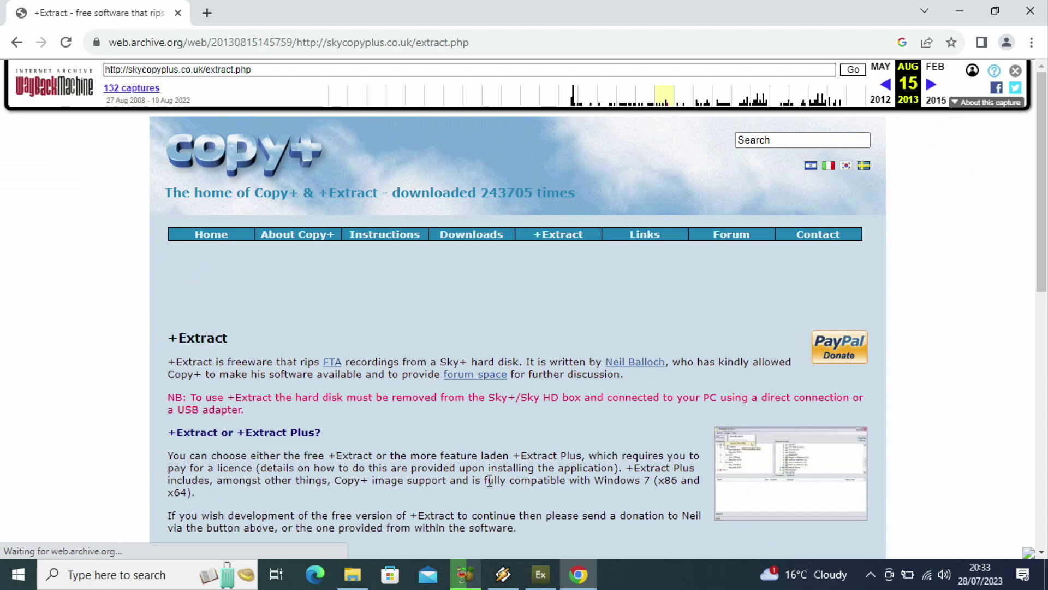
pyautogui.scroll(-3, 490, 481)
pyautogui.scroll(-5, 490, 480)
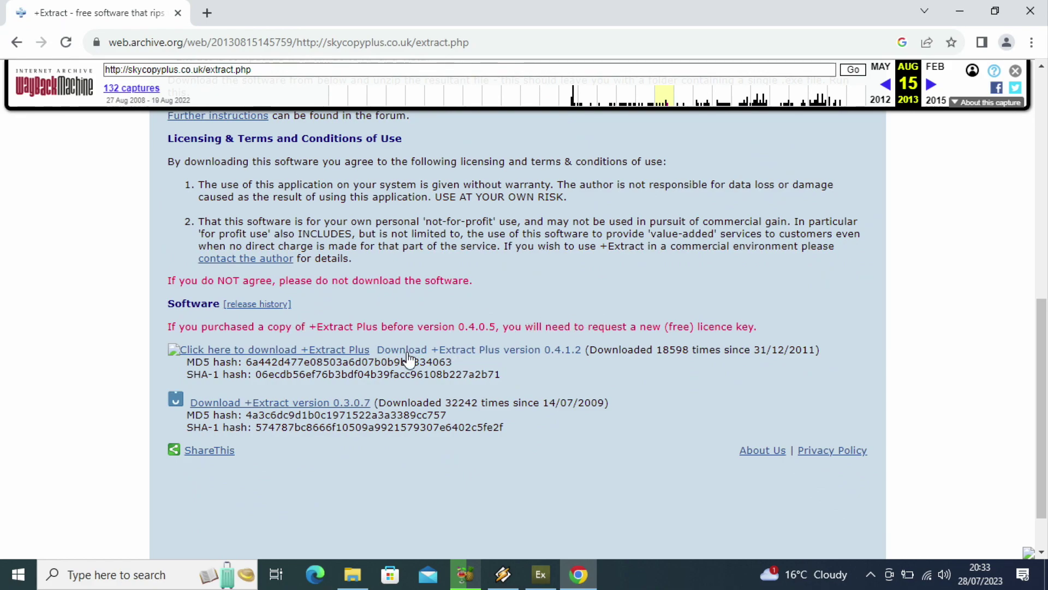
pyautogui.click(323, 407)
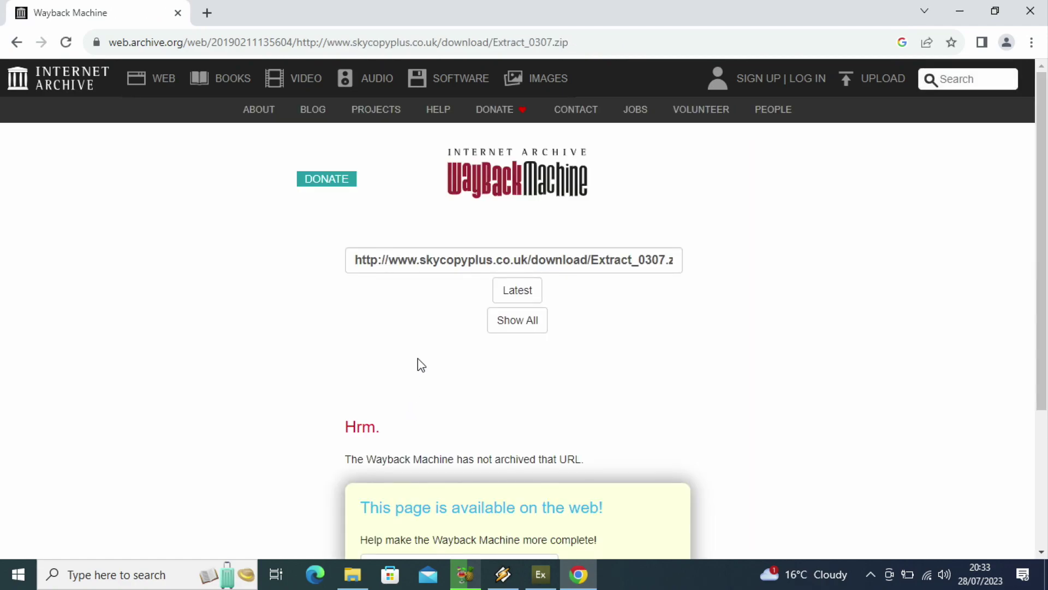
# - Copy the original Extract_0307.zip address and open it in a new browser tab to download the file
pyautogui.tripleClick(432, 262)
pyautogui.rightClick(432, 262)
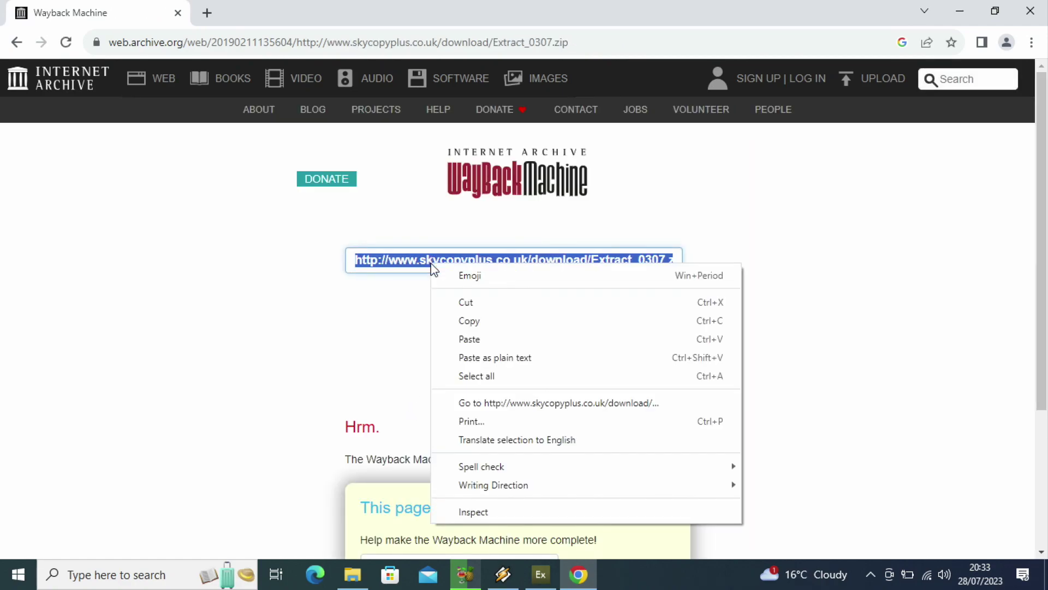
pyautogui.click(451, 320)
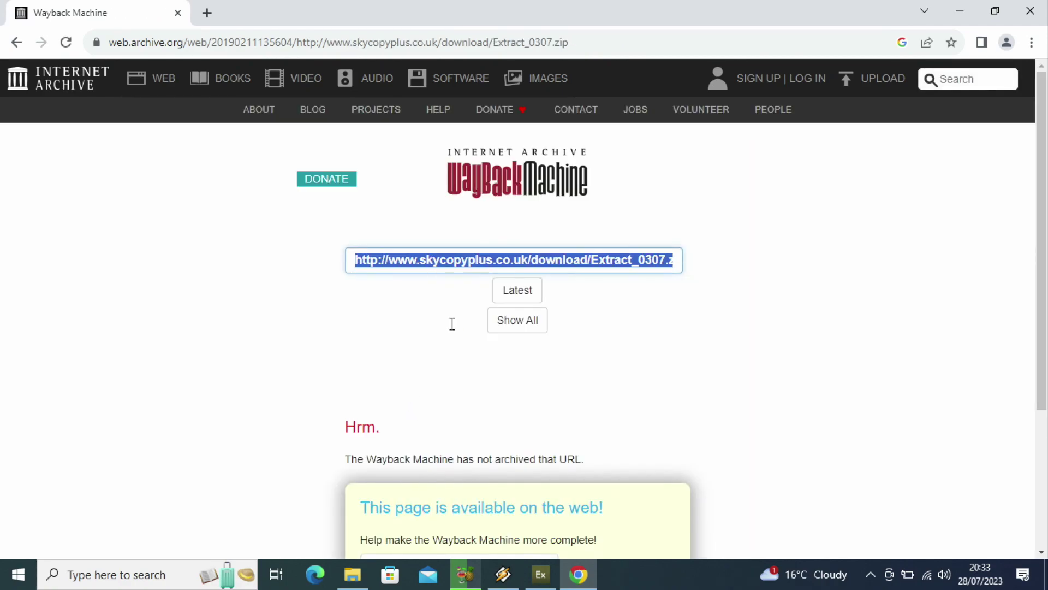
pyautogui.click(207, 13)
pyautogui.rightClick(240, 40)
pyautogui.click(288, 159)
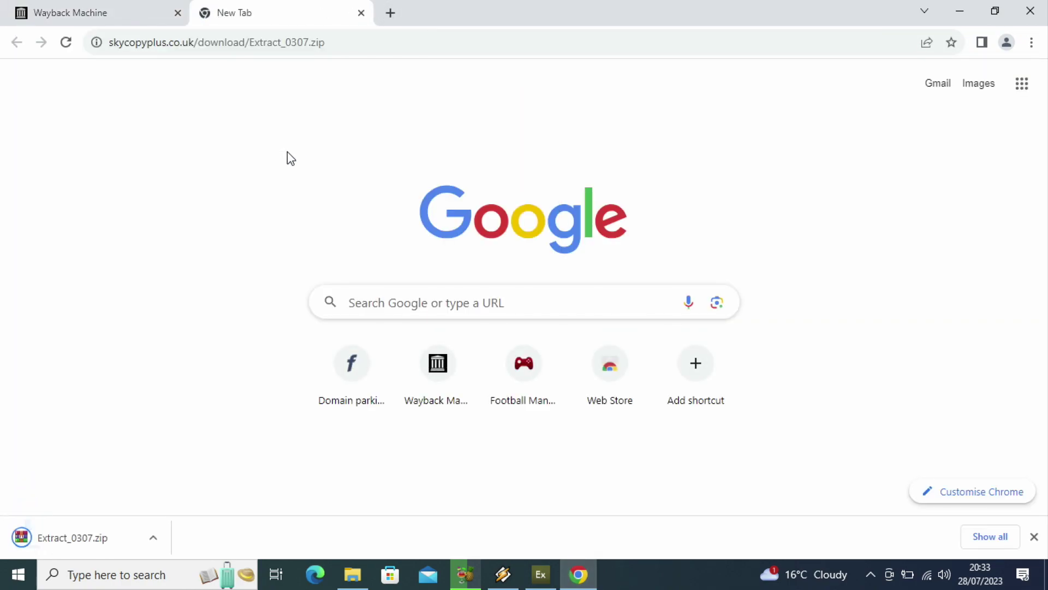
# - Open the downloaded Extract_0307.zip in WinRAR, check the +Extract.exe entry inside and close the archive
pyautogui.click(70, 536)
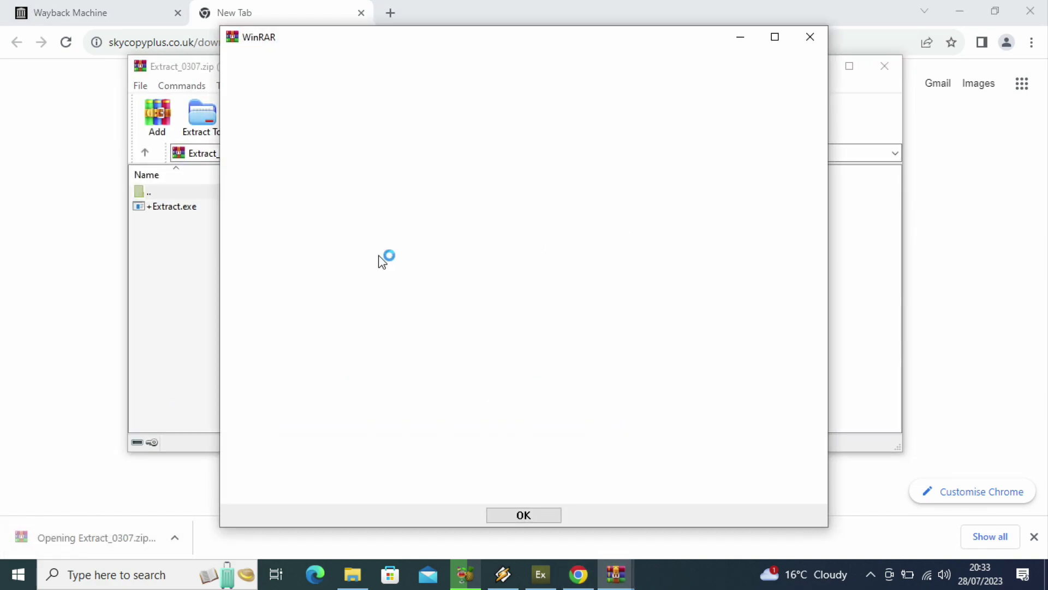
pyautogui.click(812, 37)
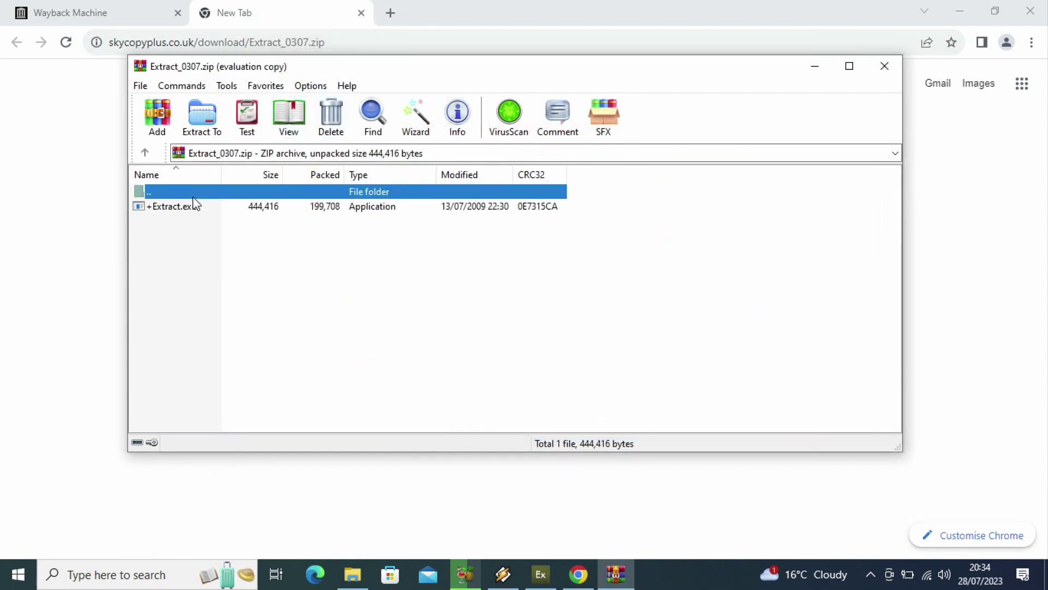
pyautogui.click(190, 205)
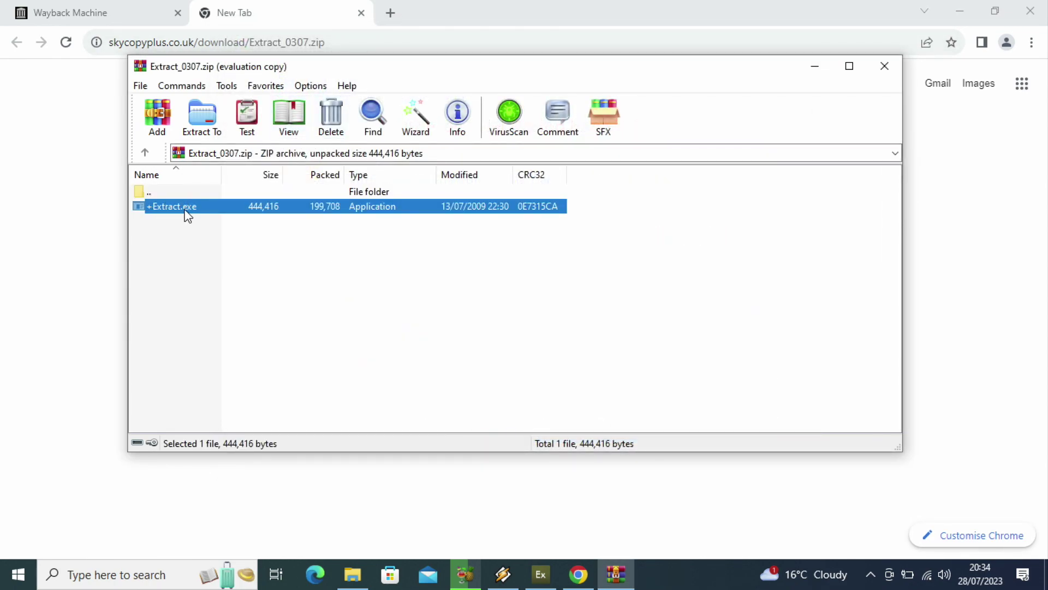
pyautogui.click(882, 66)
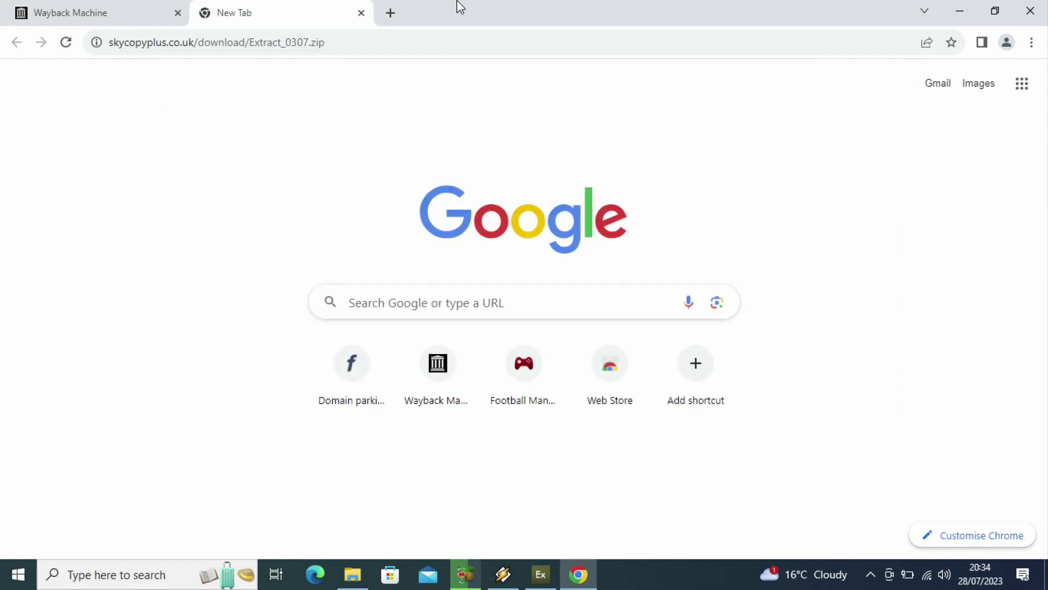
# - Close the extra browser tab and search Google for "expvr" in the remaining one
pyautogui.click(361, 13)
pyautogui.click(346, 33)
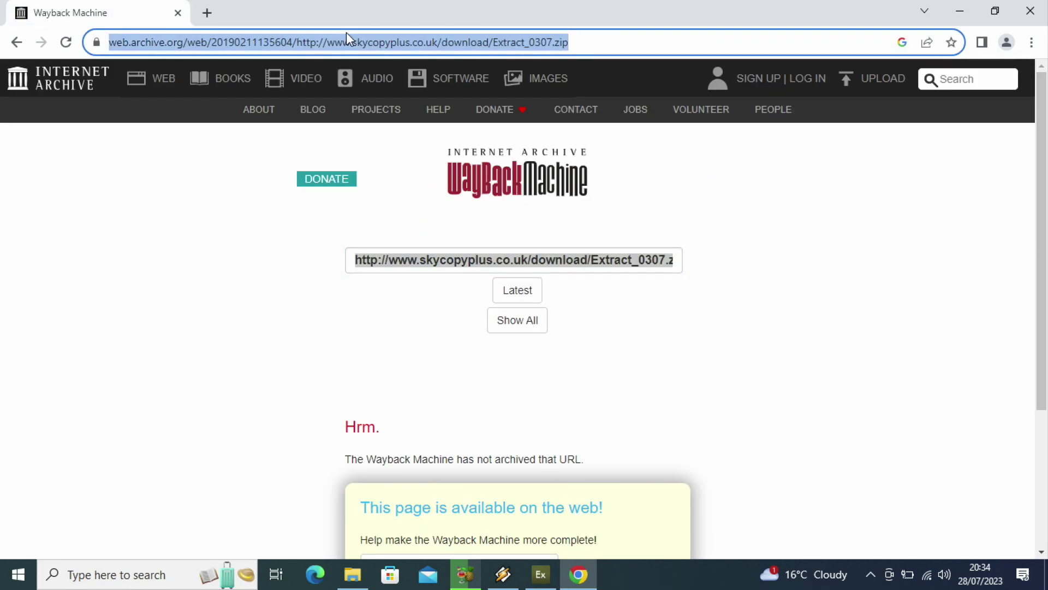
pyautogui.write('expvr')
pyautogui.press('Return')
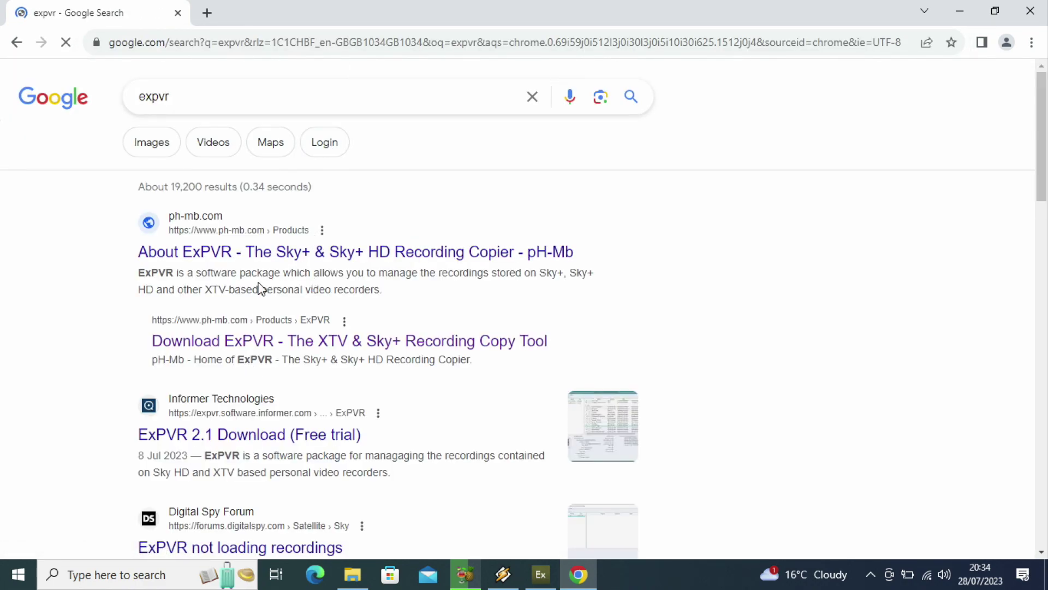
# - Open the ph-mb ExPVR download result, go to the product's about page, and highlight the free version's limits under Purchase ExPVR
pyautogui.click(229, 341)
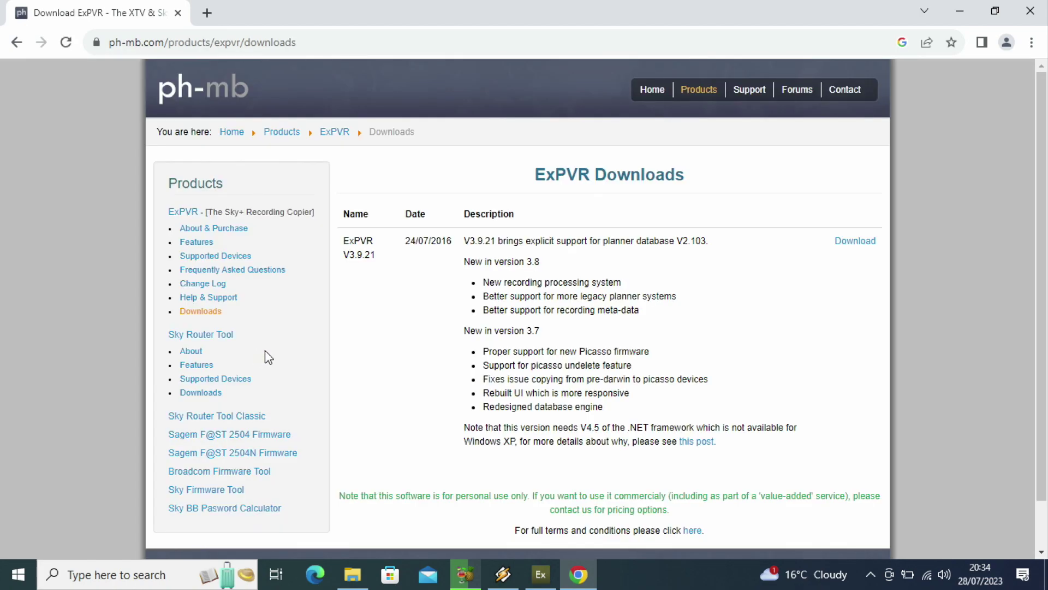
pyautogui.click(186, 211)
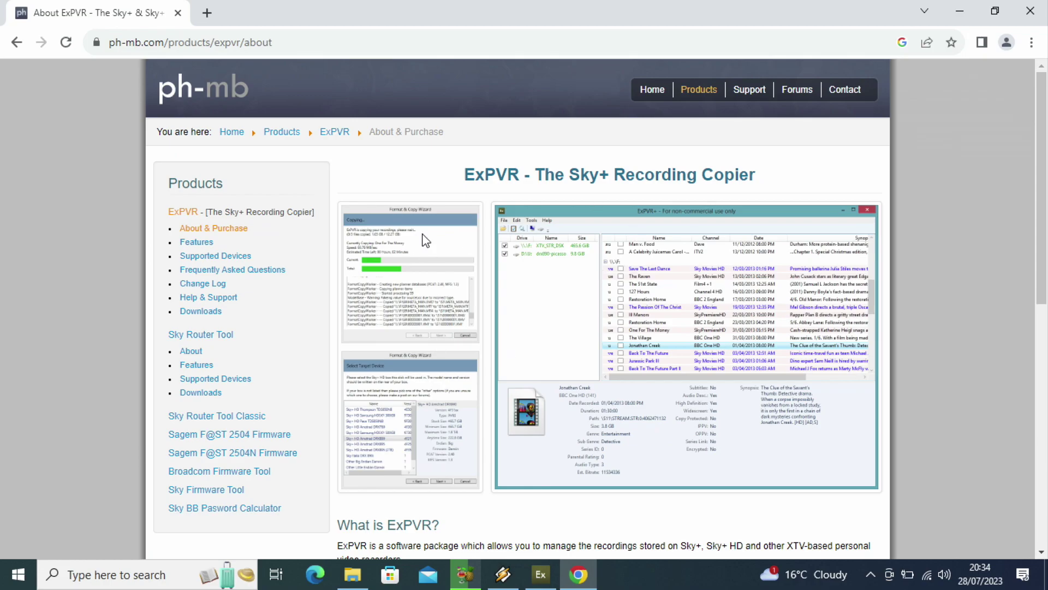
pyautogui.scroll(-10, 544, 387)
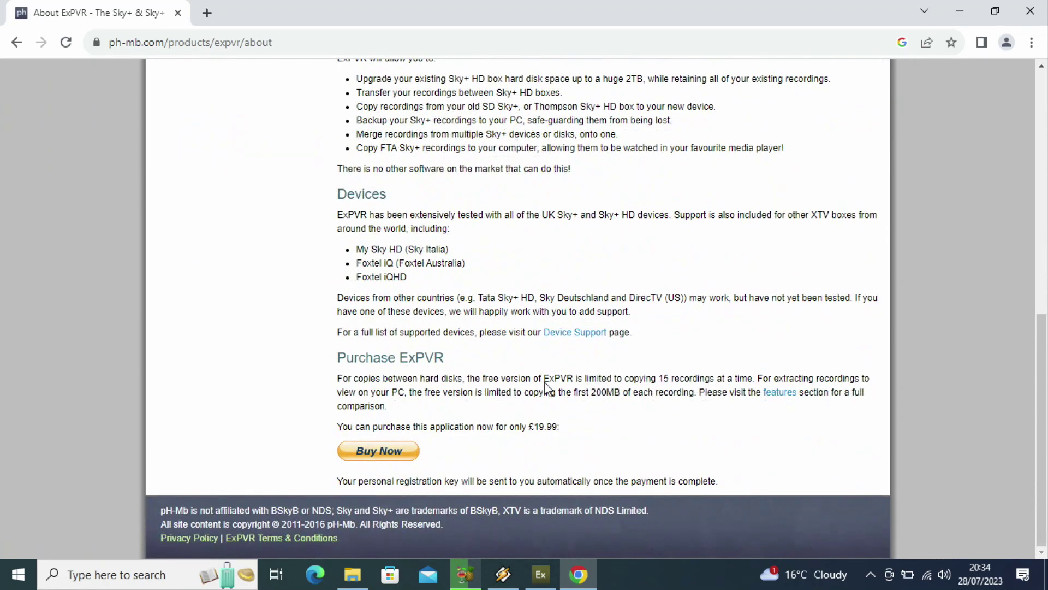
pyautogui.moveTo(466, 378); pyautogui.dragTo(714, 392)
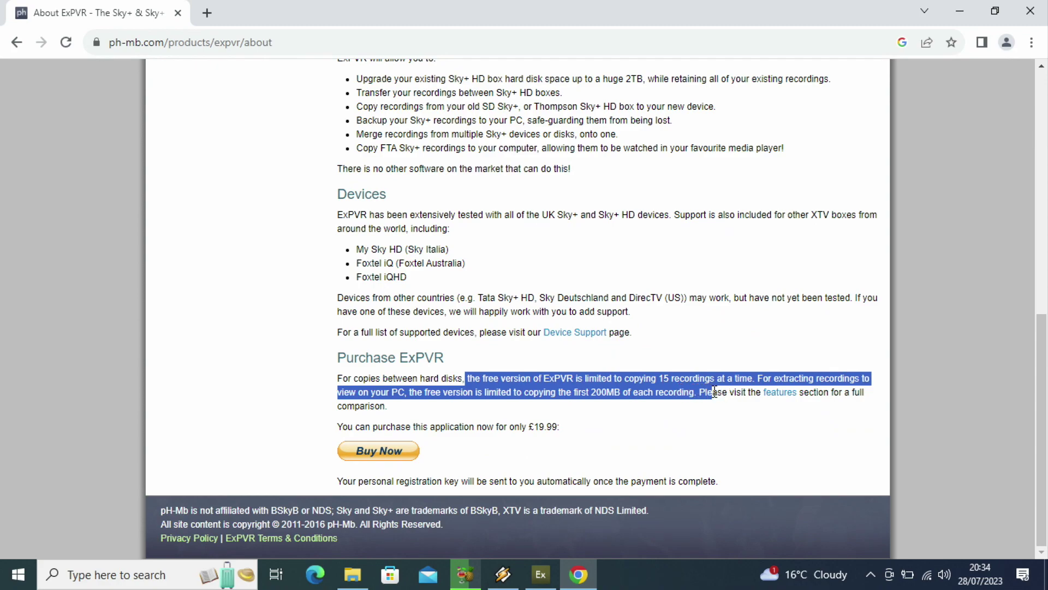
# - Open the ExPVR features page and compare the Free, ExPVR+ and Commercial versions in the Version Comparison table
pyautogui.click(780, 393)
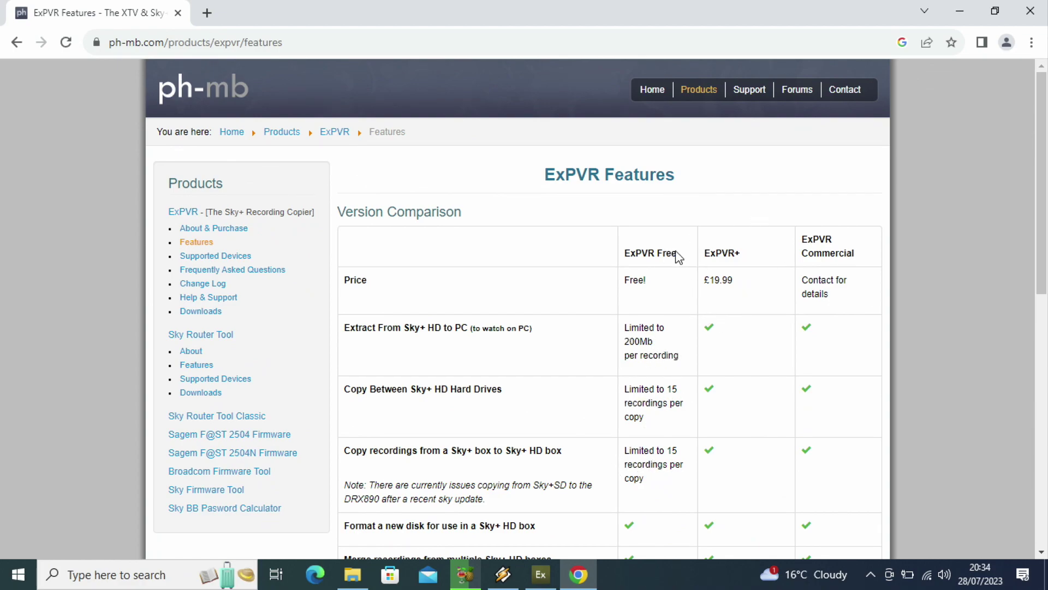
pyautogui.scroll(-10, 748, 327)
pyautogui.scroll(2, 748, 309)
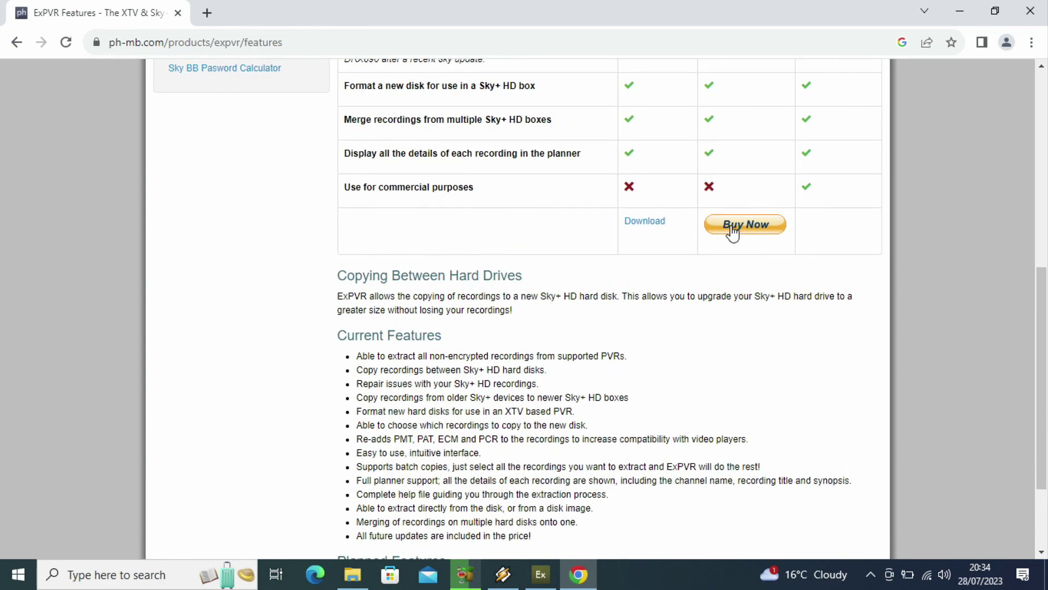
pyautogui.scroll(2, 683, 273)
# - Open the ExPVR downloads page from the free version's download link and highlight the release date of V3.9.21
pyautogui.click(636, 330)
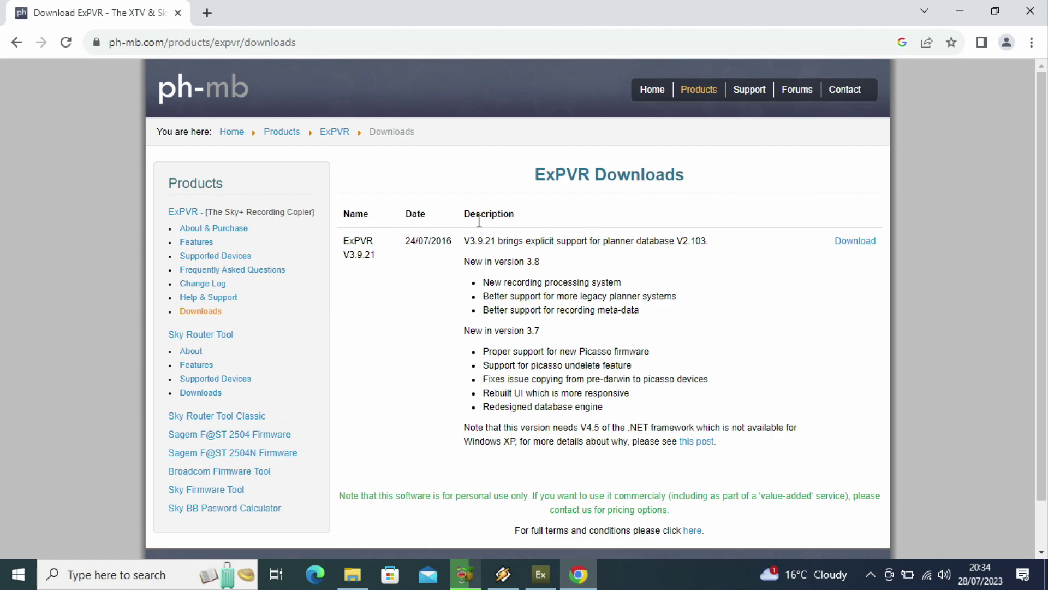
pyautogui.moveTo(407, 241); pyautogui.dragTo(452, 243)
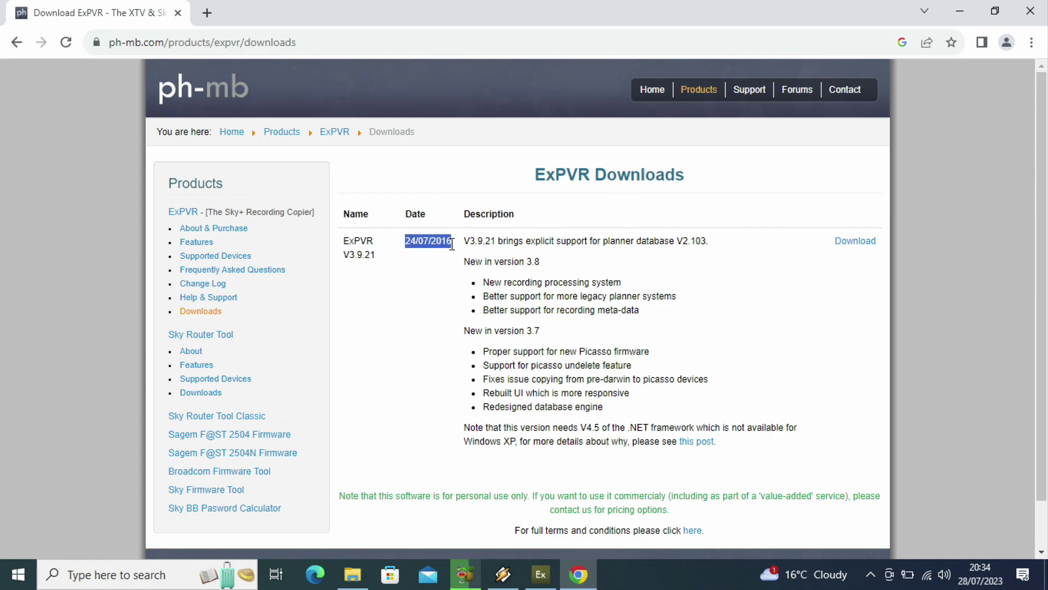
pyautogui.click(452, 253)
# - Highlight the personal-use note on the ExPVR downloads page and request the ExPVR V3.9.21 zip download
pyautogui.click(858, 242)
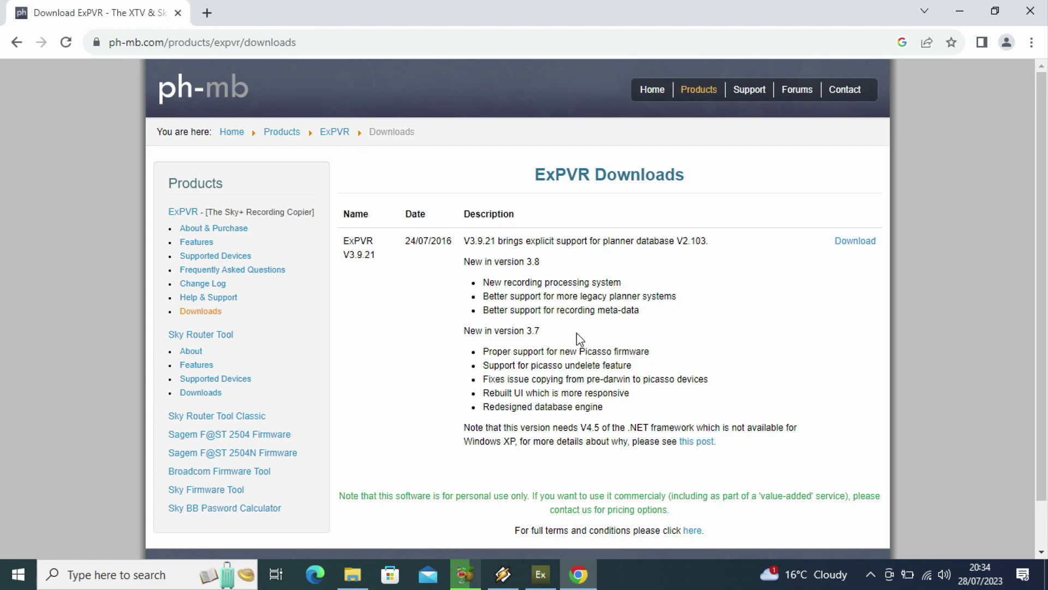
pyautogui.scroll(-2, 577, 332)
pyautogui.scroll(1, 430, 453)
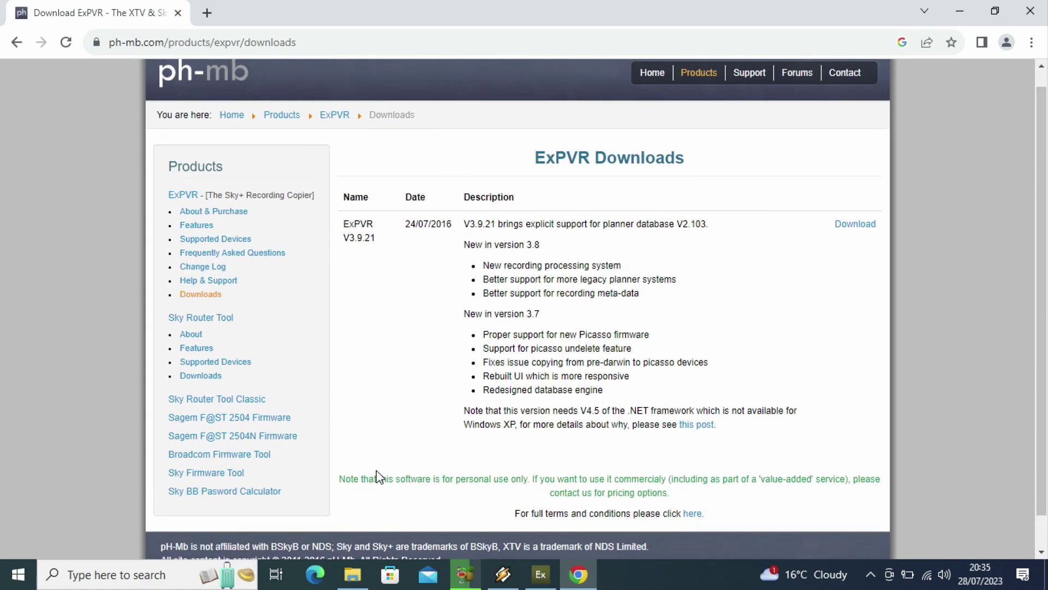
pyautogui.moveTo(337, 484); pyautogui.dragTo(515, 480)
pyautogui.tripleClick(515, 480)
pyautogui.click(508, 479)
pyautogui.click(852, 228)
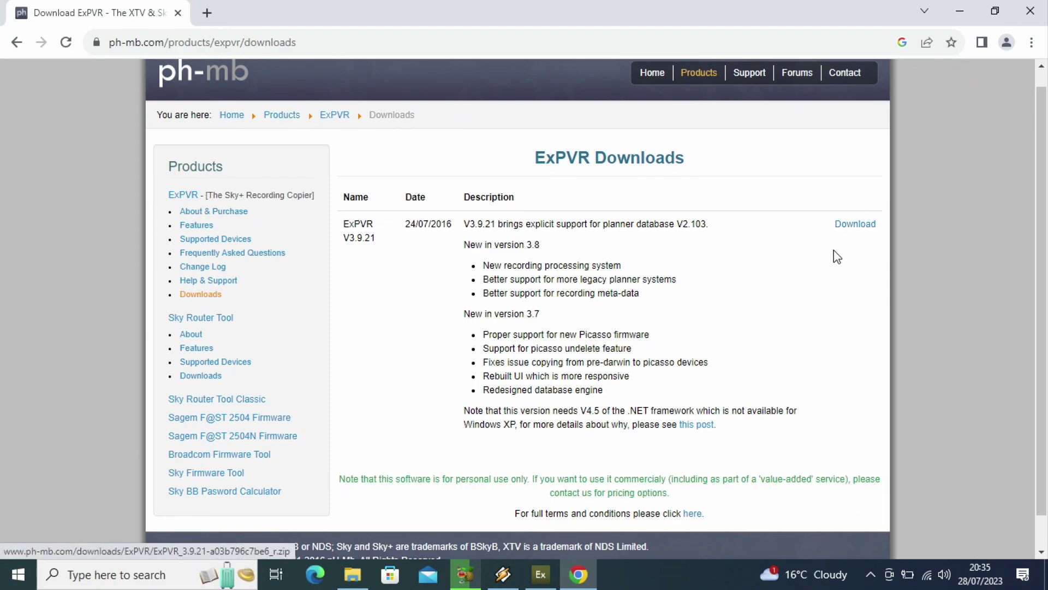
# - Open the ExPVR About & Purchase page, read through to its purchase section, and open the Features page
pyautogui.click(183, 196)
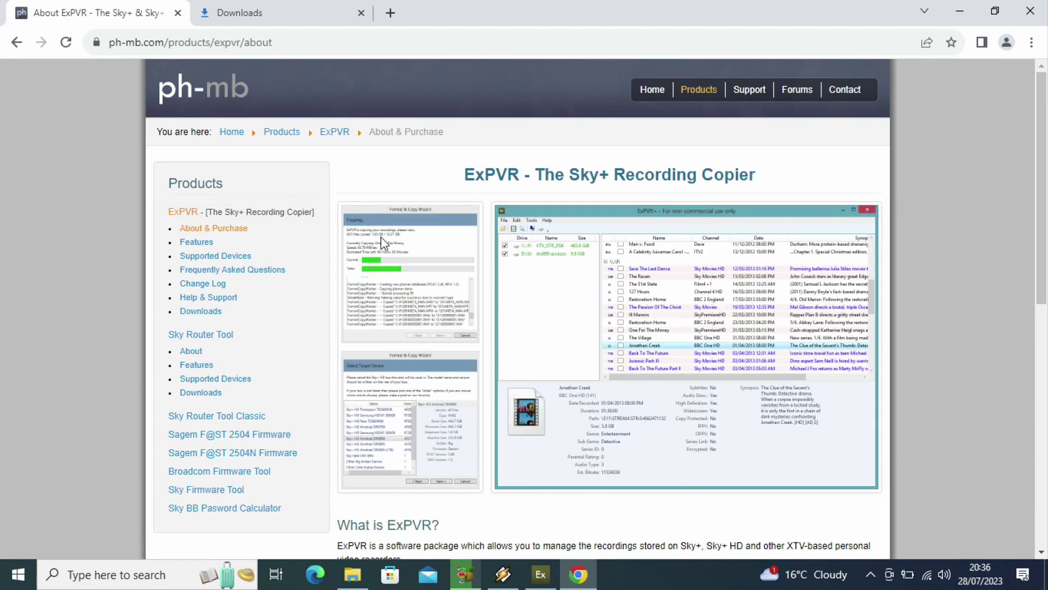
pyautogui.scroll(-5, 429, 263)
pyautogui.scroll(-4, 429, 263)
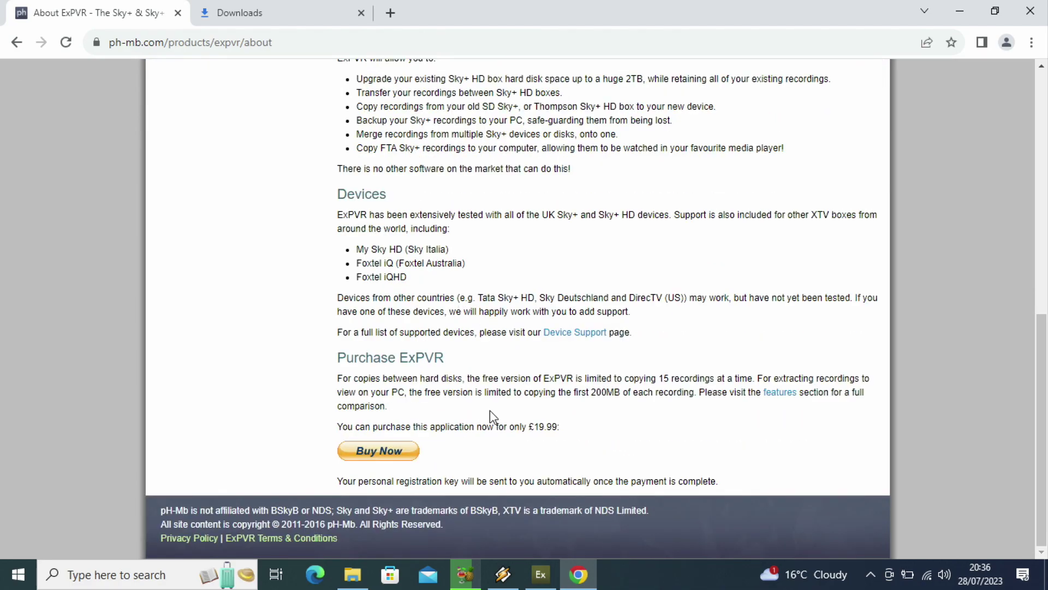
pyautogui.scroll(10, 490, 411)
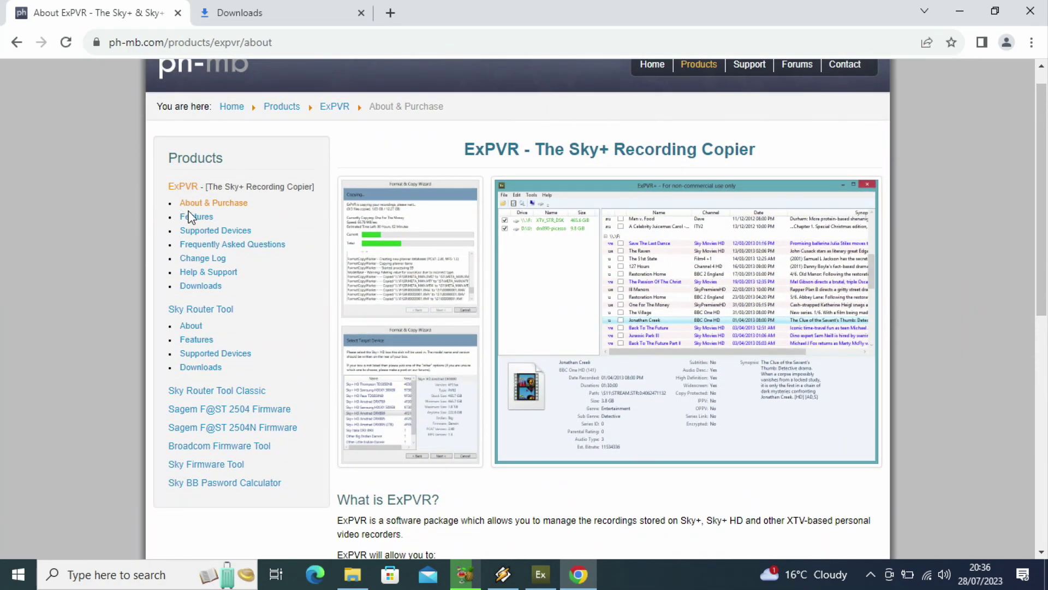
pyautogui.click(193, 217)
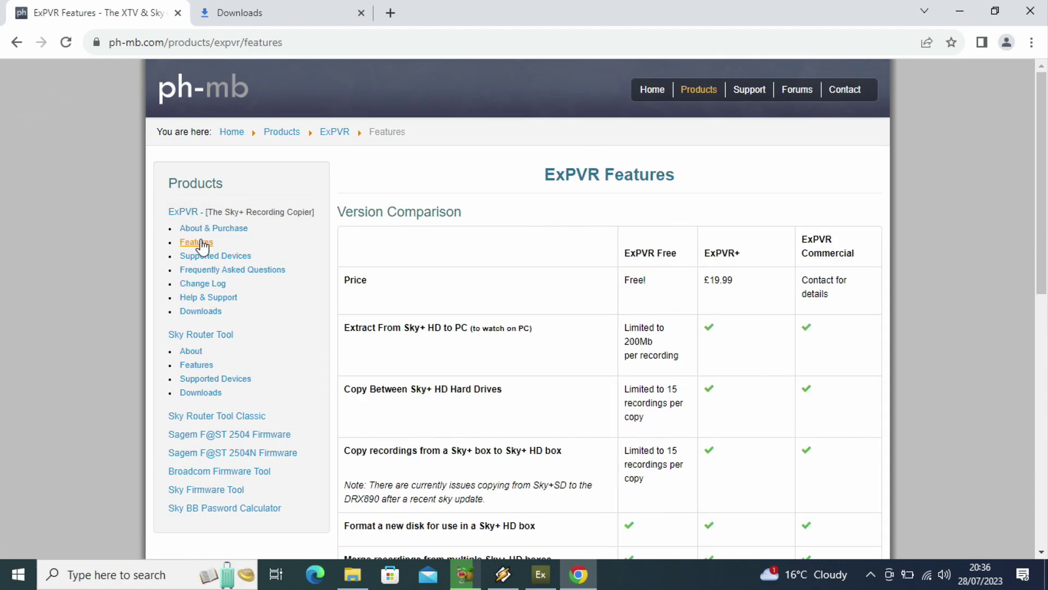
# - Open the ExPVR Supported Devices page and look through the PVR models listed for each provider
pyautogui.click(206, 256)
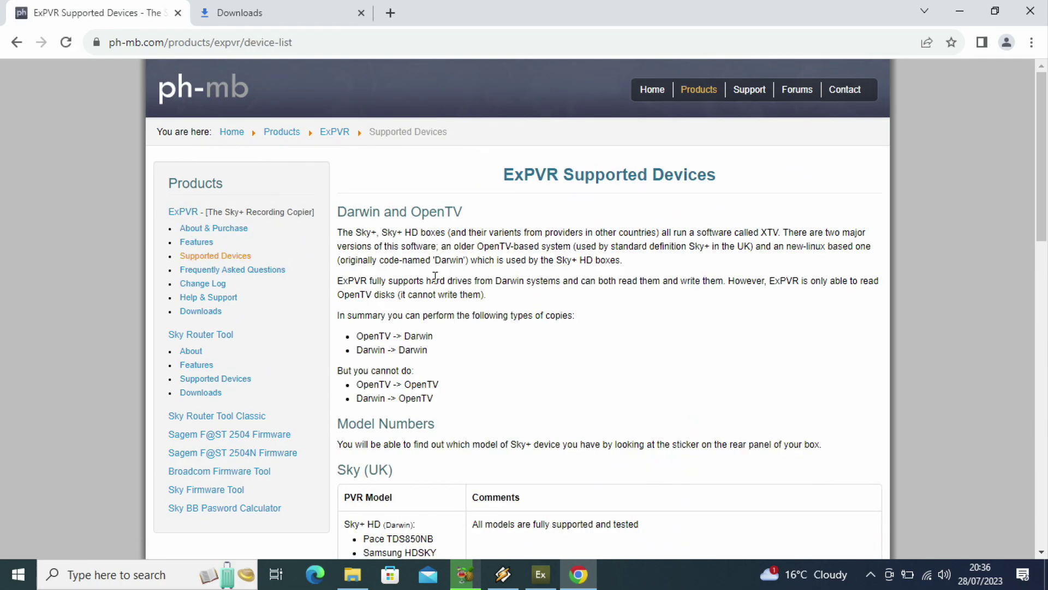
pyautogui.scroll(-5, 435, 278)
pyautogui.scroll(-9, 436, 278)
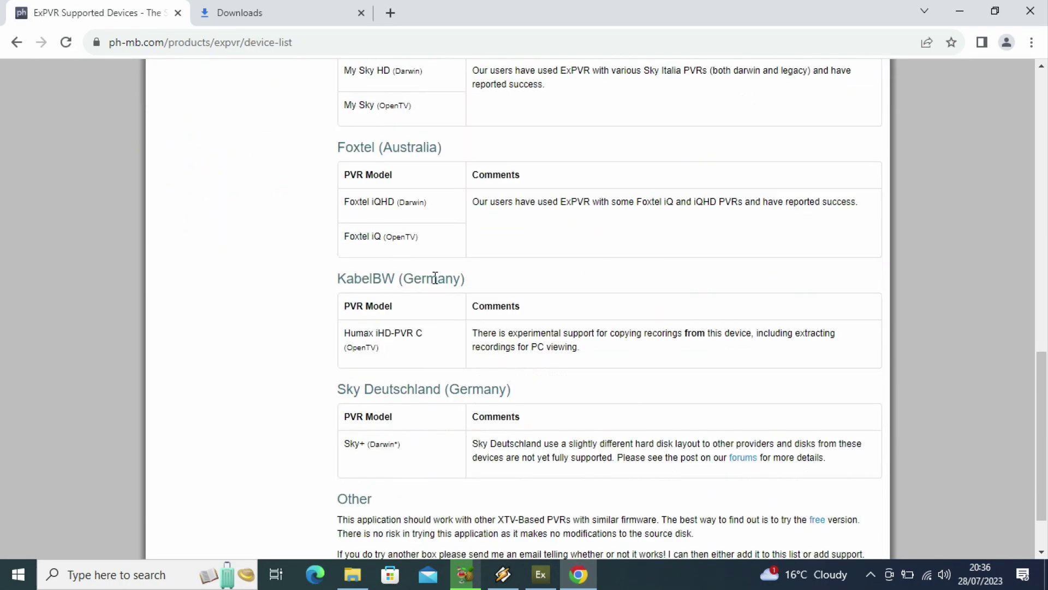
pyautogui.scroll(14, 435, 278)
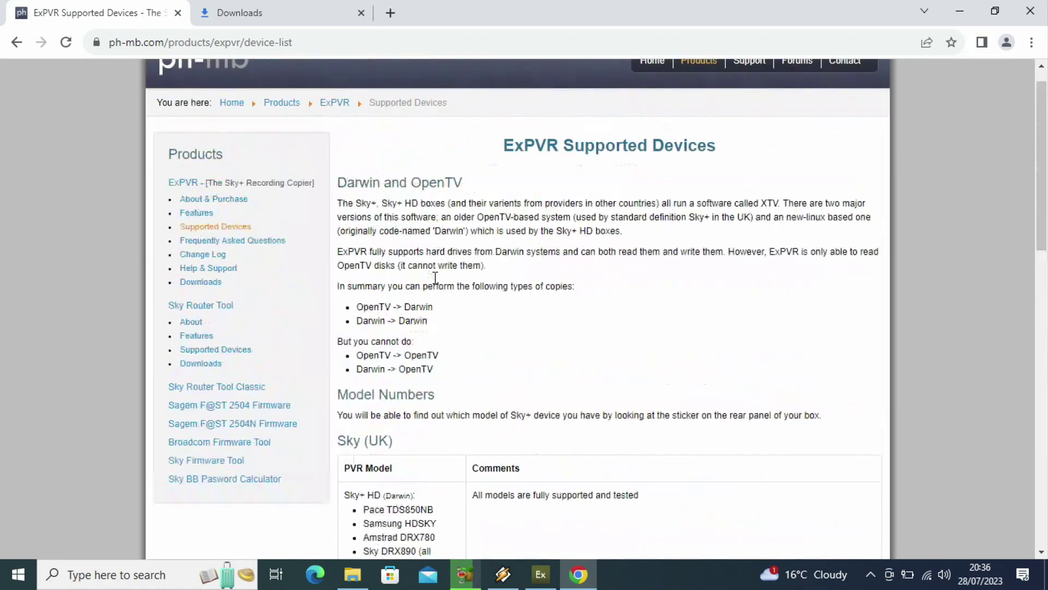
# - Open ExPVR's Frequently Asked Questions and highlight the sentence on how encrypted recordings are marked in the program
pyautogui.click(241, 271)
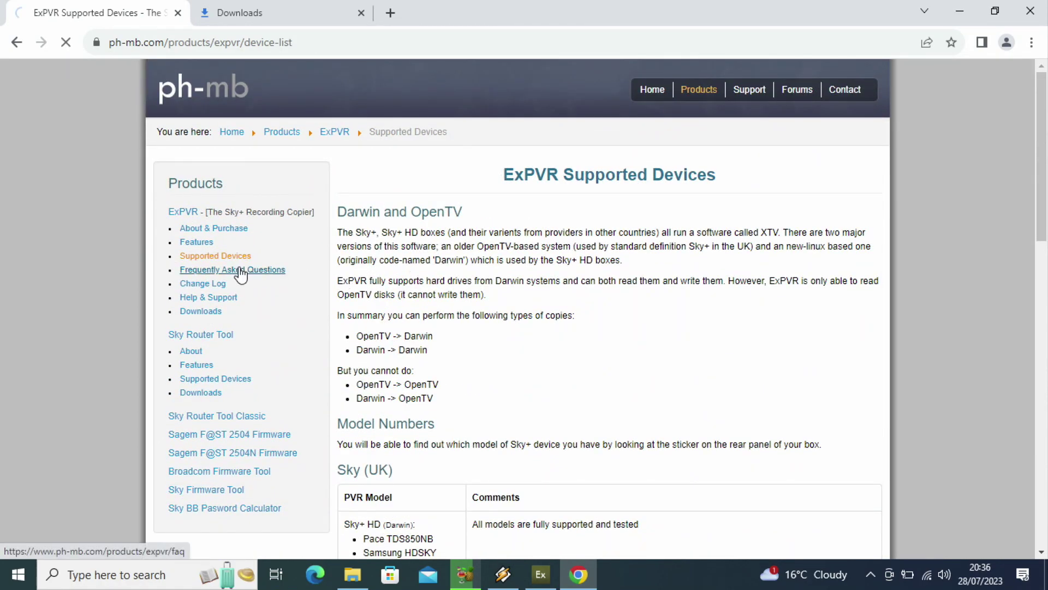
pyautogui.scroll(-6, 443, 287)
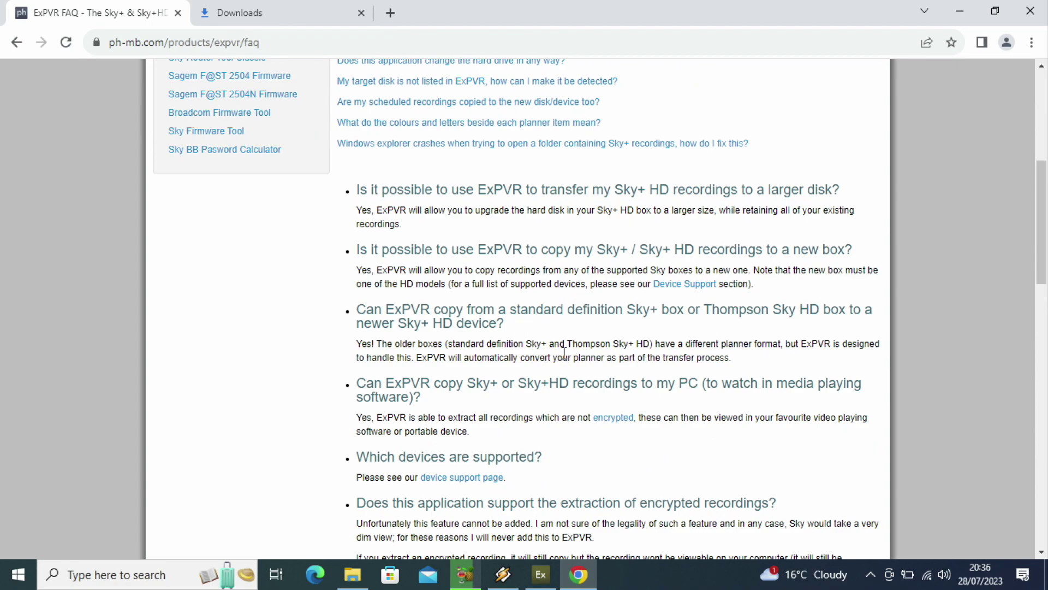
pyautogui.scroll(-6, 565, 353)
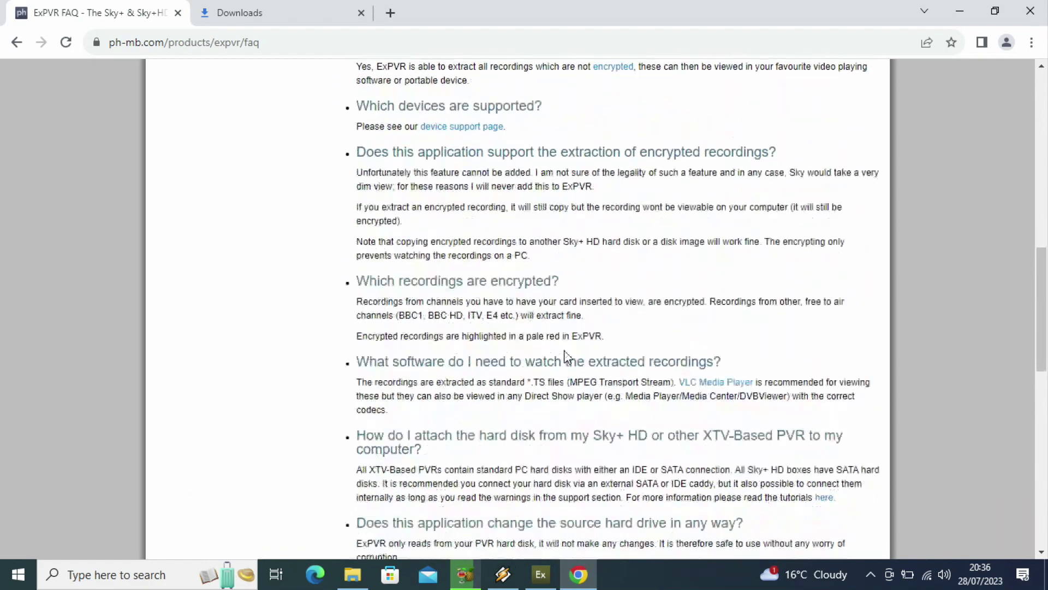
pyautogui.moveTo(354, 324); pyautogui.dragTo(641, 330)
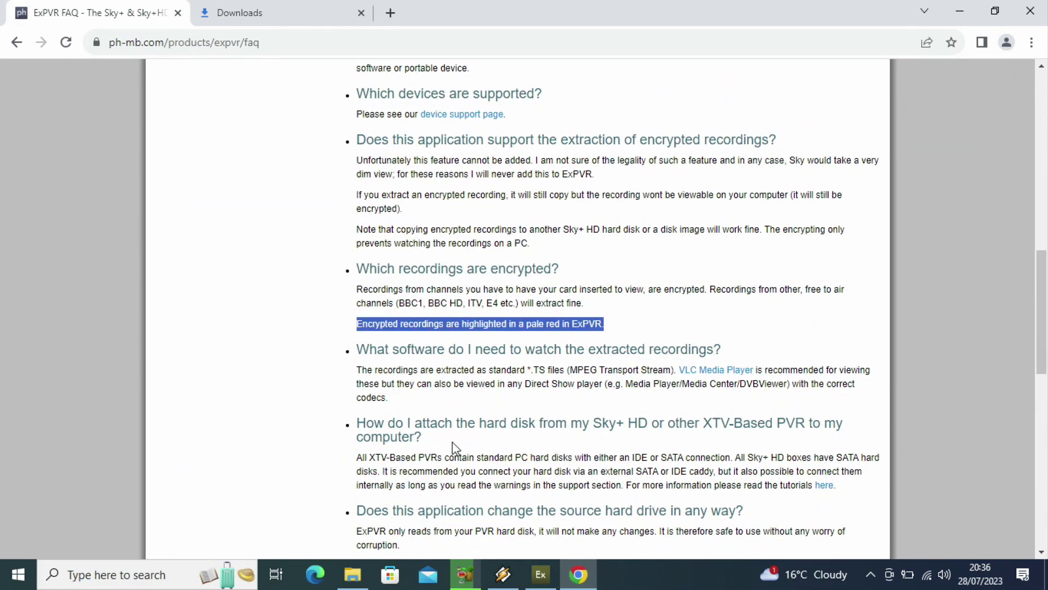
# - Switch to ExPVR+, check the encryption details of the 28/08/2014 08:00 PM "New: Big Rig Bounty Hunters" recording, and return to the FAQ page
pyautogui.click(540, 574)
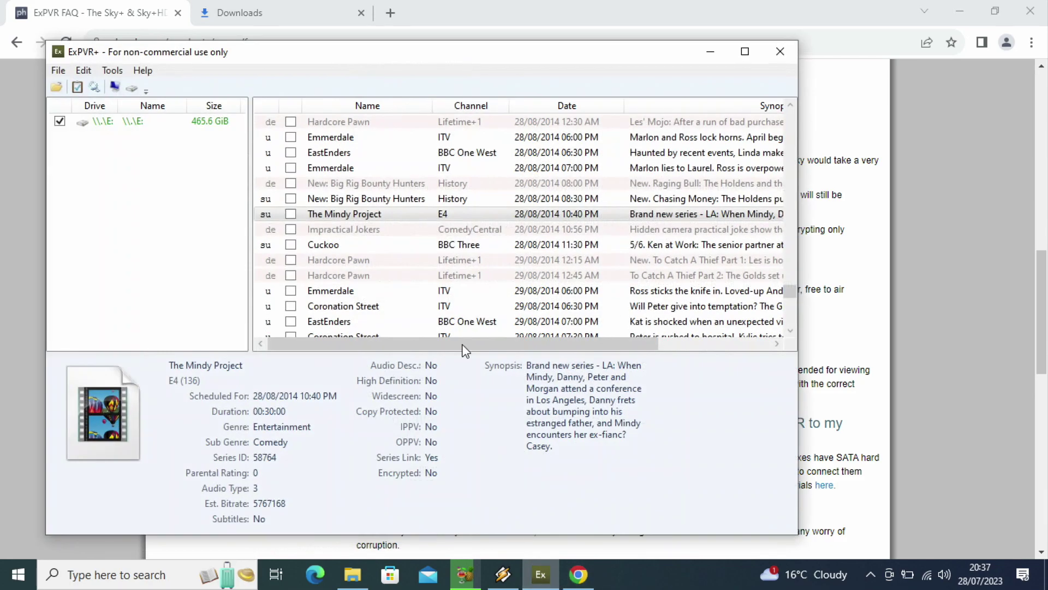
pyautogui.click(380, 184)
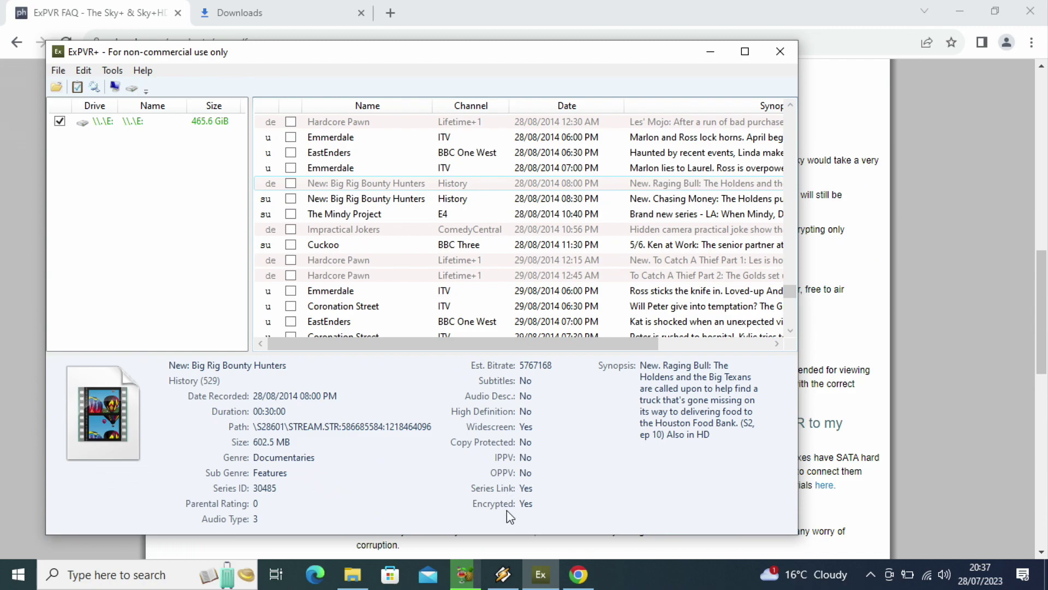
pyautogui.click(930, 455)
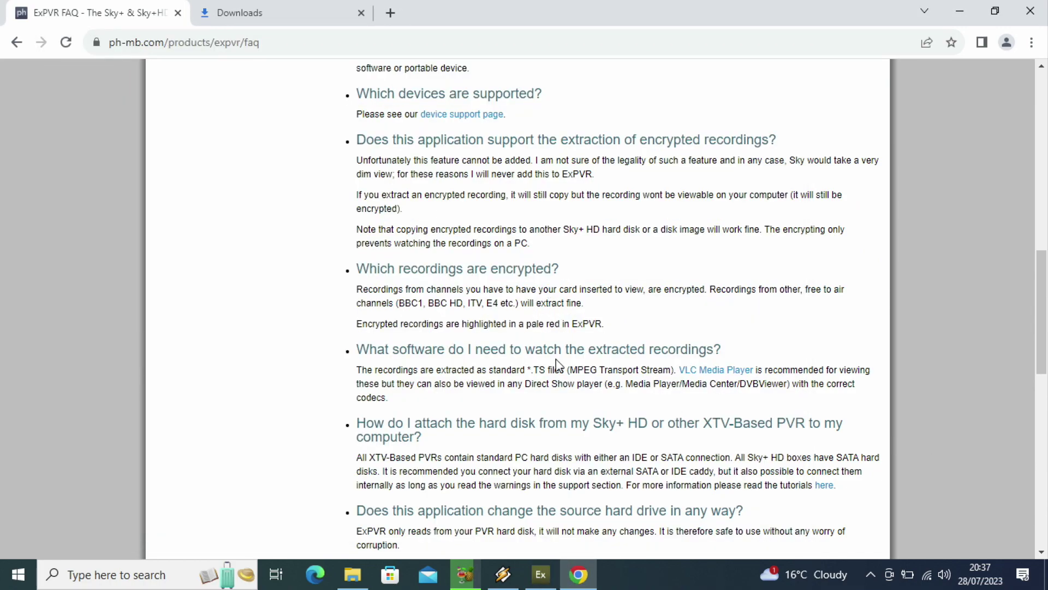
# - Highlight the FAQ answer on the software needed to watch extracted recordings, then clear the highlight
pyautogui.scroll(-1, 557, 363)
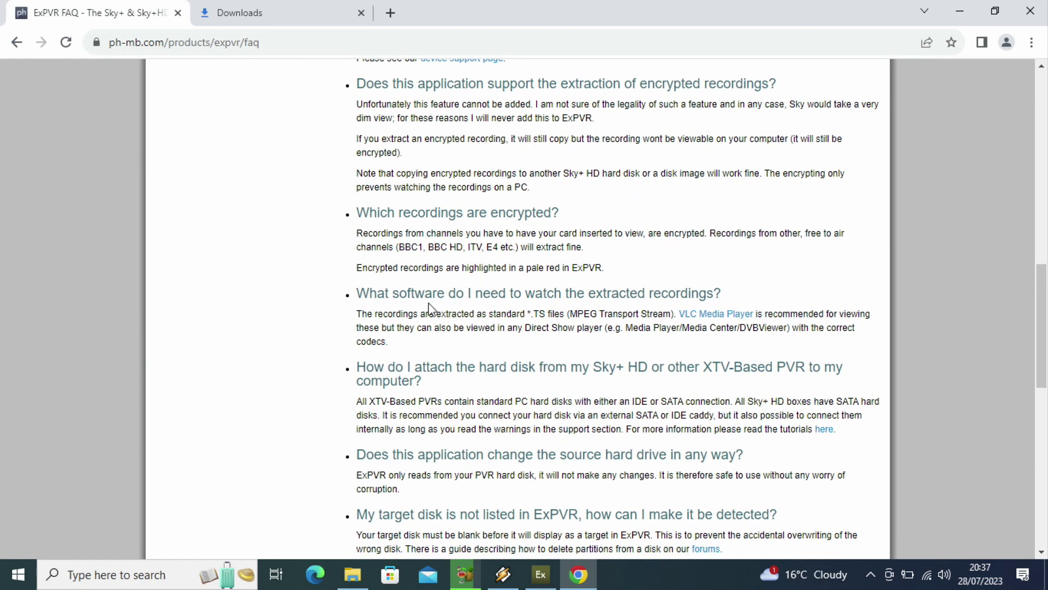
pyautogui.moveTo(356, 314); pyautogui.dragTo(859, 315)
pyautogui.click(859, 316)
pyautogui.scroll(-3, 693, 326)
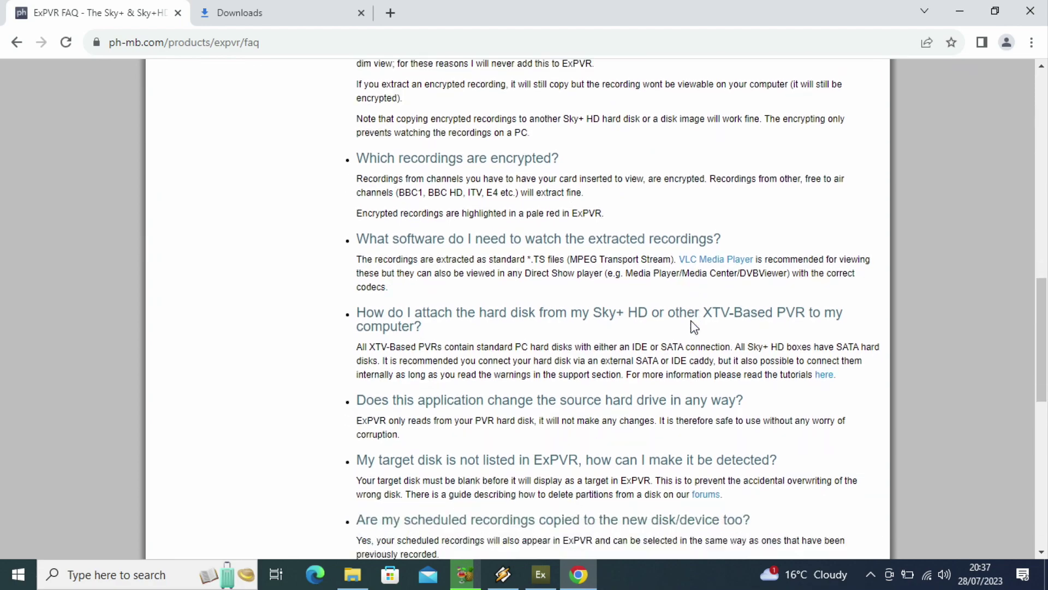
# - Review the FAQ tables explaining the colours and letters beside each planner item
pyautogui.scroll(-6, 473, 335)
pyautogui.scroll(1, 392, 215)
pyautogui.scroll(1, 392, 216)
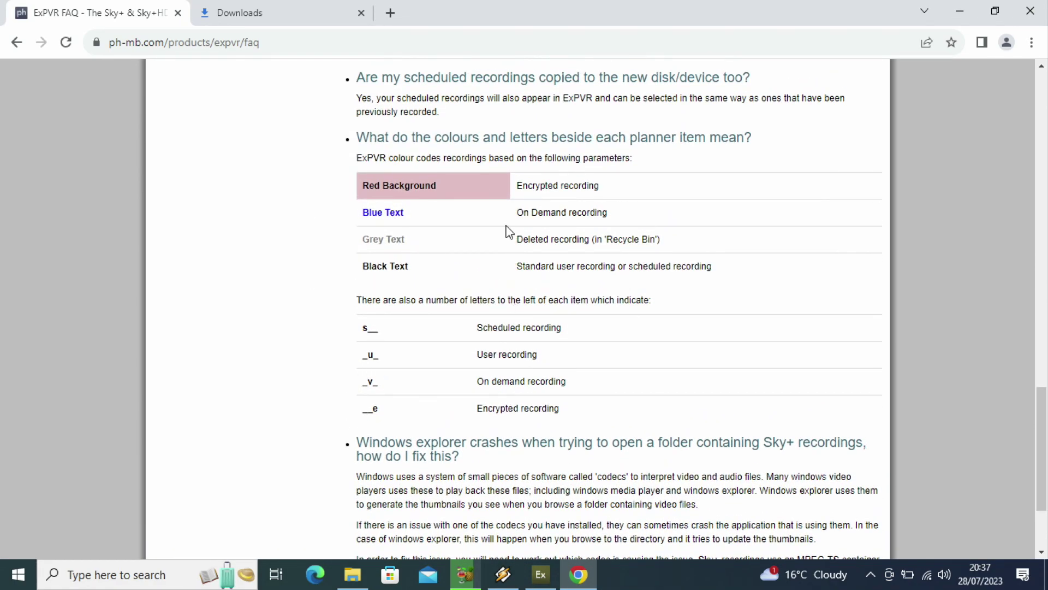
pyautogui.scroll(-3, 368, 376)
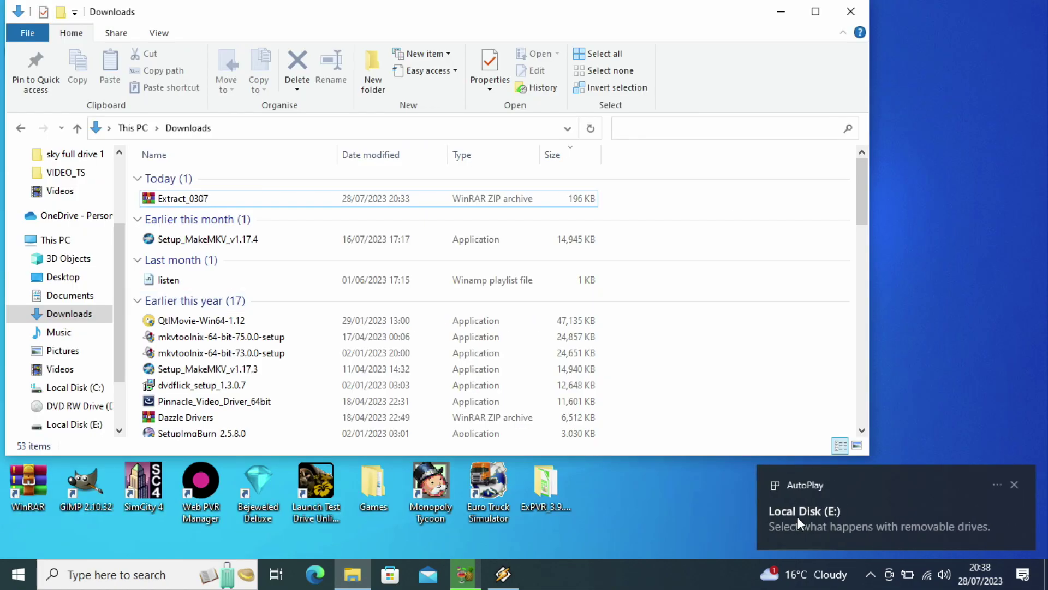
# - Minimise the Downloads folder, run +Extract 0.3.0.7 to scan the physical disks, and close it
pyautogui.click(781, 12)
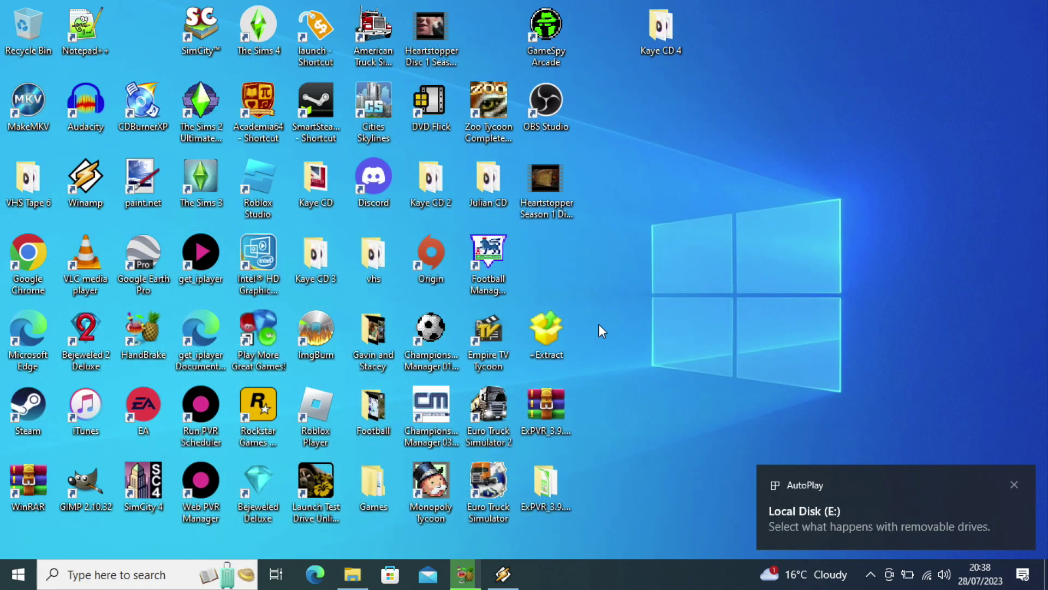
pyautogui.doubleClick(542, 321)
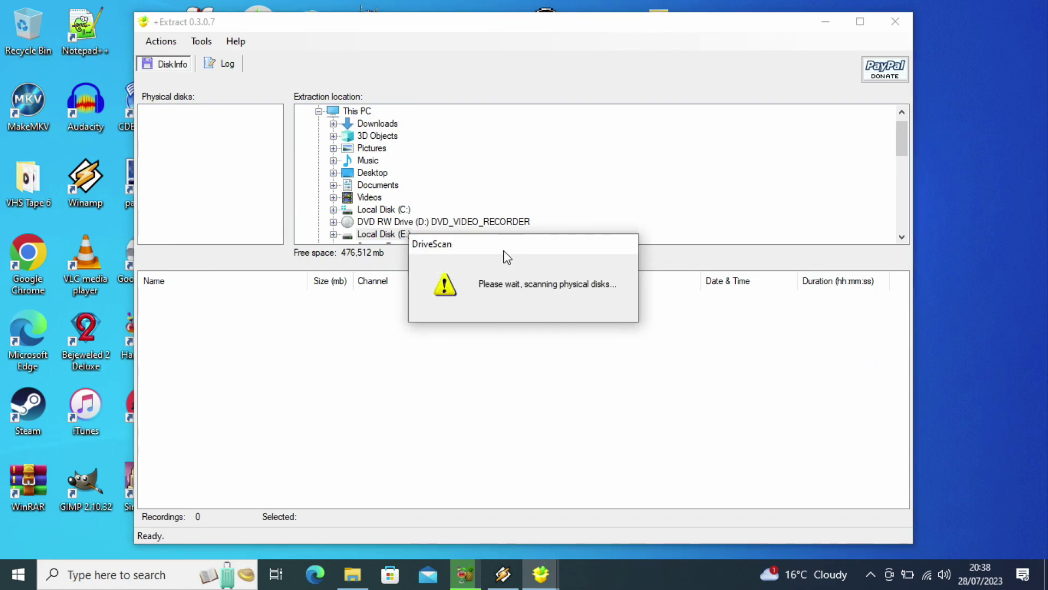
pyautogui.click(895, 21)
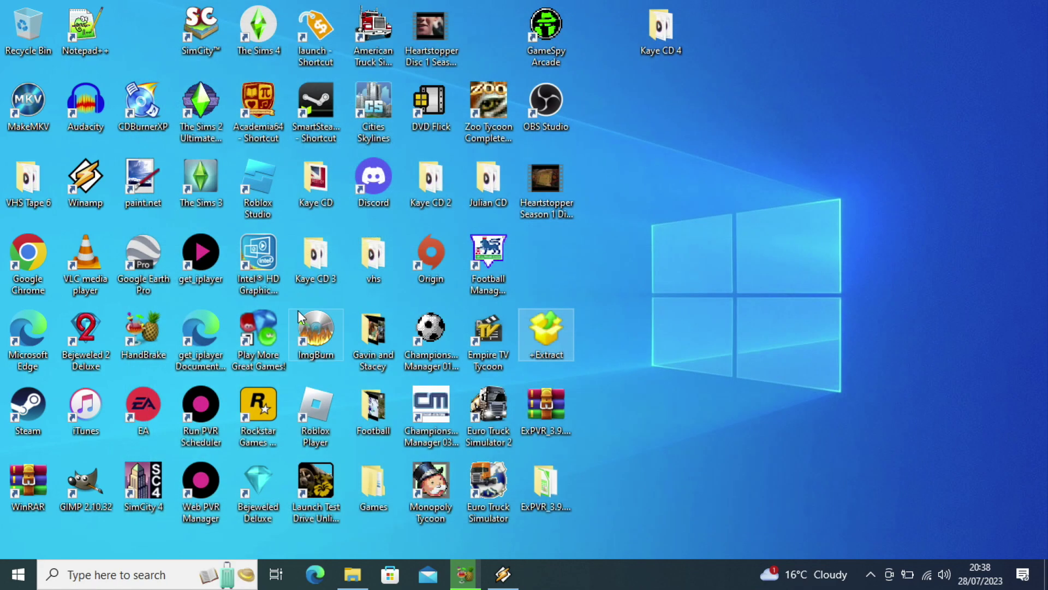
# - Launch ExPVR, load the recordings from the 465.6 GiB E: drive, and accept the unknown planner database version warning
pyautogui.click(18, 573)
pyautogui.scroll(-5, 82, 383)
pyautogui.click(88, 443)
pyautogui.click(91, 468)
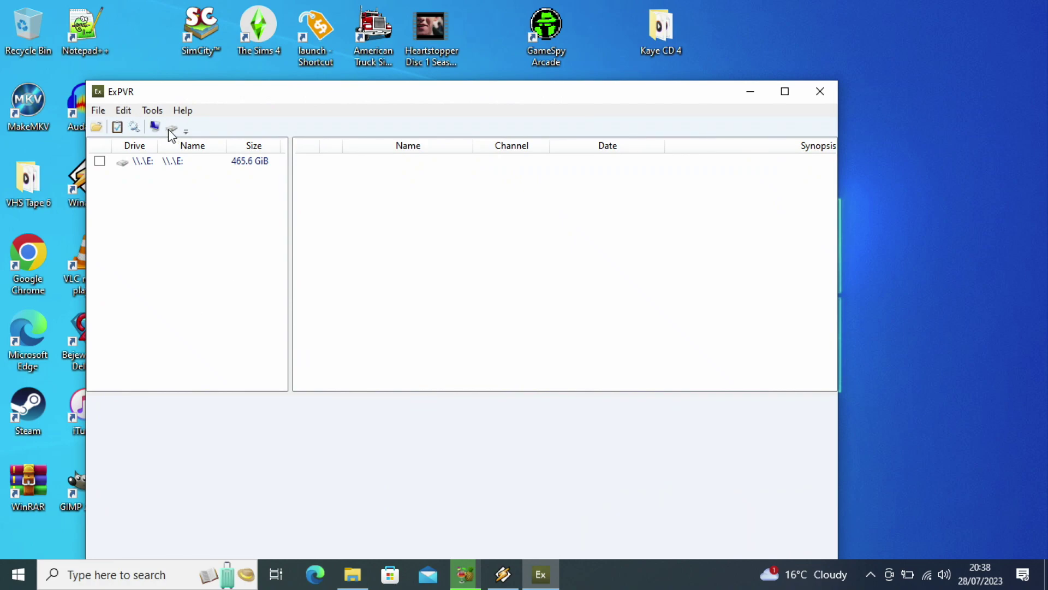
pyautogui.doubleClick(98, 159)
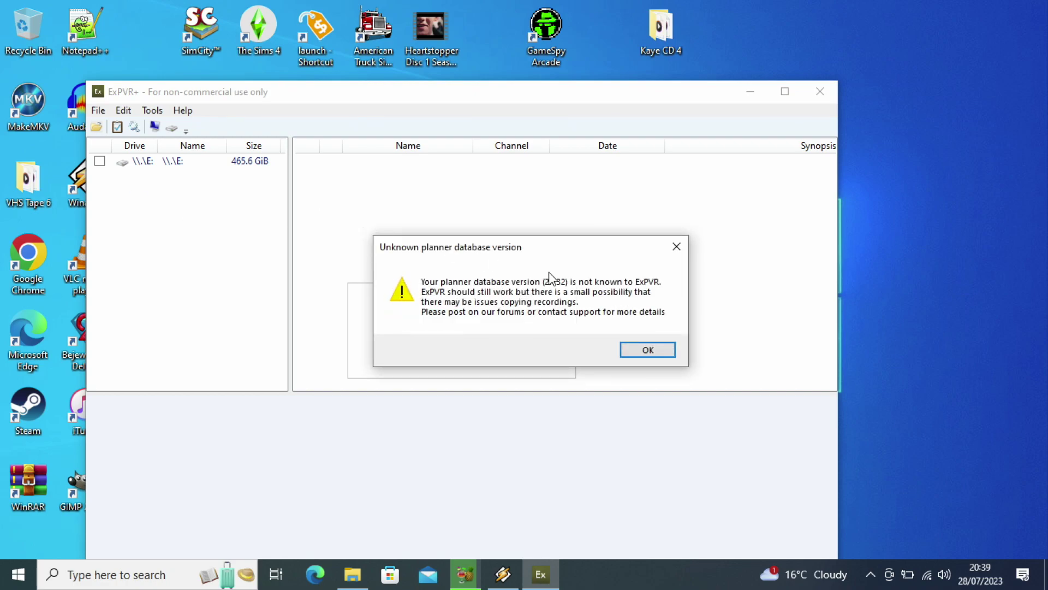
pyautogui.click(635, 353)
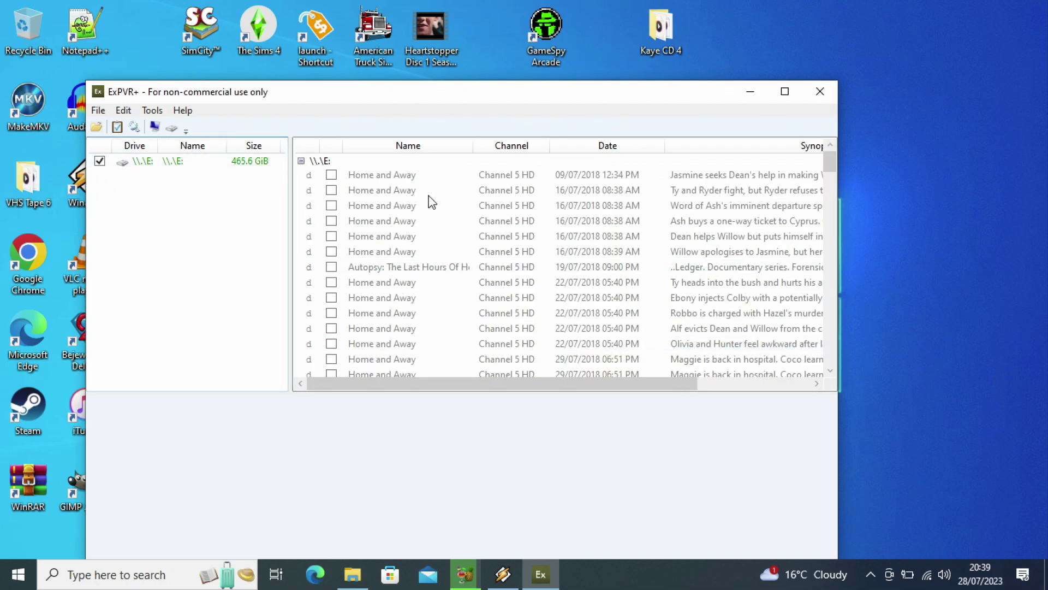
# - Browse the E: drive's recordings and show the details of the E4 HD "New: Fear the Walking Dead" recording from 02/09/2018
pyautogui.scroll(-3, 443, 307)
pyautogui.scroll(-12, 442, 306)
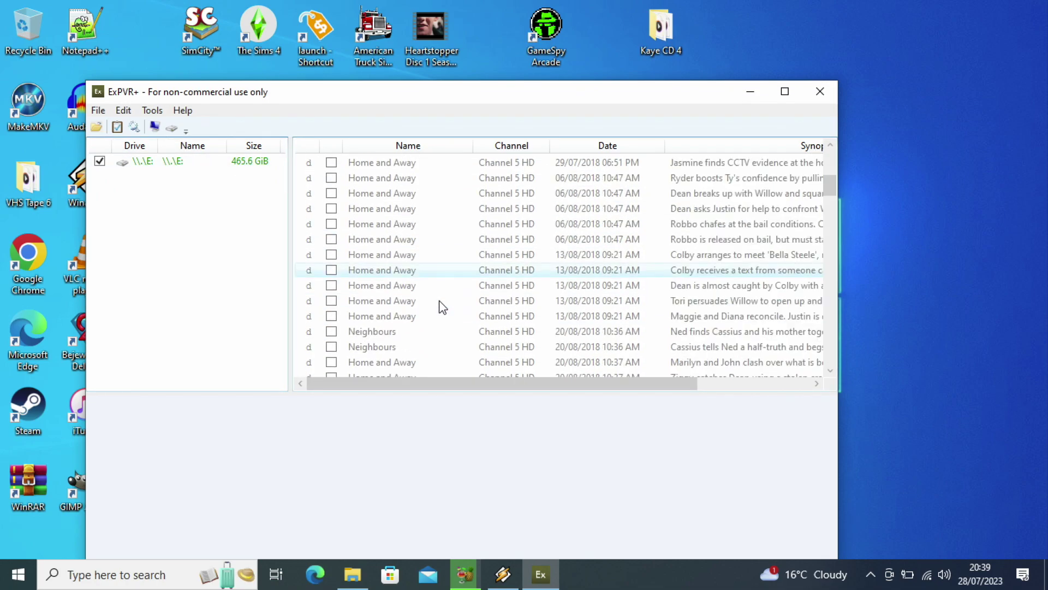
pyautogui.scroll(-3, 439, 306)
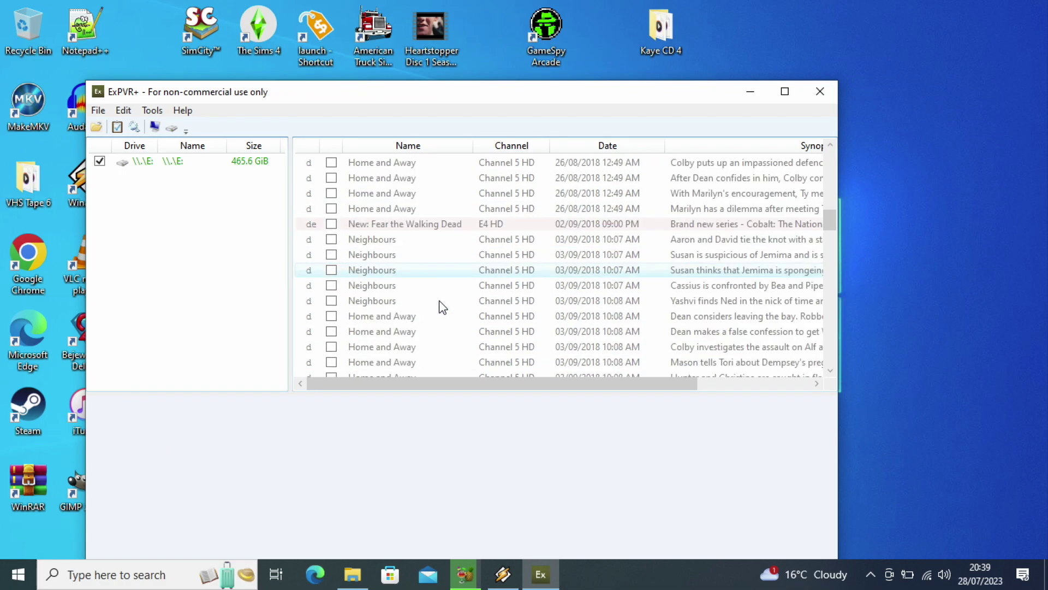
pyautogui.scroll(2, 445, 223)
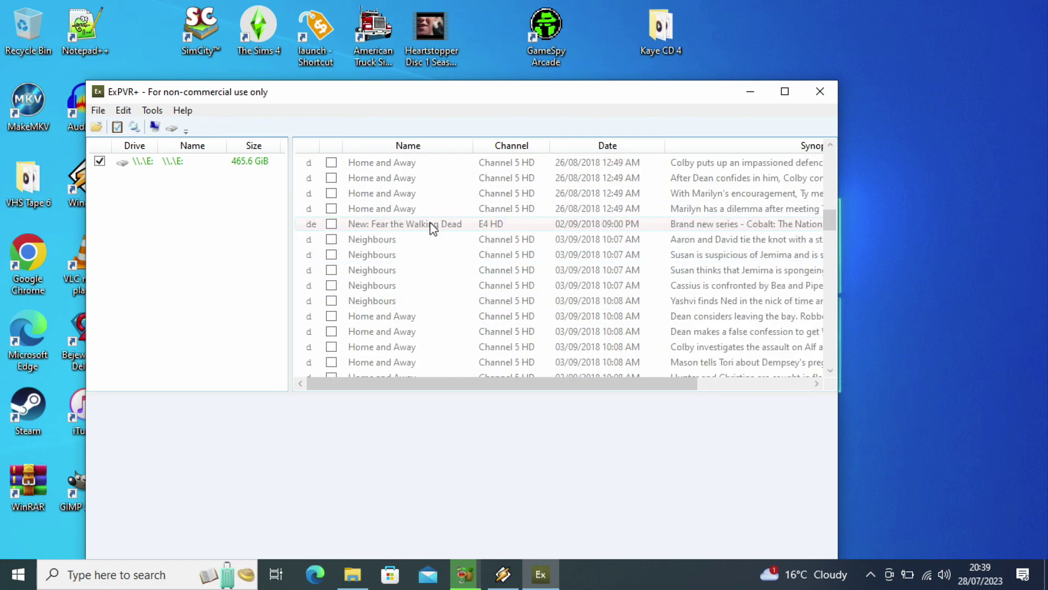
pyautogui.click(433, 224)
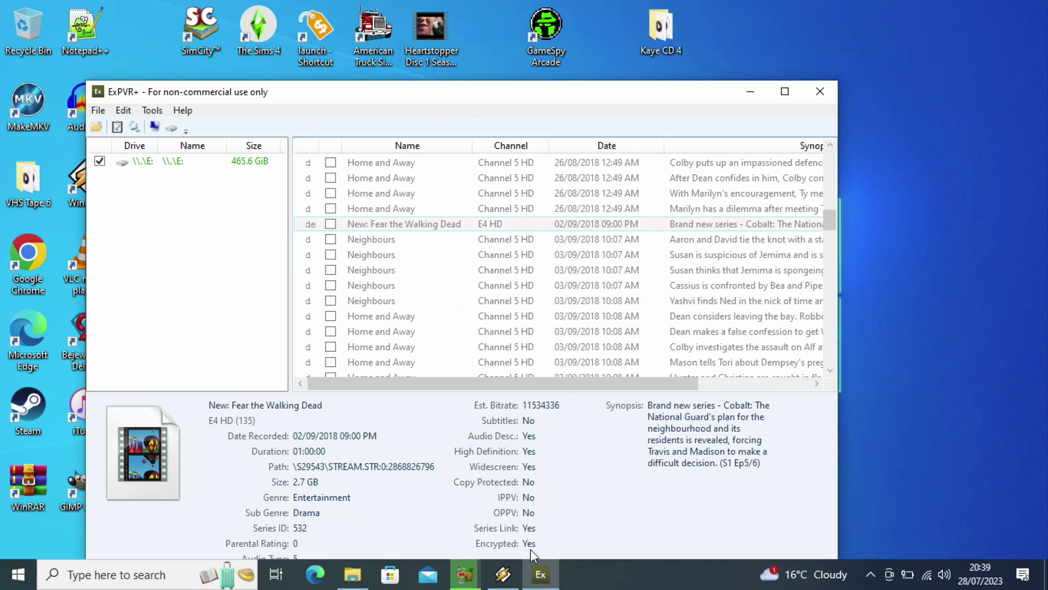
# - Show the details of The Lego Ninjago Movie recording and reposition the ExPVR+ window so that all its fields fit on screen
pyautogui.scroll(-2, 546, 339)
pyautogui.scroll(-10, 546, 338)
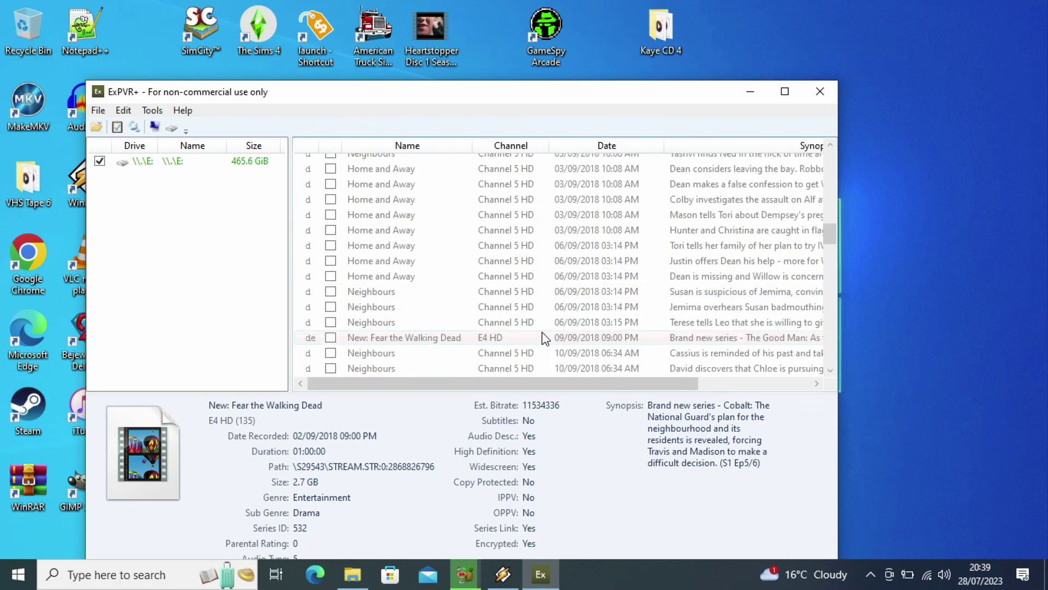
pyautogui.scroll(-3, 544, 337)
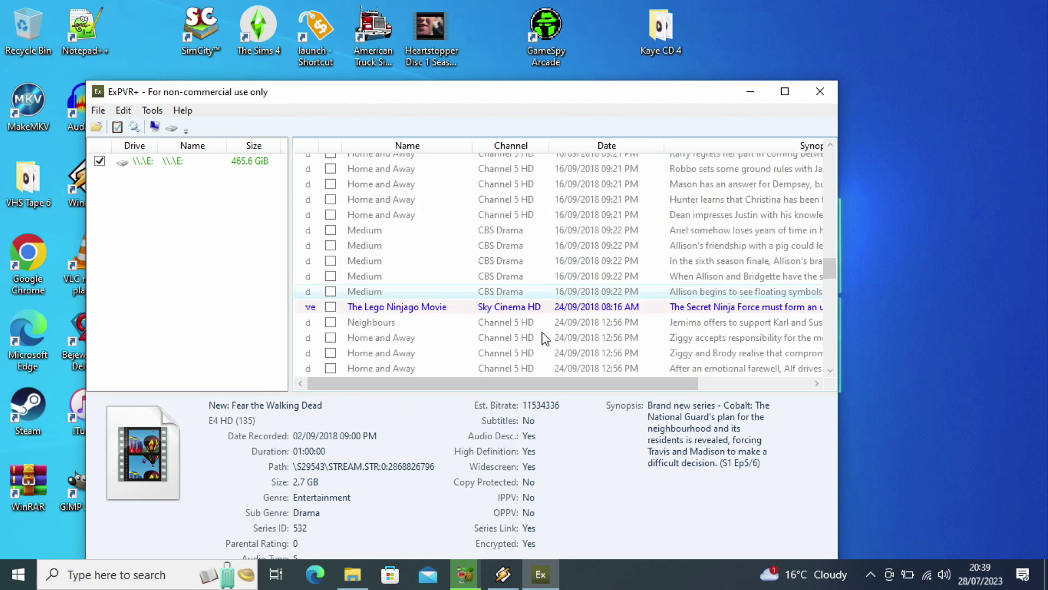
pyautogui.click(455, 270)
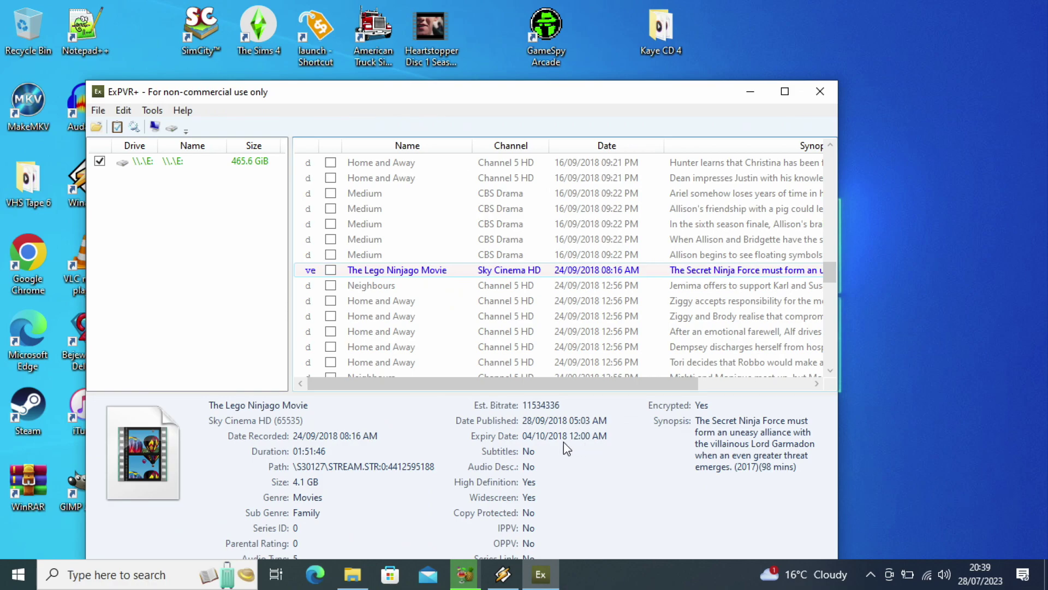
pyautogui.moveTo(571, 104); pyautogui.dragTo(575, 43)
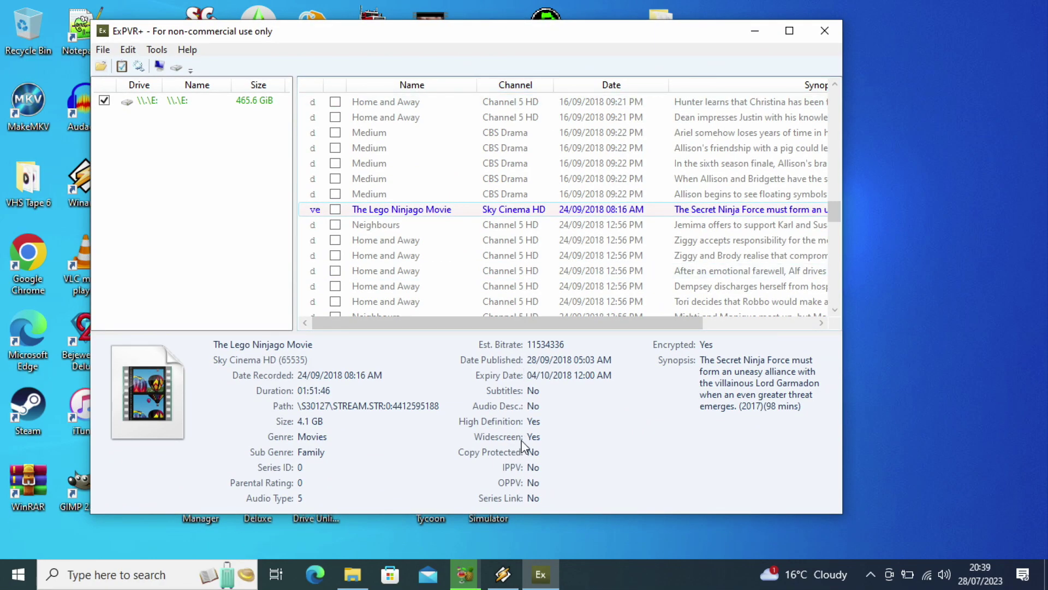
# - Look through the remaining recordings to the end of the list and check the copy options for the Sky One "A League Of Their Own" entry
pyautogui.scroll(-1, 566, 247)
pyautogui.scroll(-10, 566, 247)
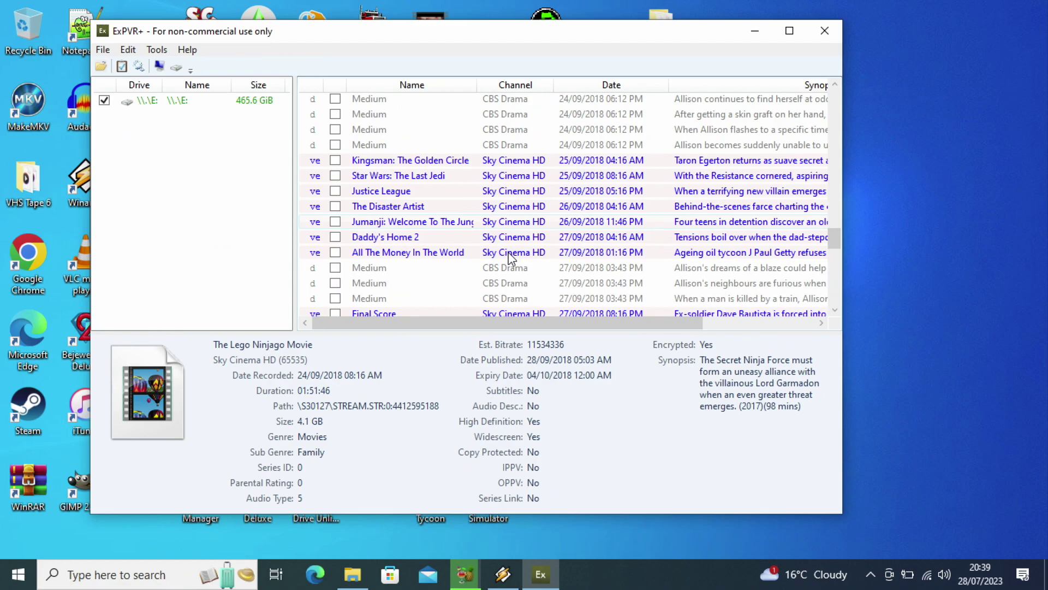
pyautogui.scroll(-3, 470, 243)
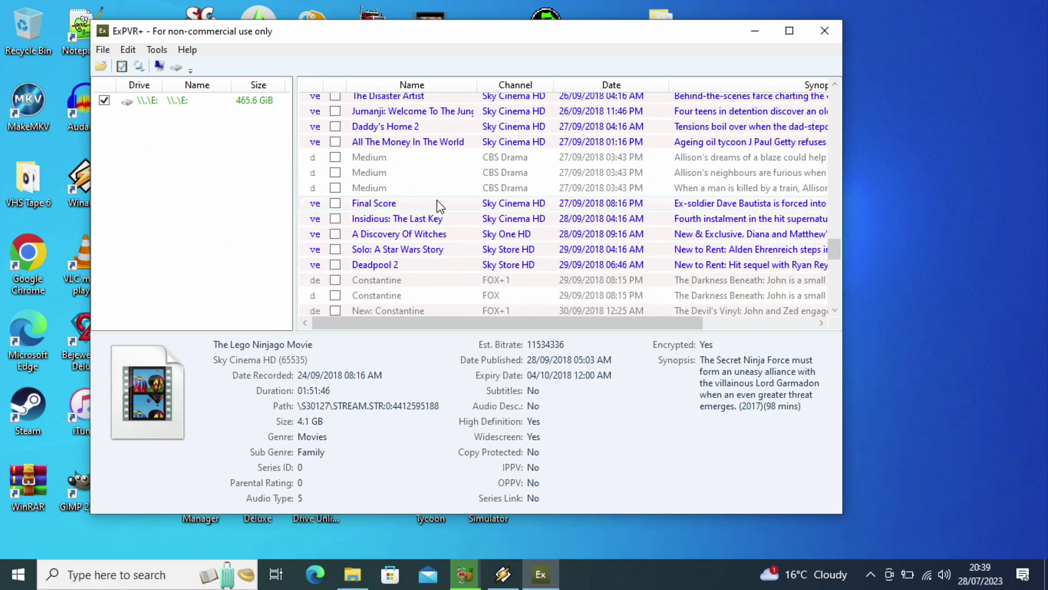
pyautogui.scroll(-1, 450, 272)
pyautogui.scroll(-8, 450, 272)
pyautogui.scroll(-3, 447, 271)
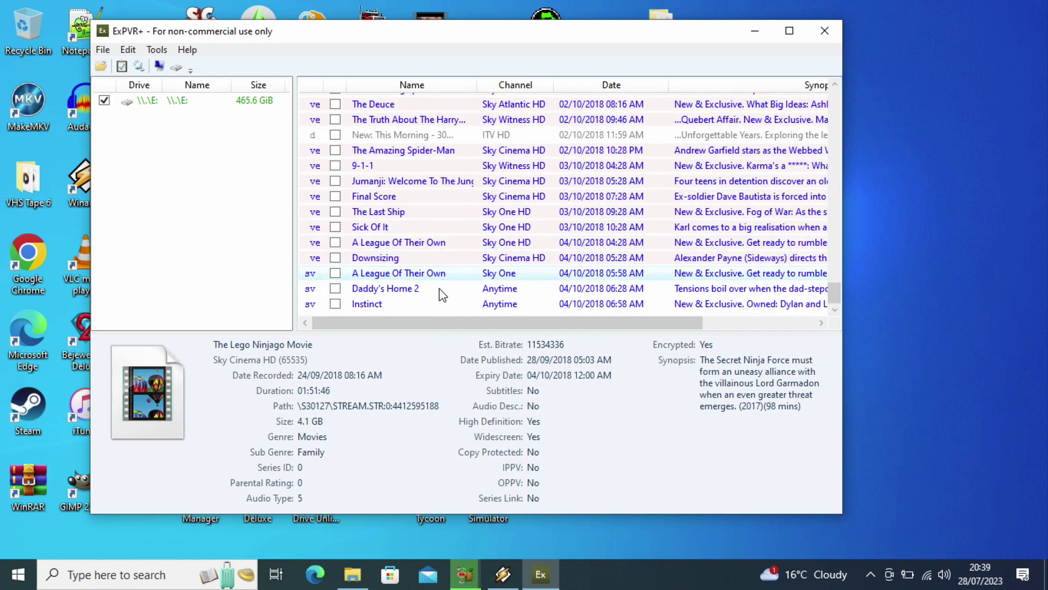
pyautogui.click(430, 282)
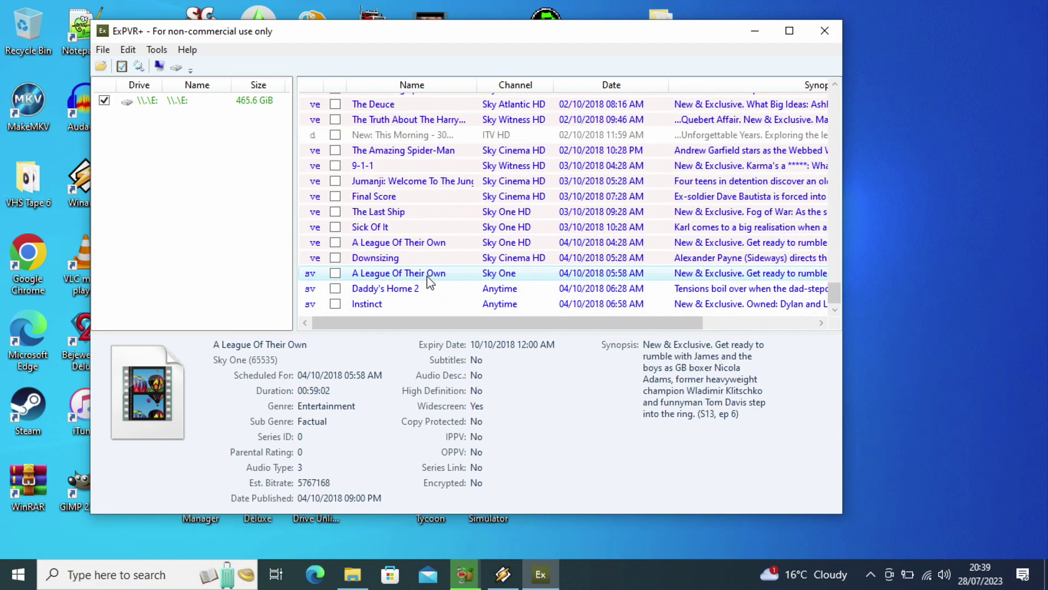
pyautogui.rightClick(428, 278)
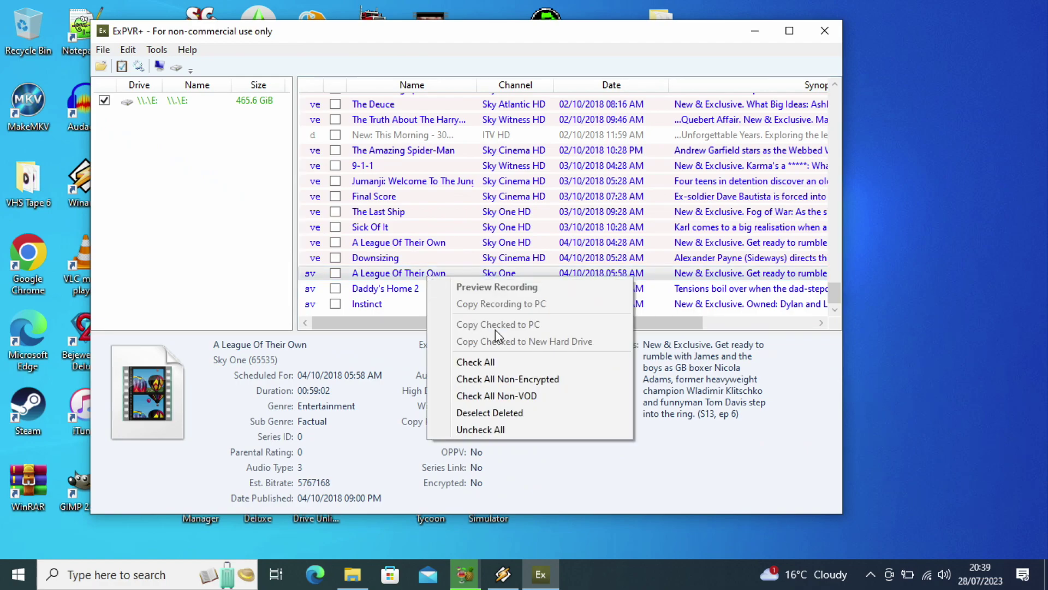
pyautogui.click(413, 247)
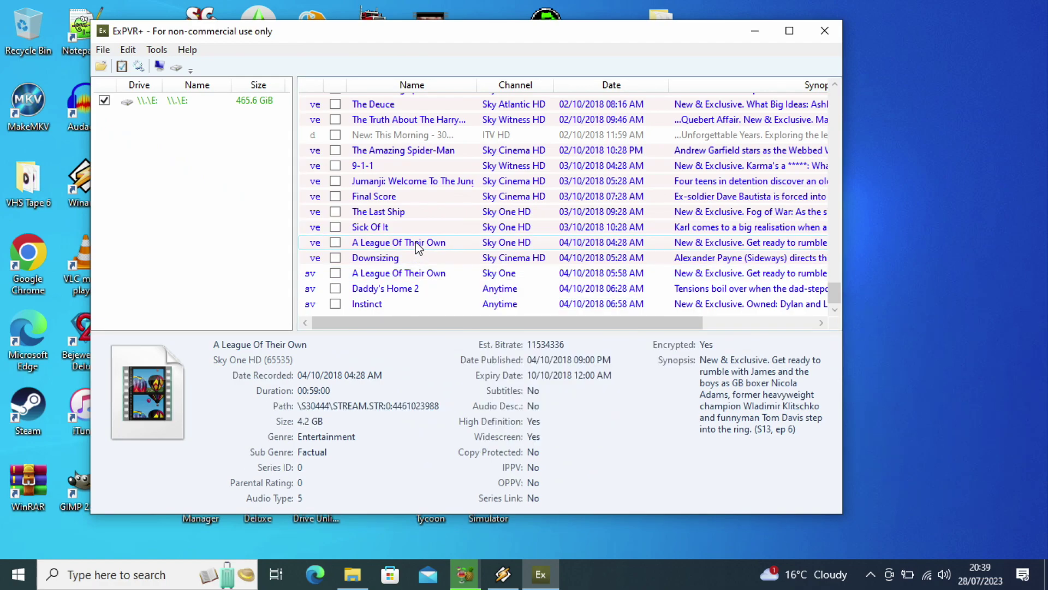
pyautogui.rightClick(418, 248)
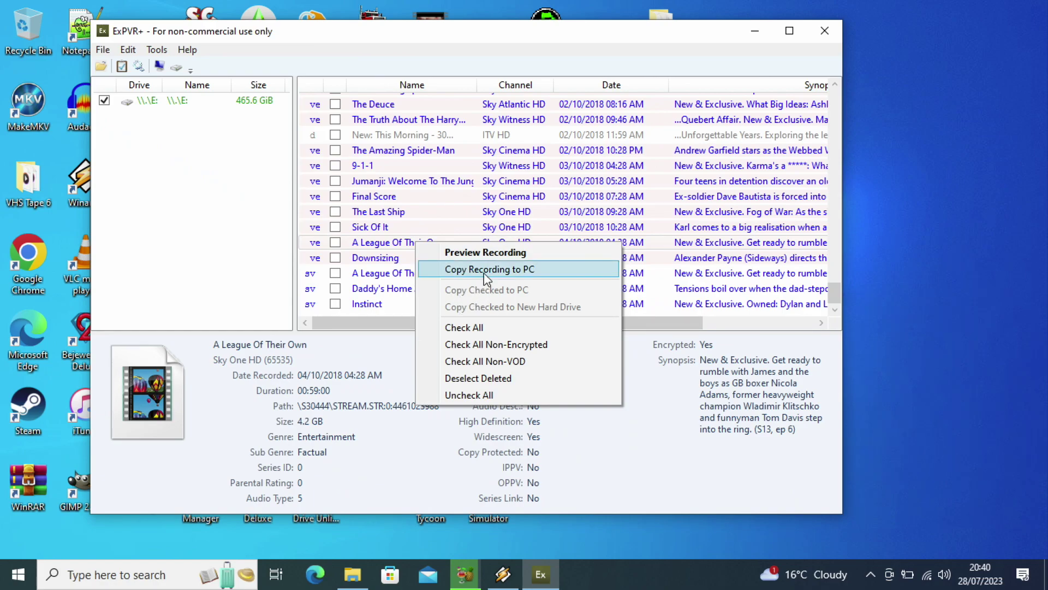
pyautogui.click(483, 272)
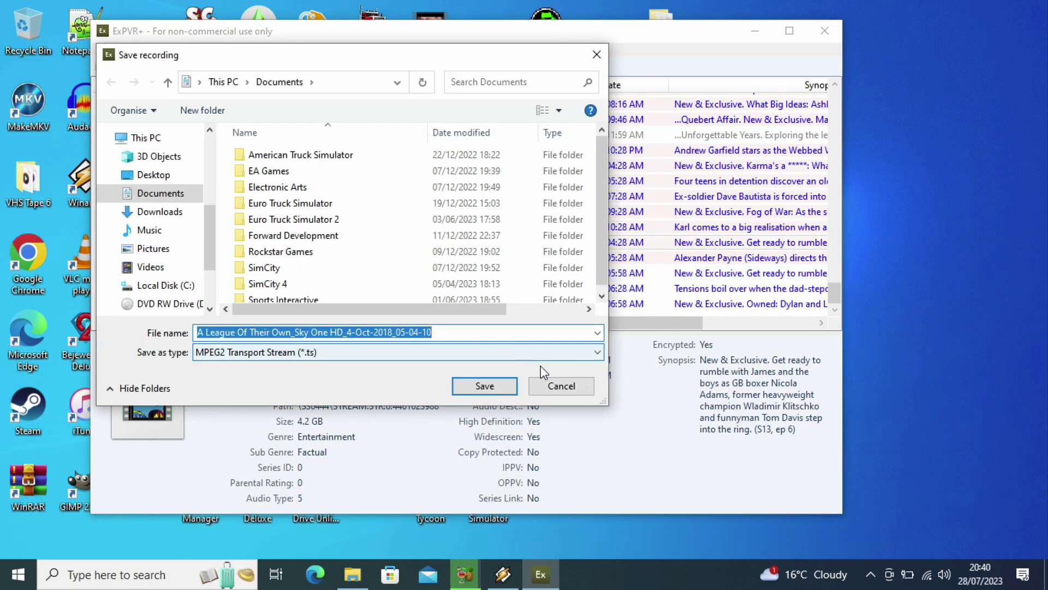
pyautogui.click(549, 384)
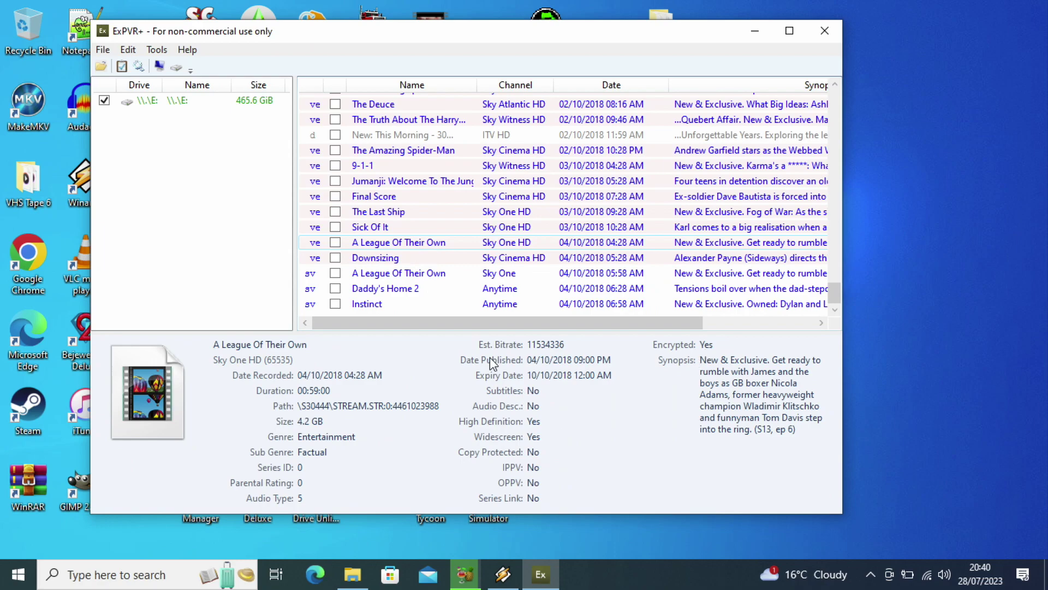
# - Copy the ITV+1 "New: Strangers" recording to the Documents folder as an MPEG2 Transport Stream under its suggested file name
pyautogui.scroll(1, 493, 224)
pyautogui.scroll(3, 493, 224)
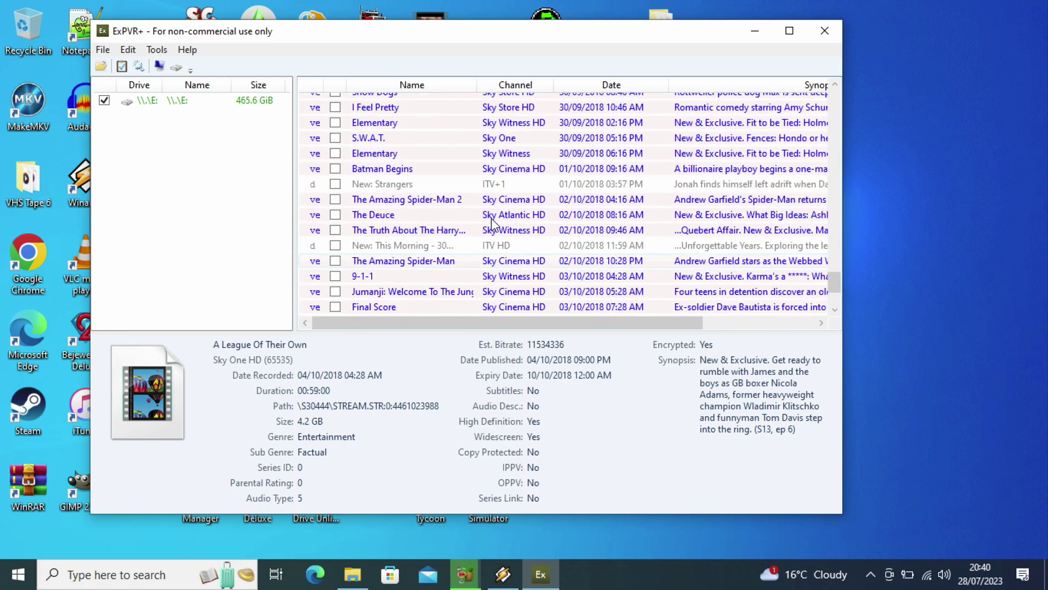
pyautogui.click(433, 221)
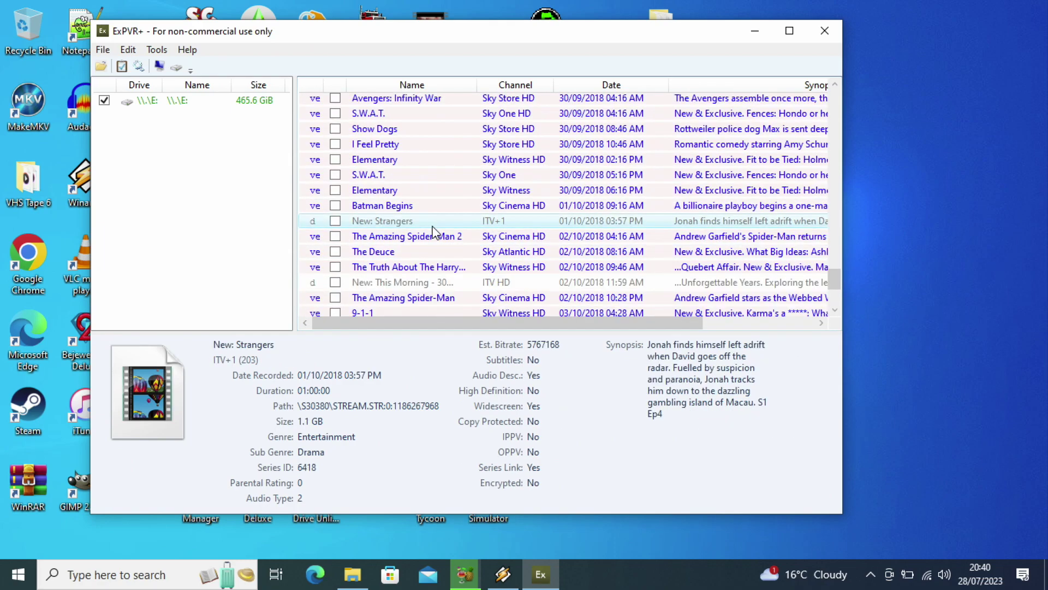
pyautogui.rightClick(433, 224)
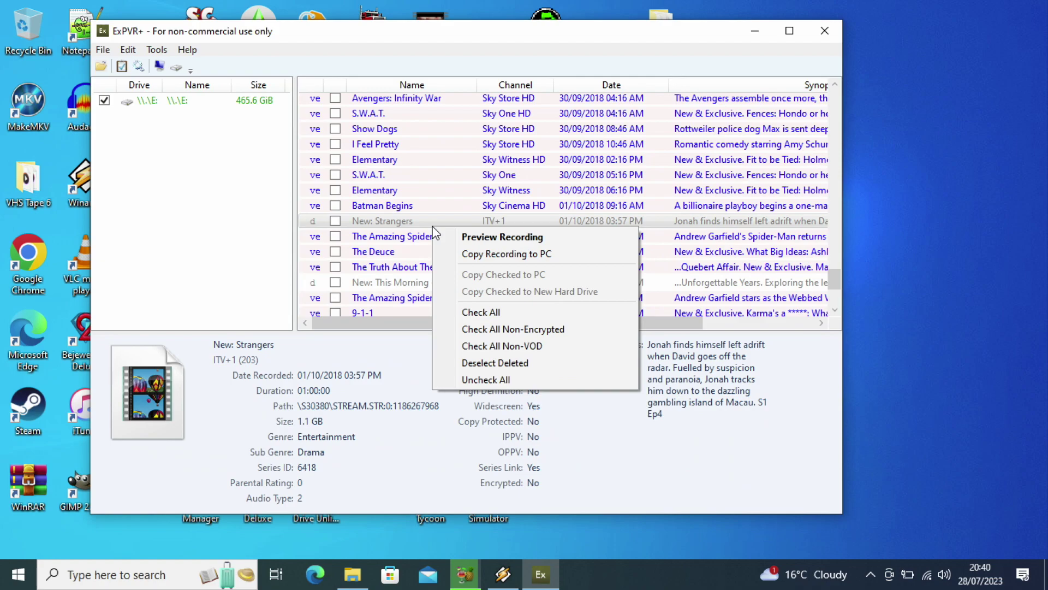
pyautogui.click(476, 256)
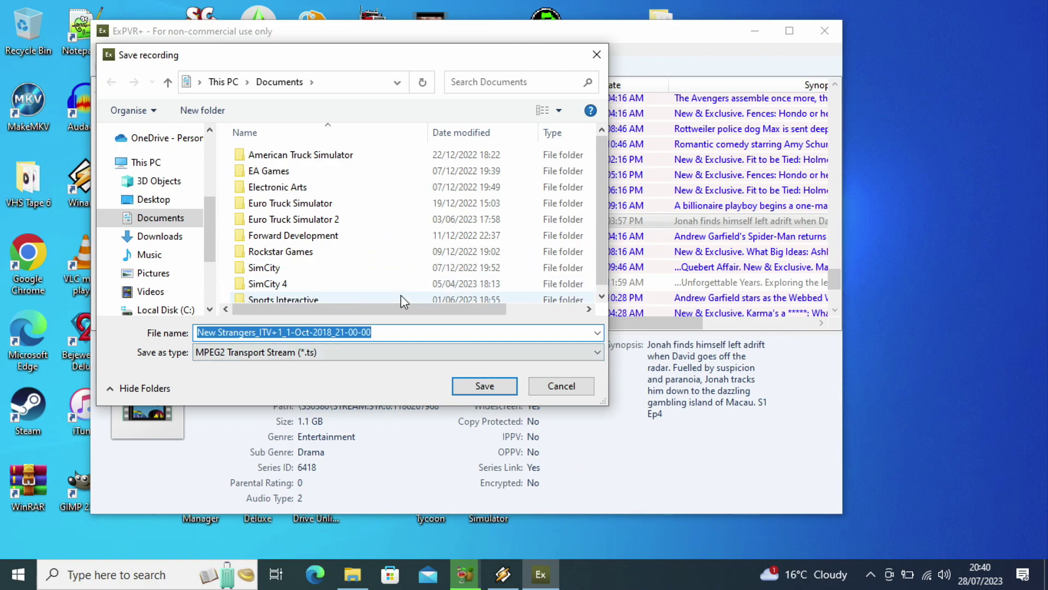
pyautogui.click(474, 383)
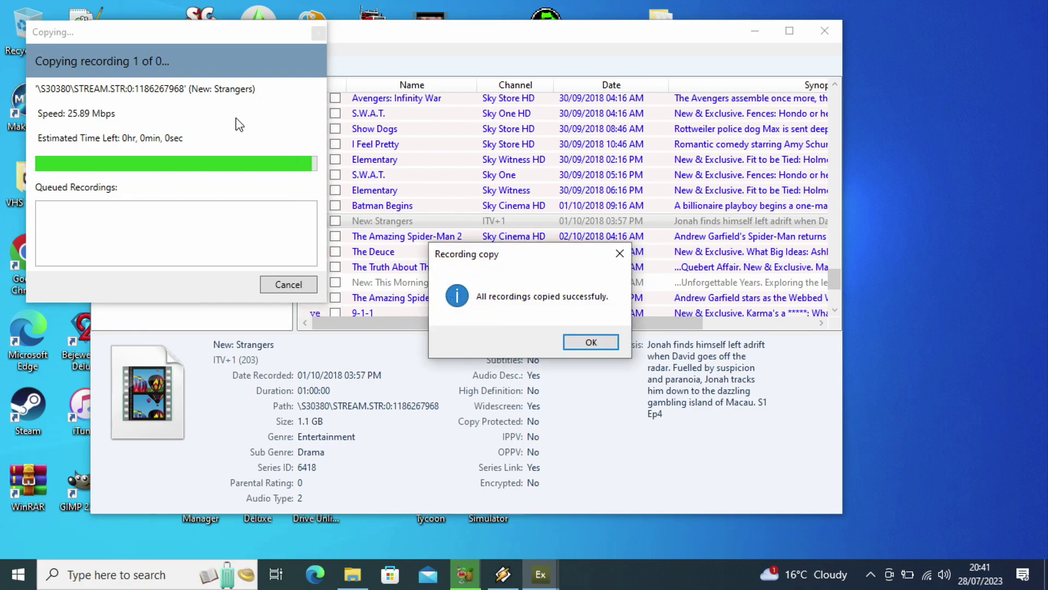
pyautogui.click(580, 344)
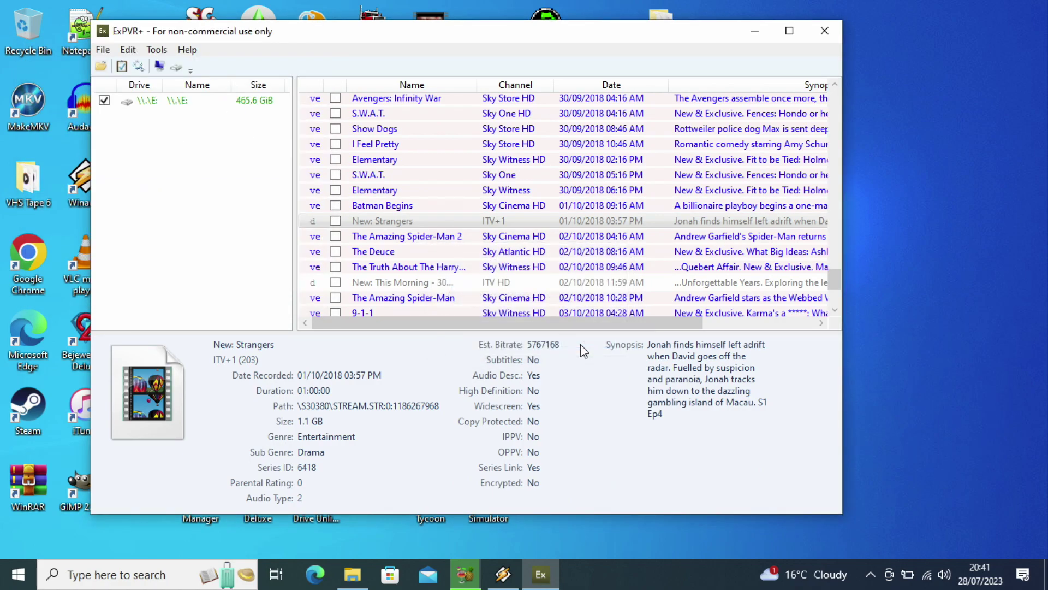
# - Switch to File Explorer and open the copied New Strangers TS file from Documents in VLC media player
pyautogui.click(363, 575)
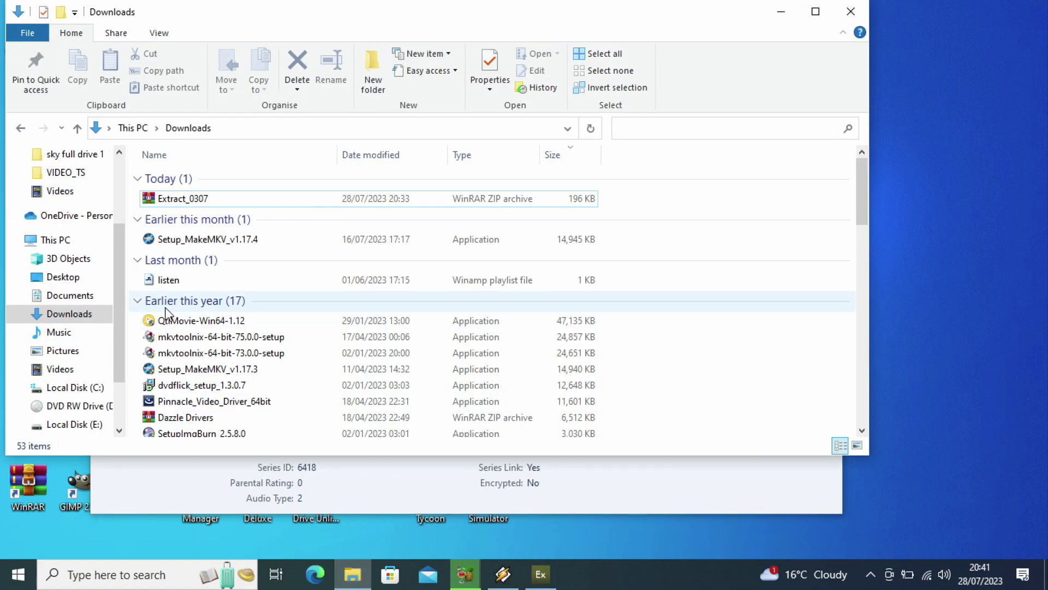
pyautogui.click(74, 296)
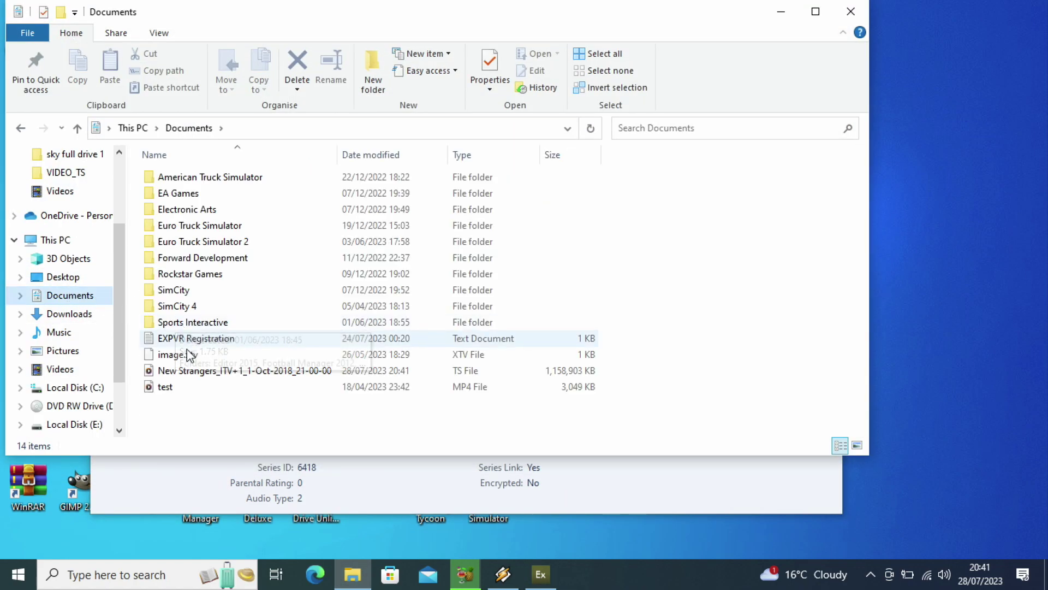
pyautogui.click(211, 370)
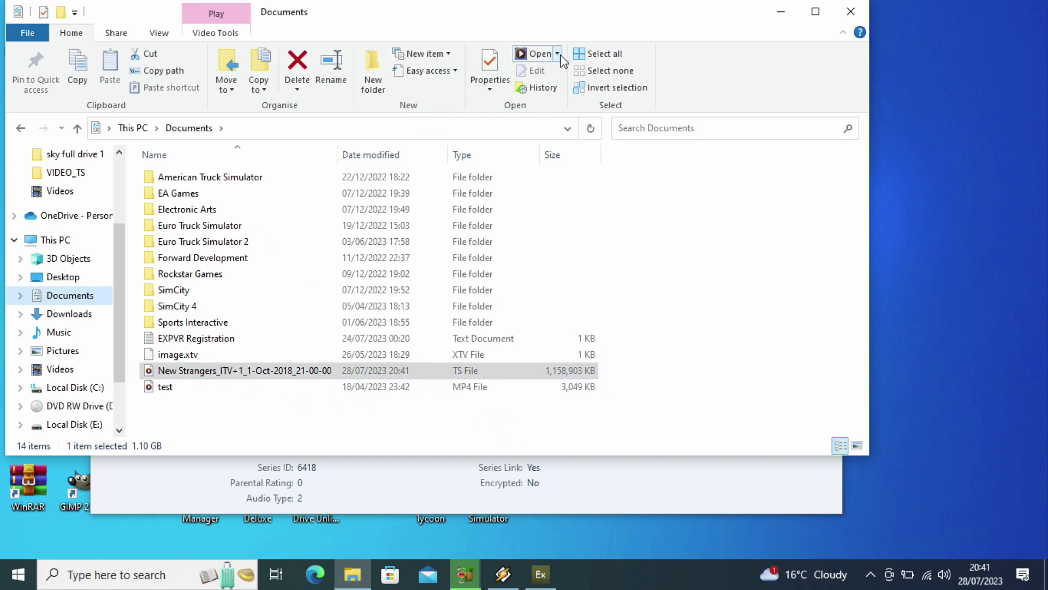
pyautogui.click(558, 54)
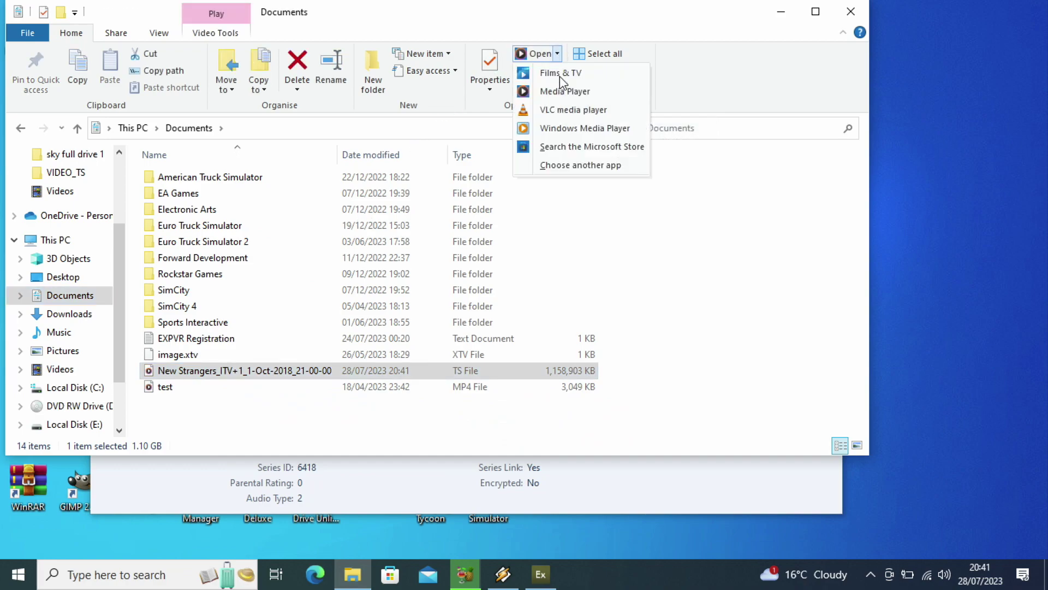
pyautogui.click(551, 105)
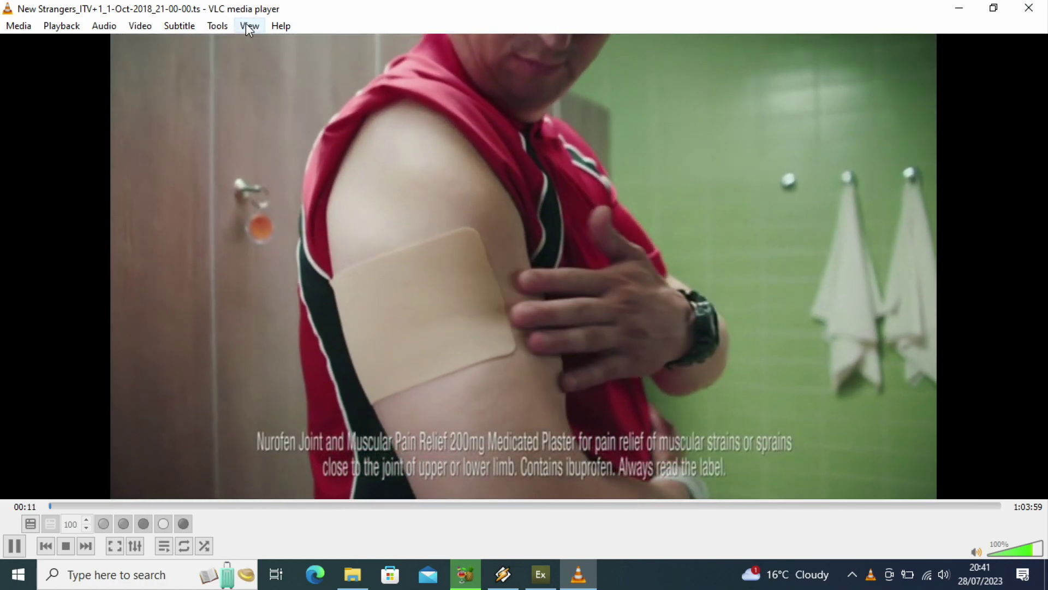
# - Review the playing recording's media information, including metadata, codec details and statistics, and dismiss the dialog
pyautogui.click(247, 24)
pyautogui.press('Escape')
pyautogui.click(211, 27)
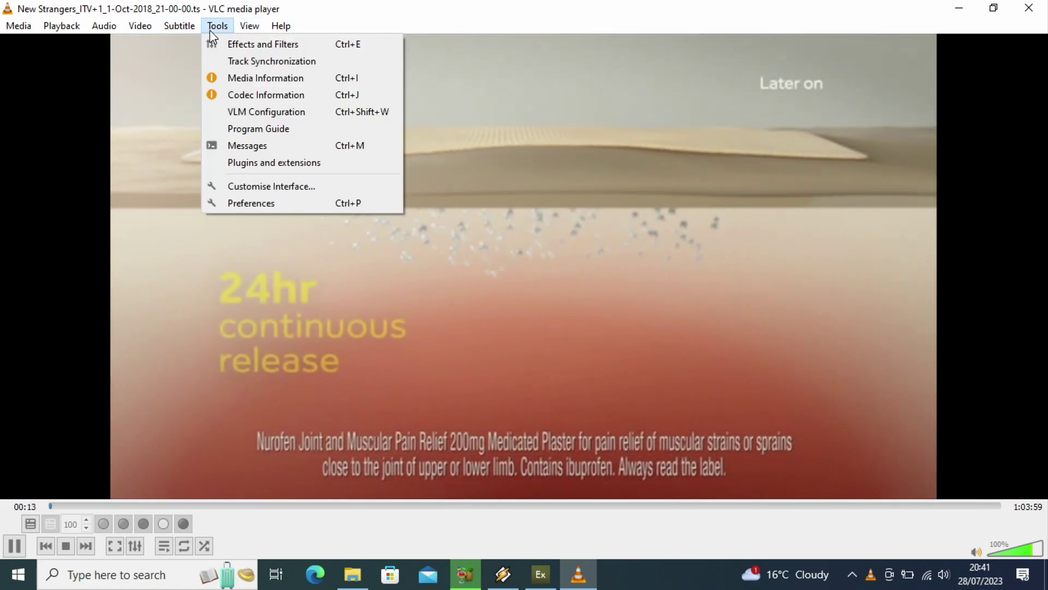
pyautogui.click(239, 78)
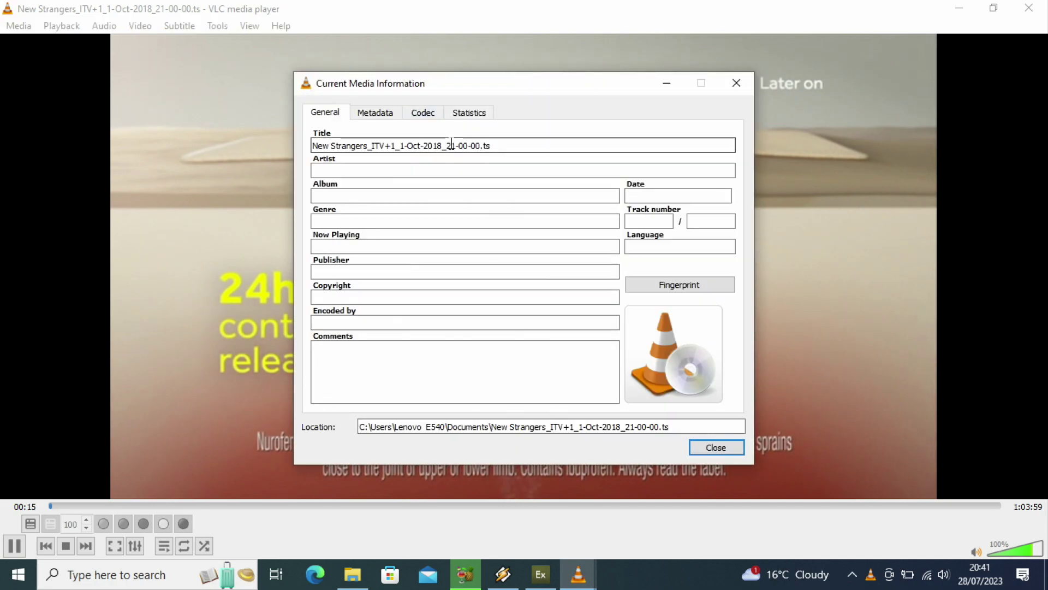
pyautogui.click(376, 114)
pyautogui.click(417, 113)
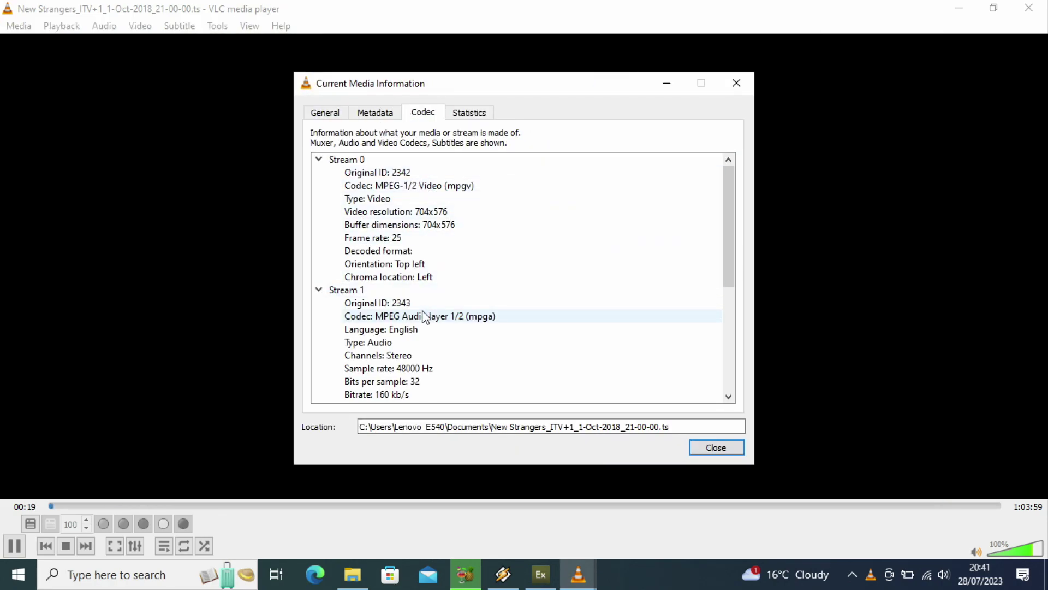
pyautogui.click(474, 114)
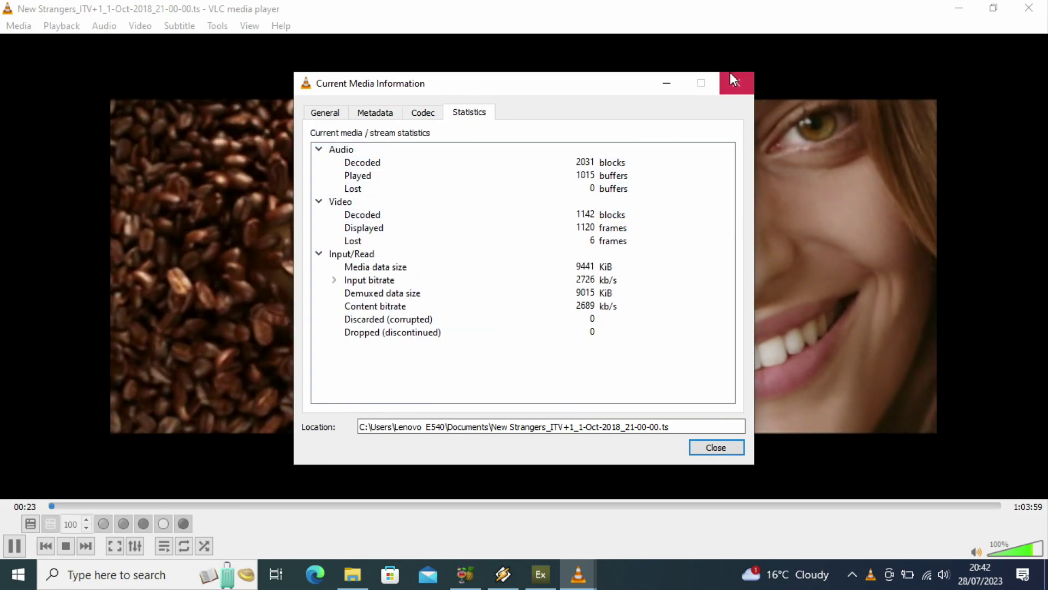
pyautogui.click(730, 79)
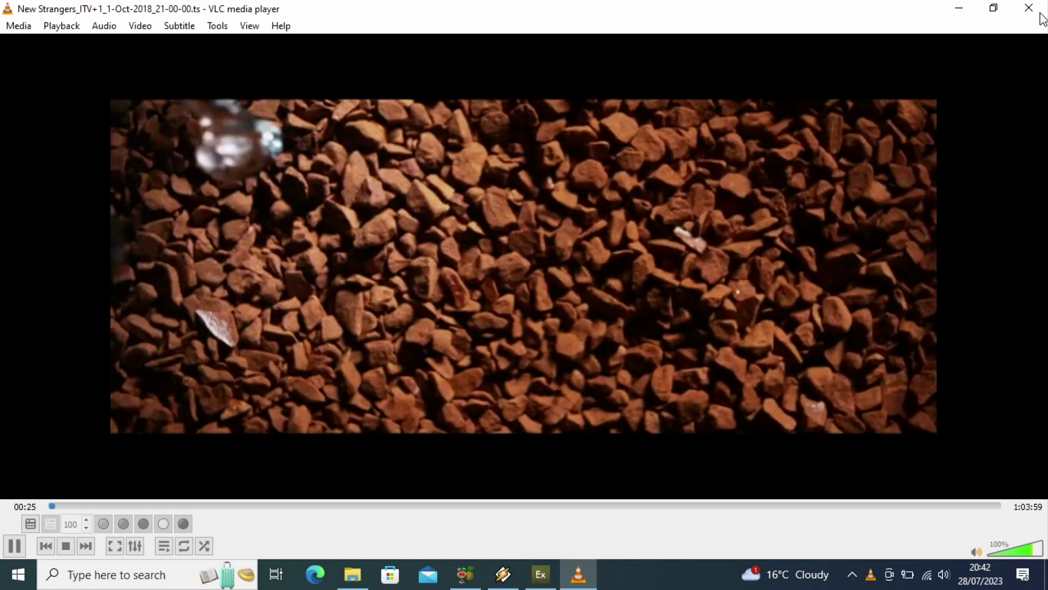
# - Close the playing New Strangers video and the Documents folder window
pyautogui.click(1028, 9)
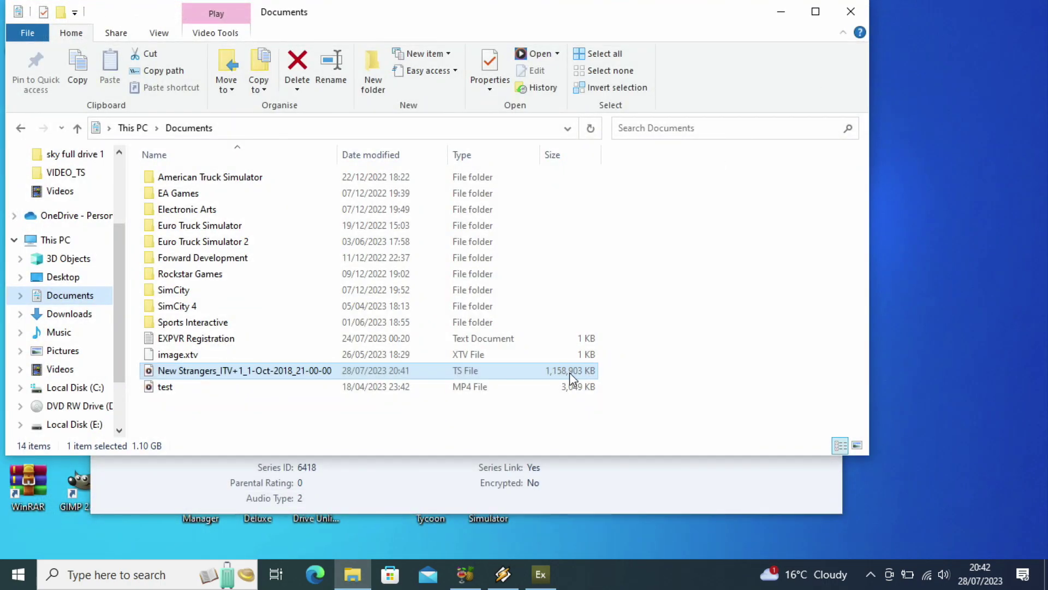
pyautogui.click(850, 19)
# - Launch the Copy+ Sky+ / XTV drive copy utility and let it scan the connected drives
pyautogui.press('super')
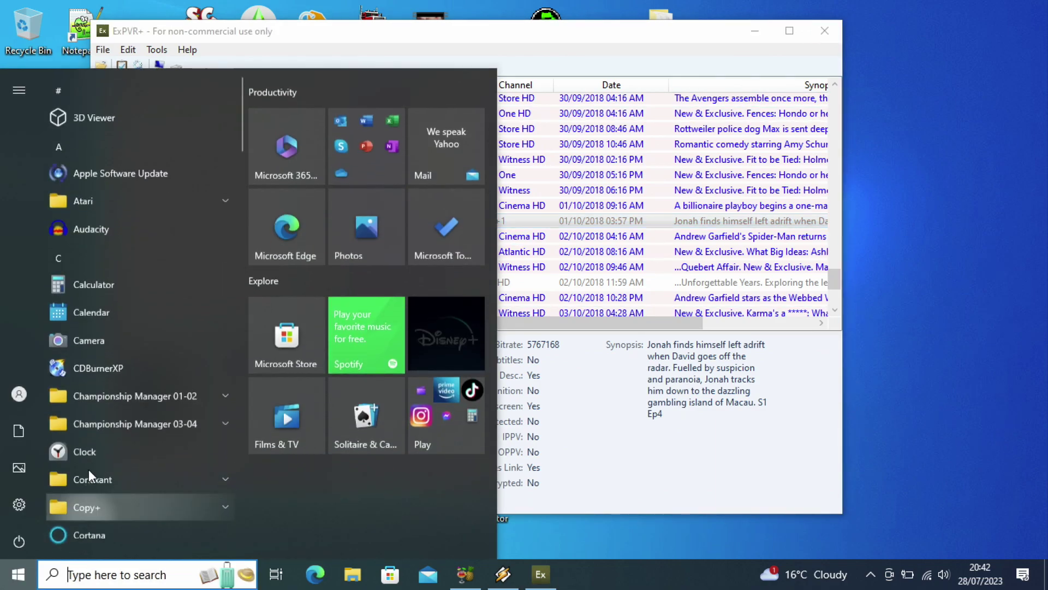
pyautogui.click(91, 499)
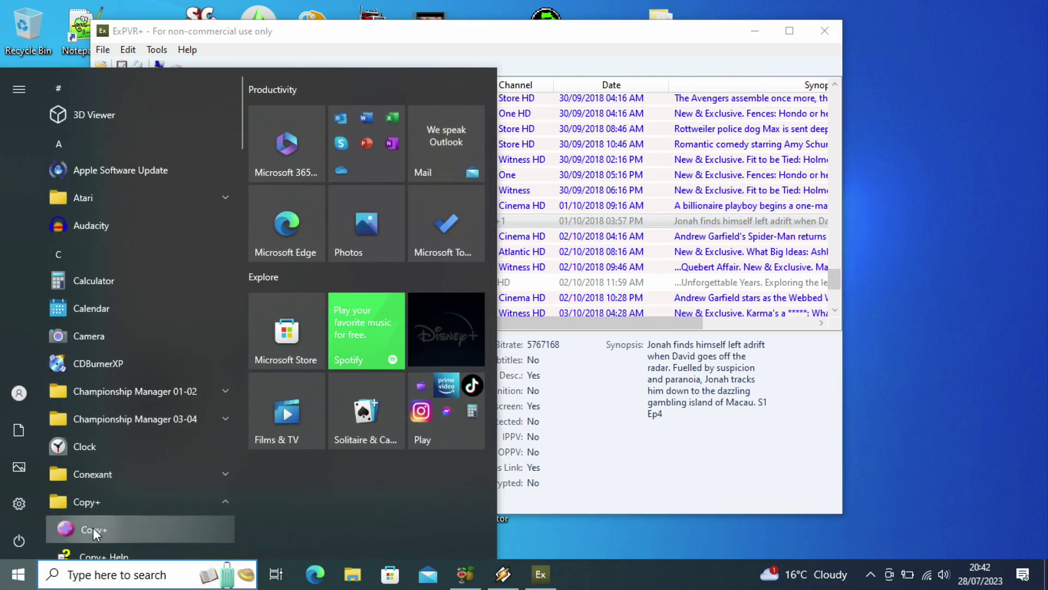
pyautogui.click(93, 527)
pyautogui.click(493, 379)
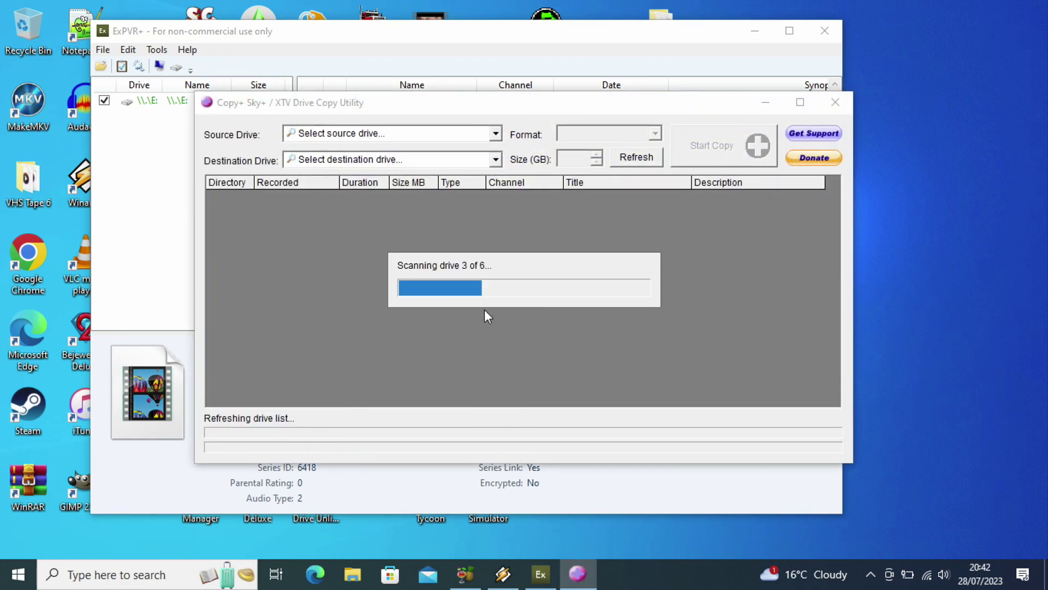
# - Check the available source drive choices, read the help for a source drive that is not listed, and dismiss it
pyautogui.click(496, 134)
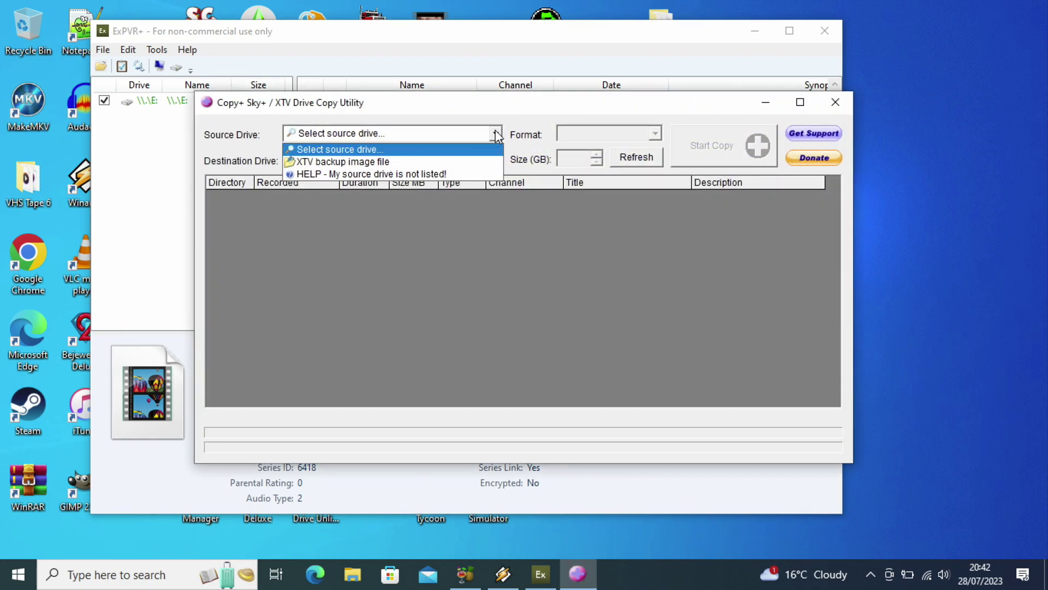
pyautogui.click(369, 174)
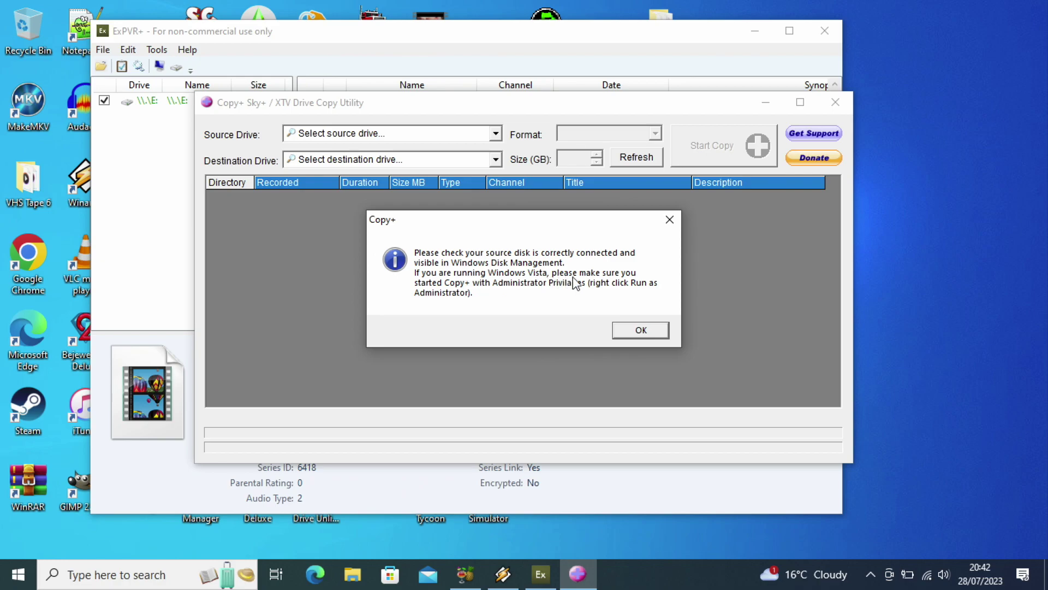
pyautogui.click(633, 331)
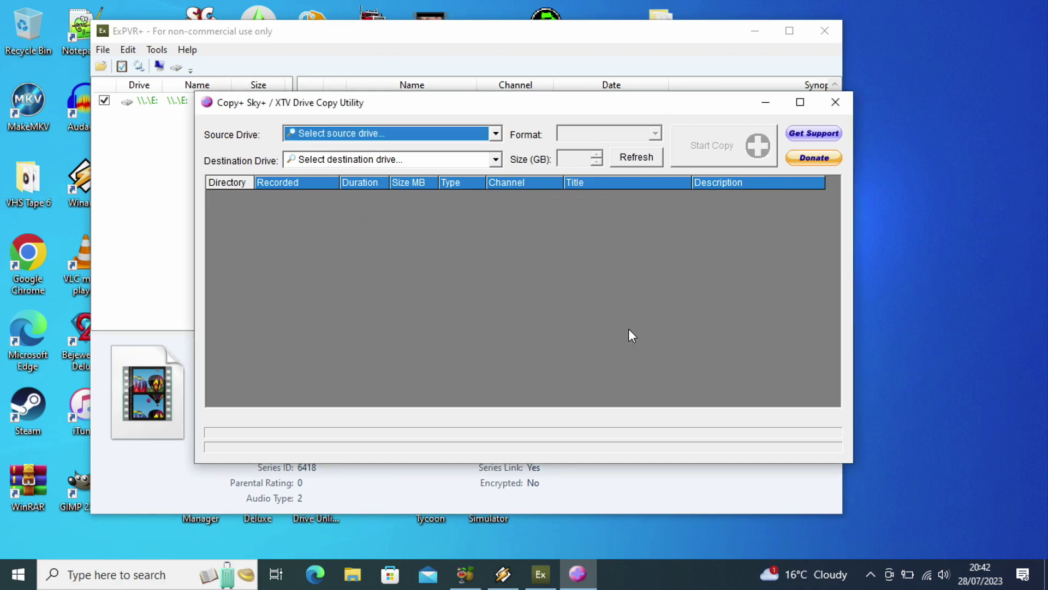
# - Close the Copy+ utility and the ExPVR+ recordings window
pyautogui.click(835, 103)
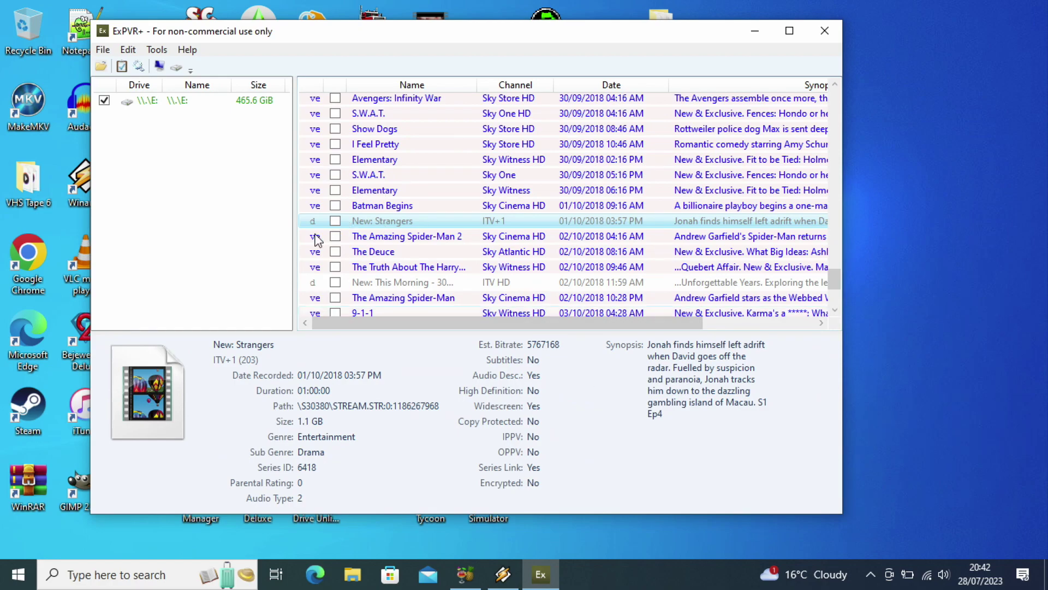
pyautogui.click(817, 32)
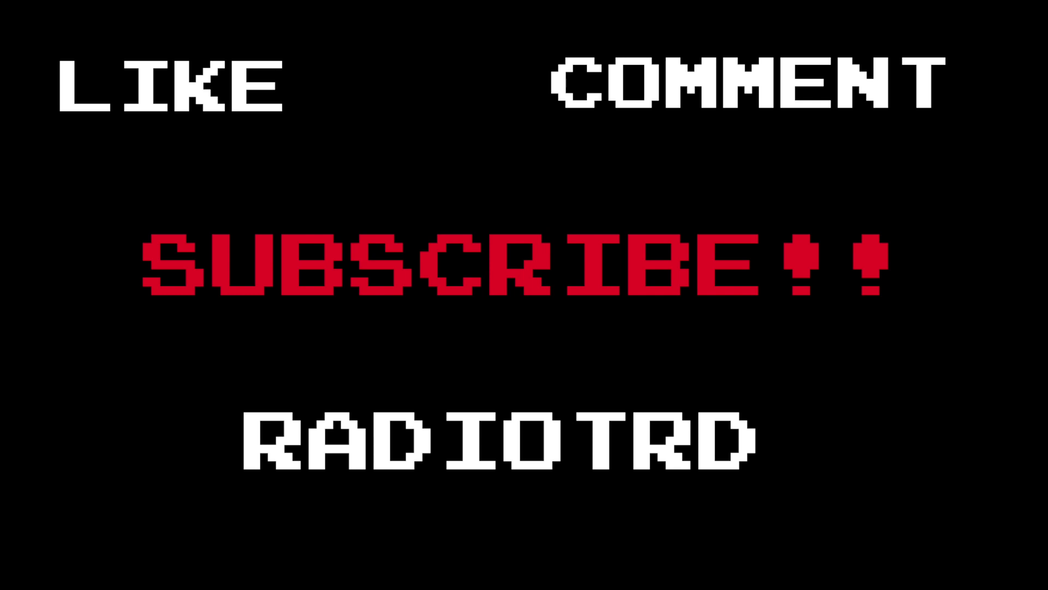